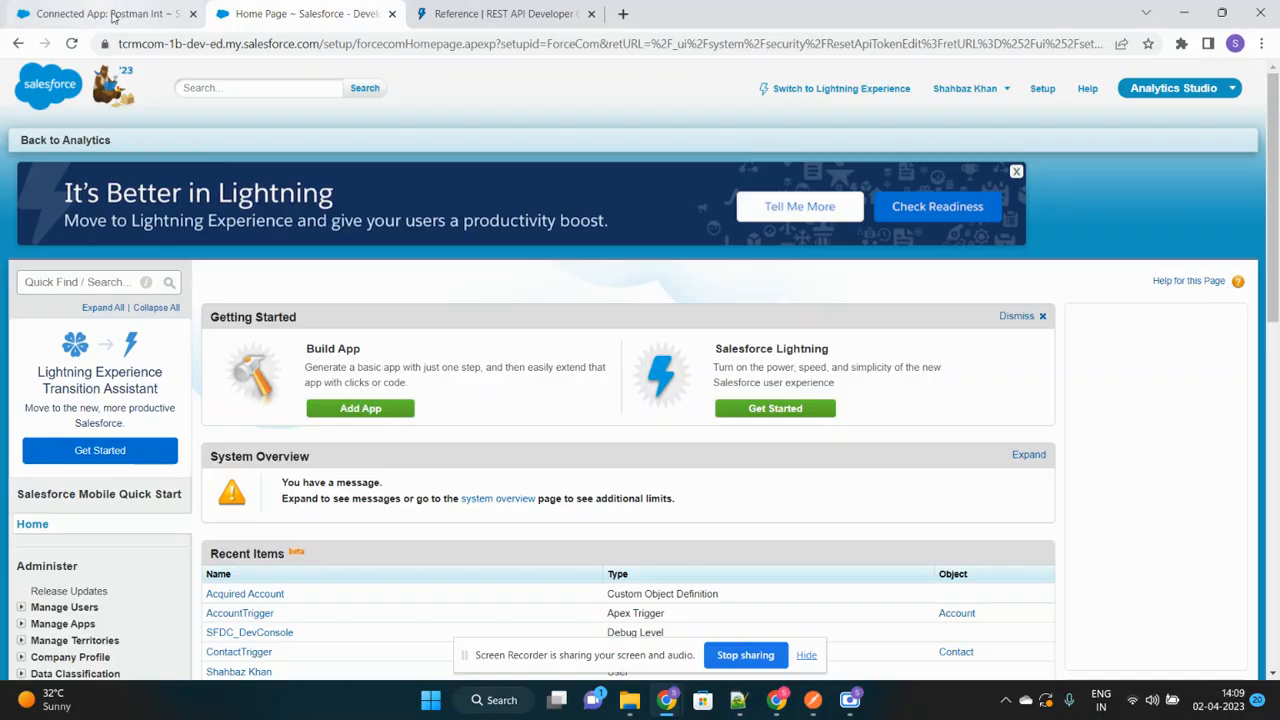
Review the Postman Int connected app's consumer key and secret, then return to Setup home.
left_click(113, 17)
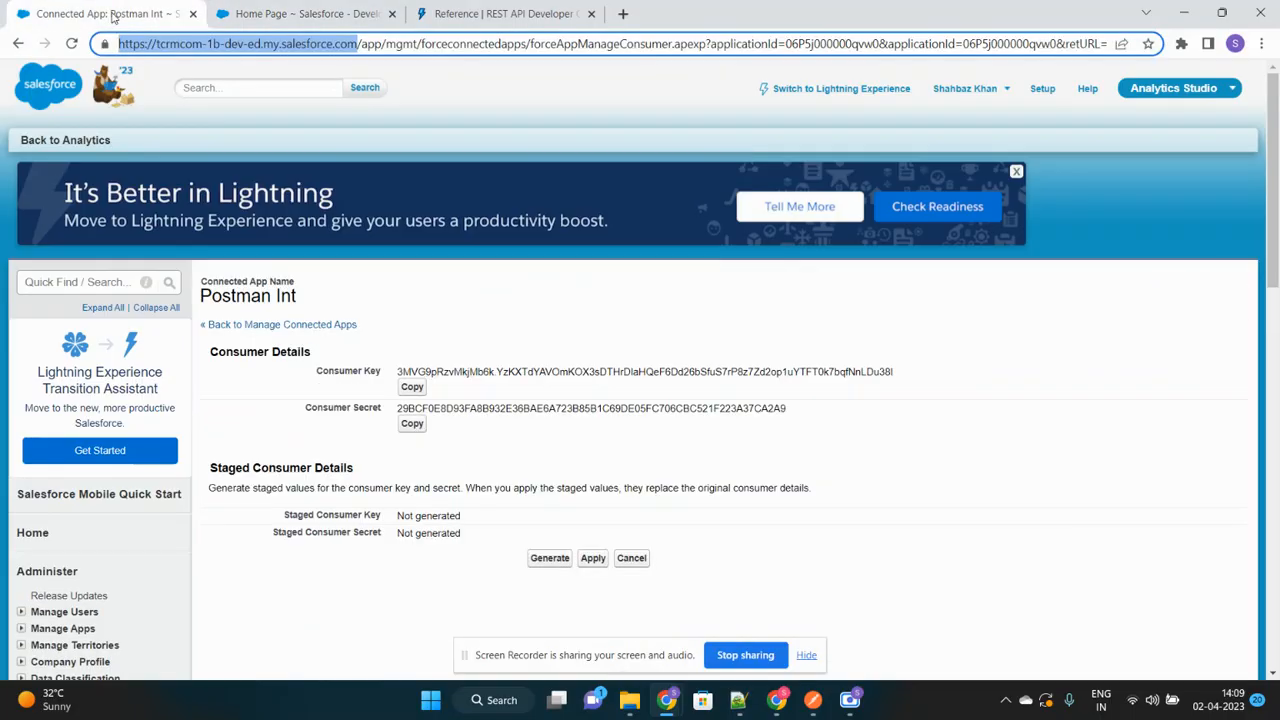
left_click(90, 283)
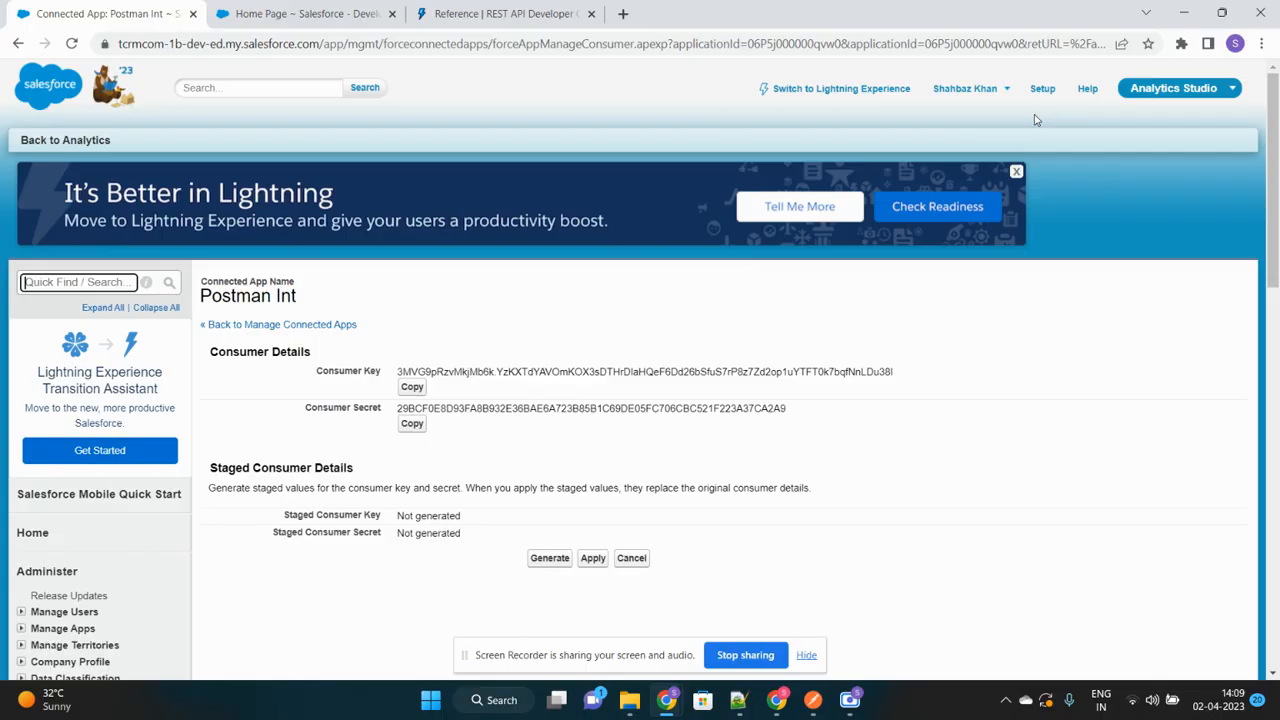
left_click(1043, 90)
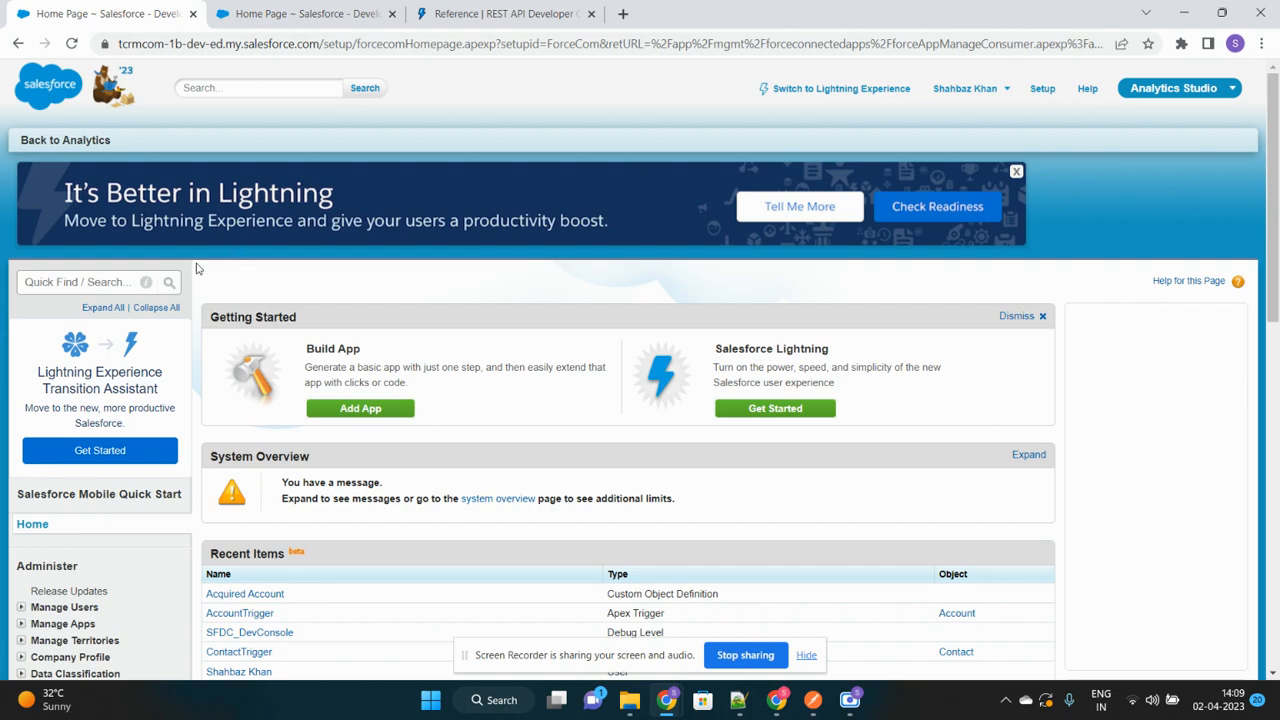
Search 'apps' in Quick Find, open the Apps page, and start a New Connected App.
left_click(62, 284)
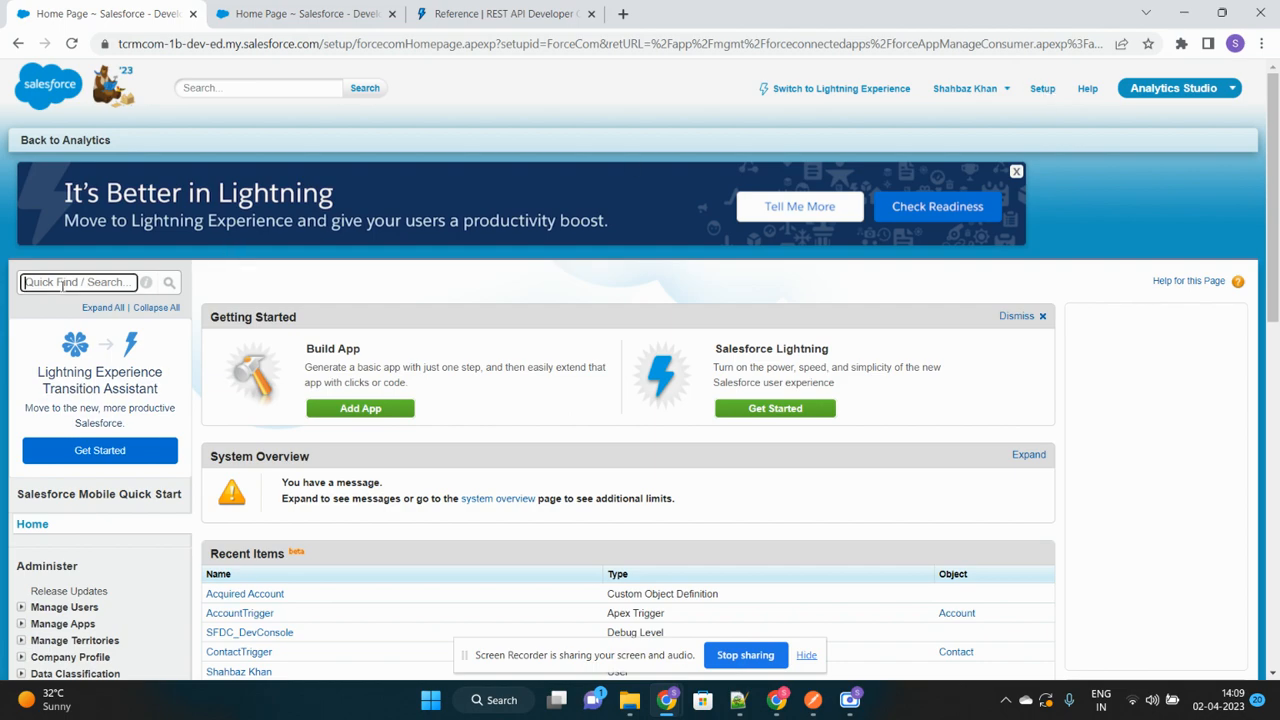
type("apps")
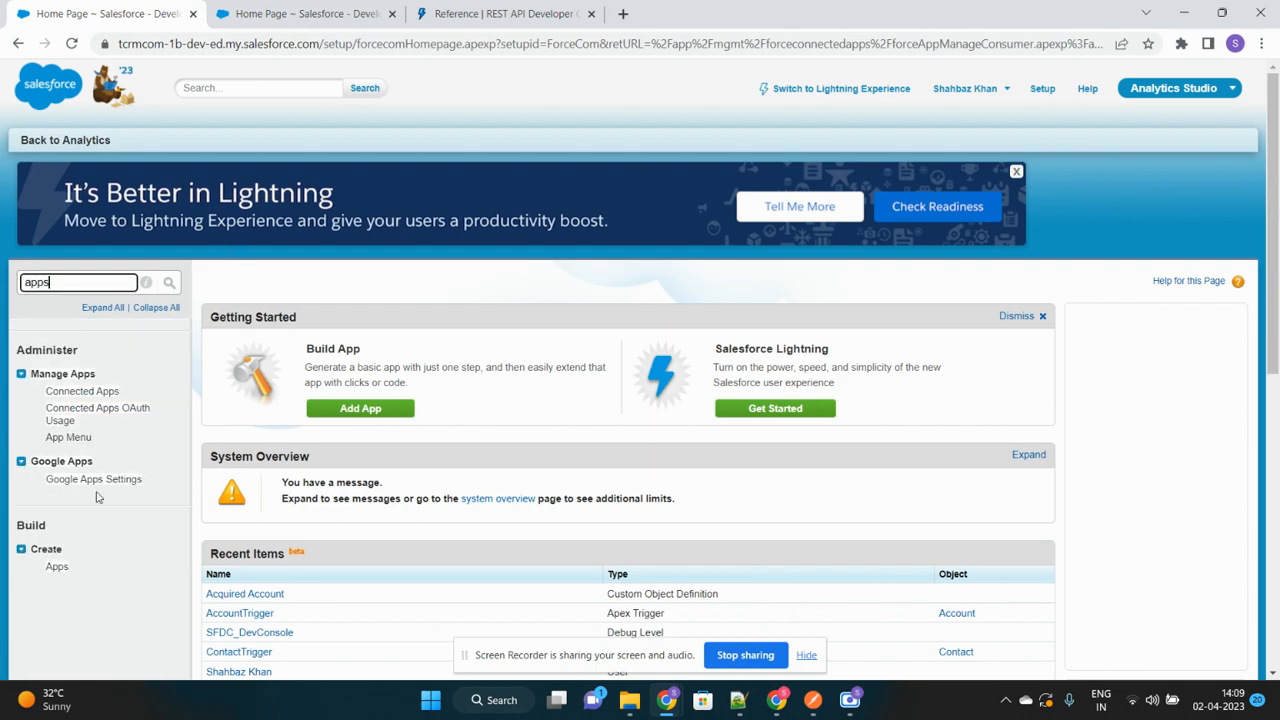
left_click(56, 568)
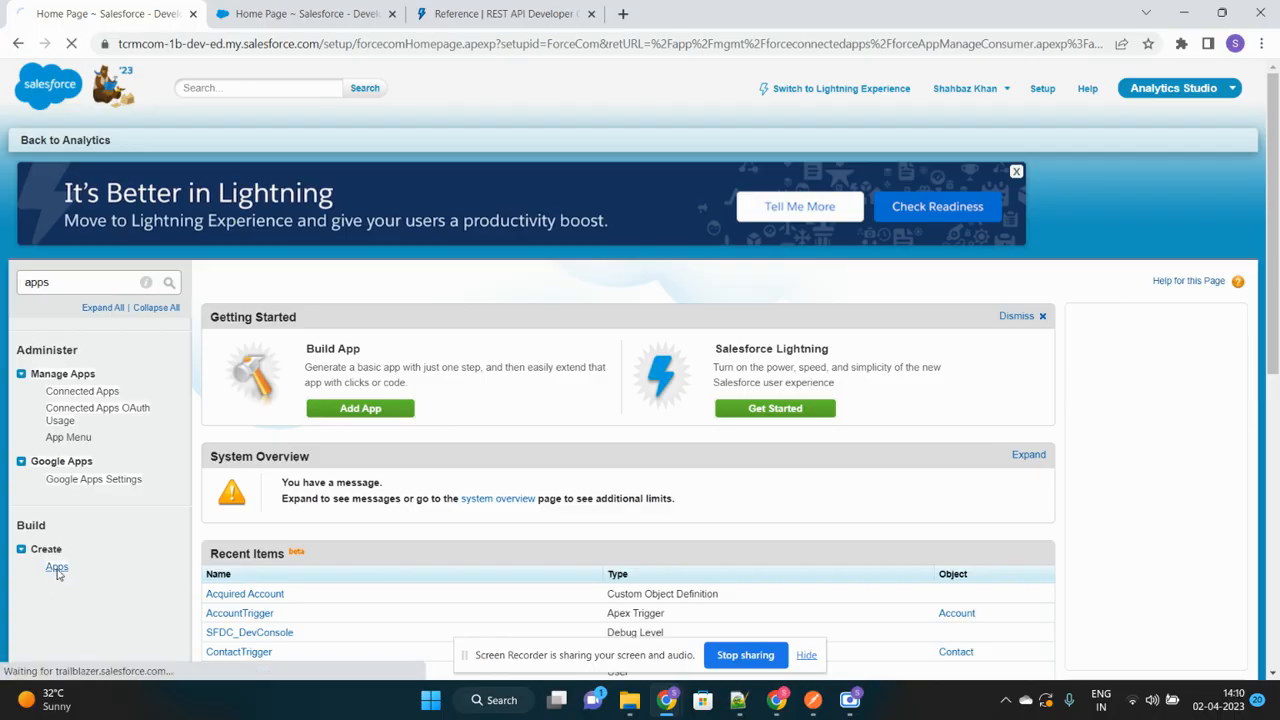
scroll(467, 470, "down", 2)
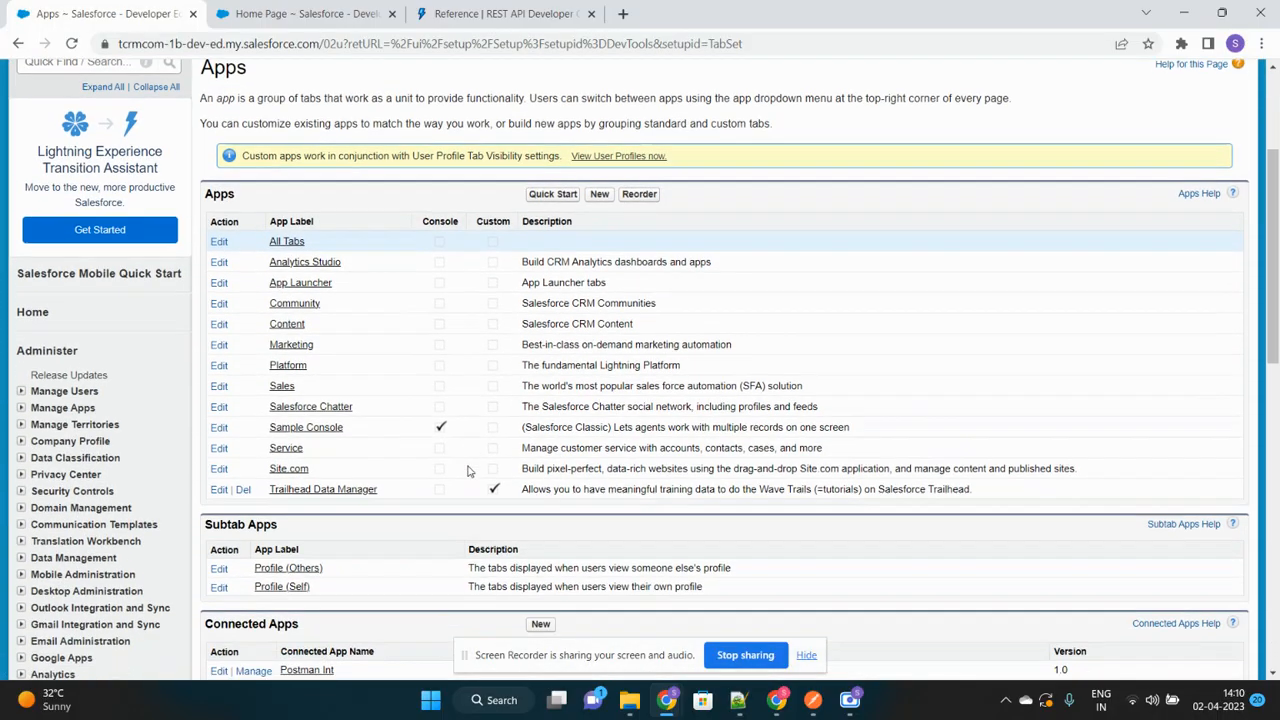
scroll(467, 470, "down", 2)
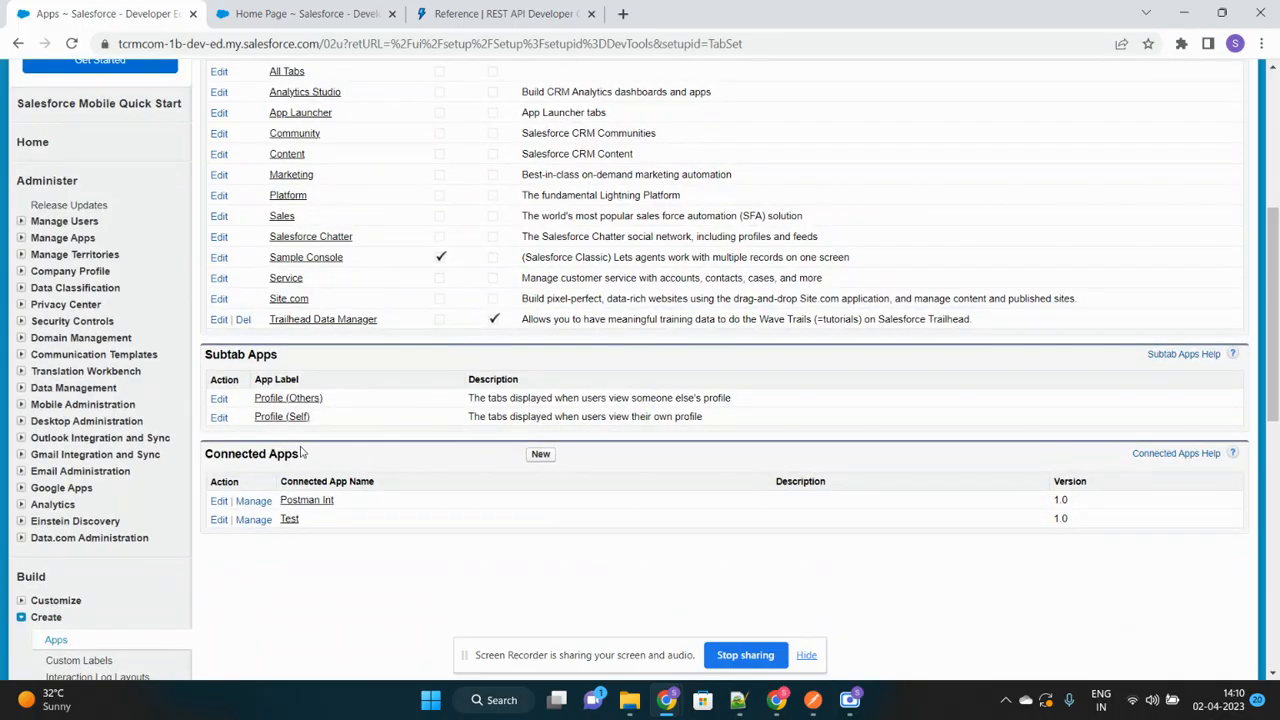
left_click_drag(302, 455, 206, 460)
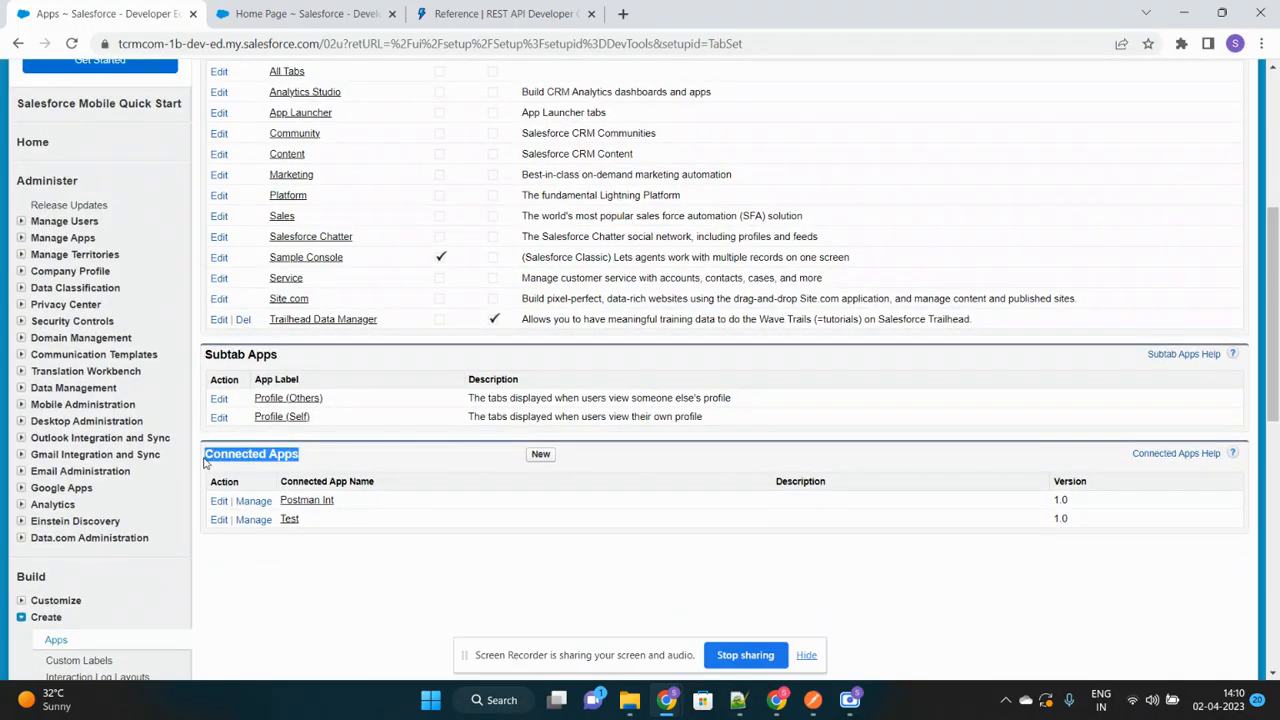
left_click(535, 457)
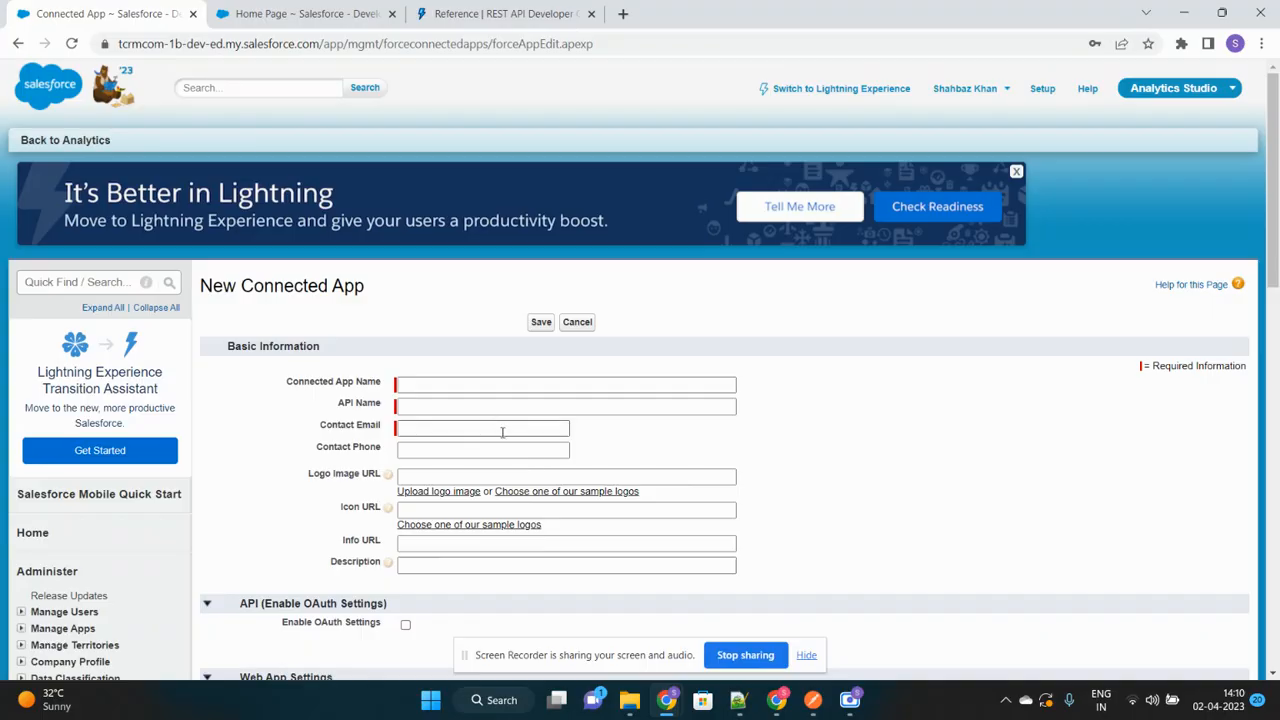
Name the connected app 'Postman Int' with API name Postman_Int and fill in the contact e-mail.
scroll(443, 385, "down", 1)
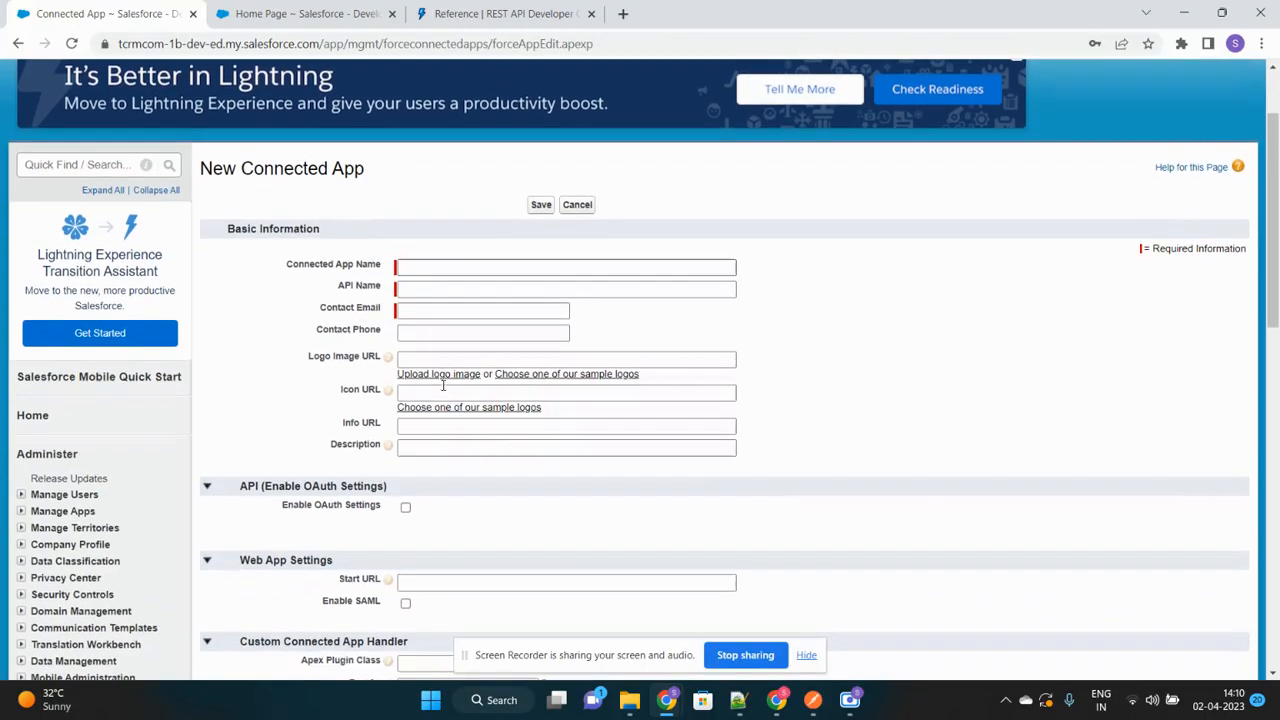
scroll(440, 385, "up", 1)
left_click(438, 385)
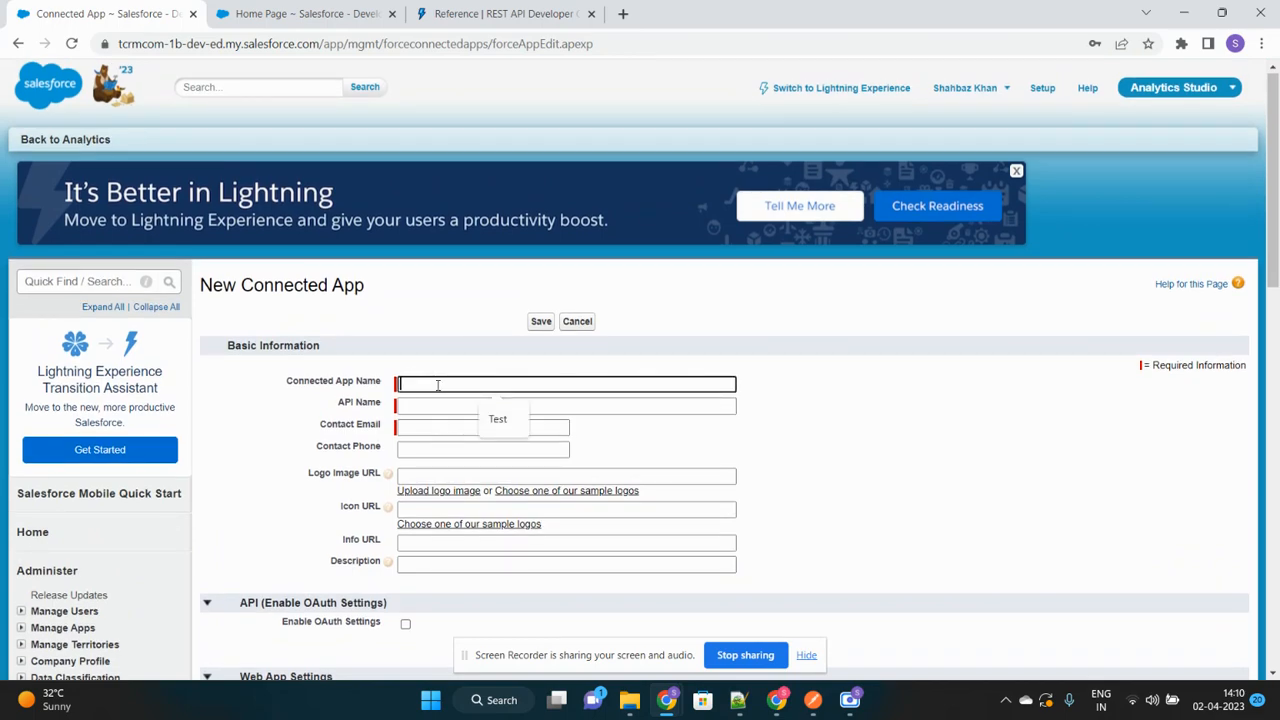
type("Postman Int")
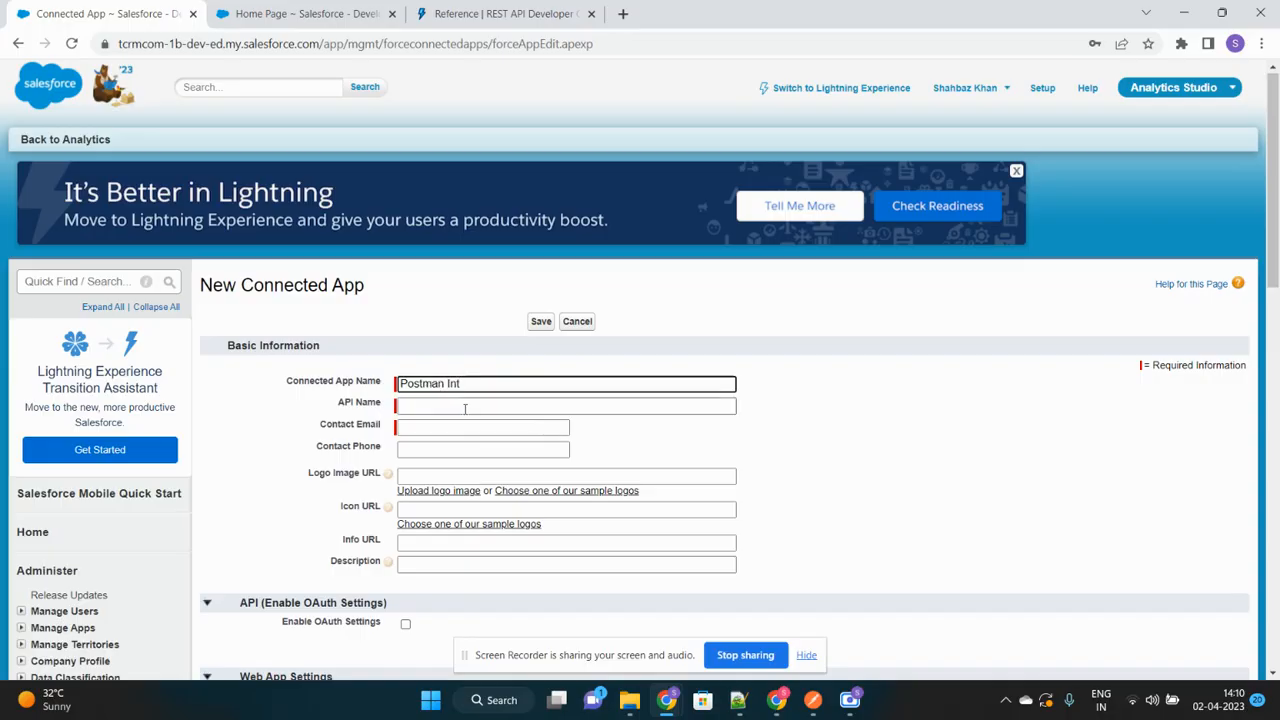
left_click(464, 407)
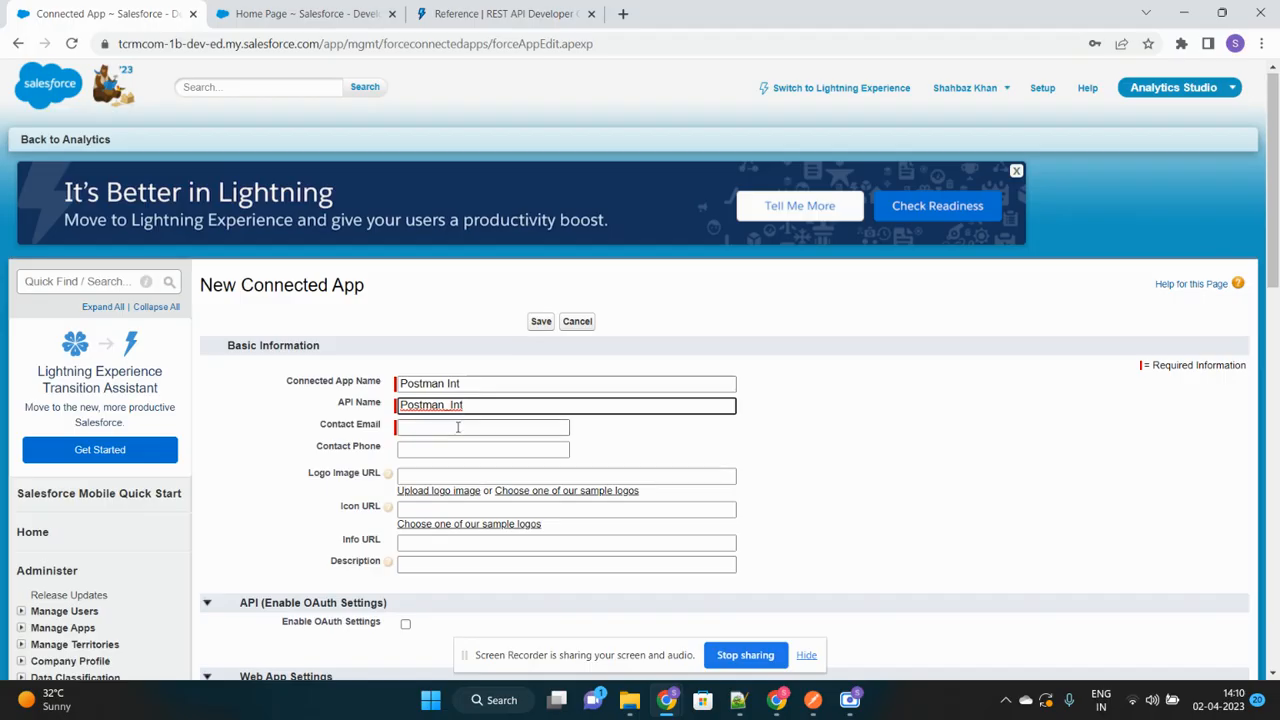
left_click(455, 427)
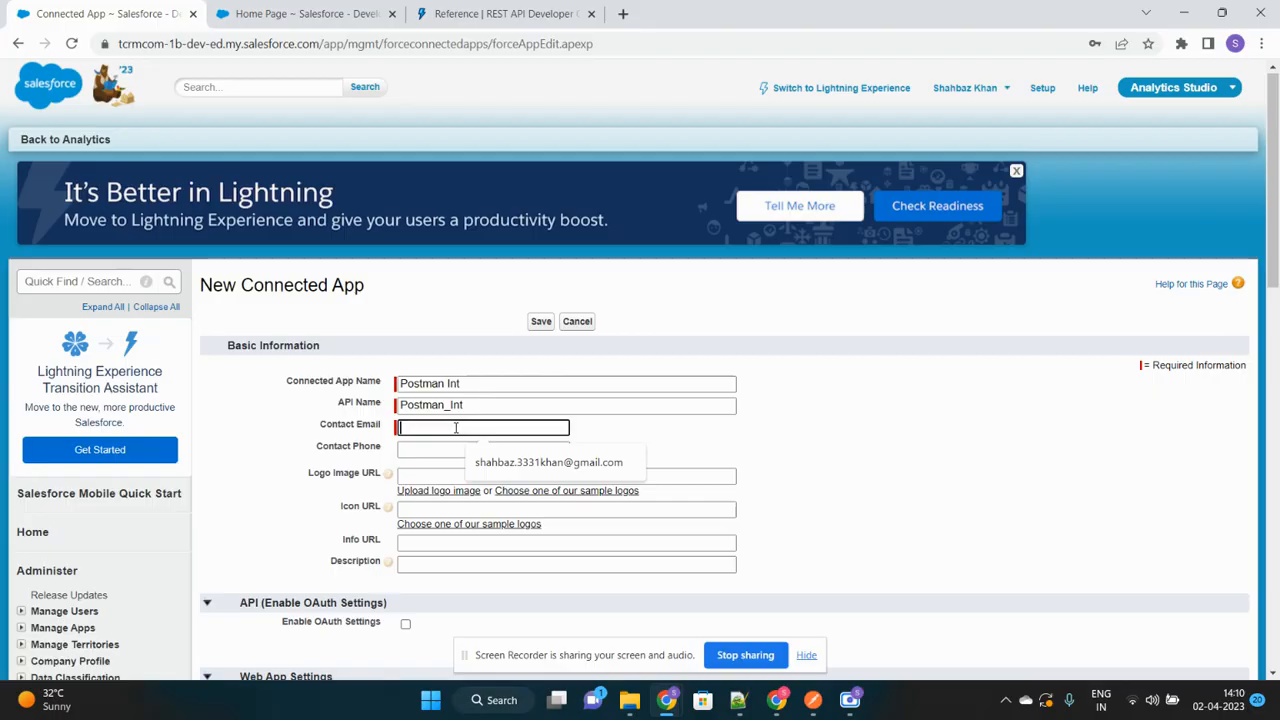
left_click(480, 458)
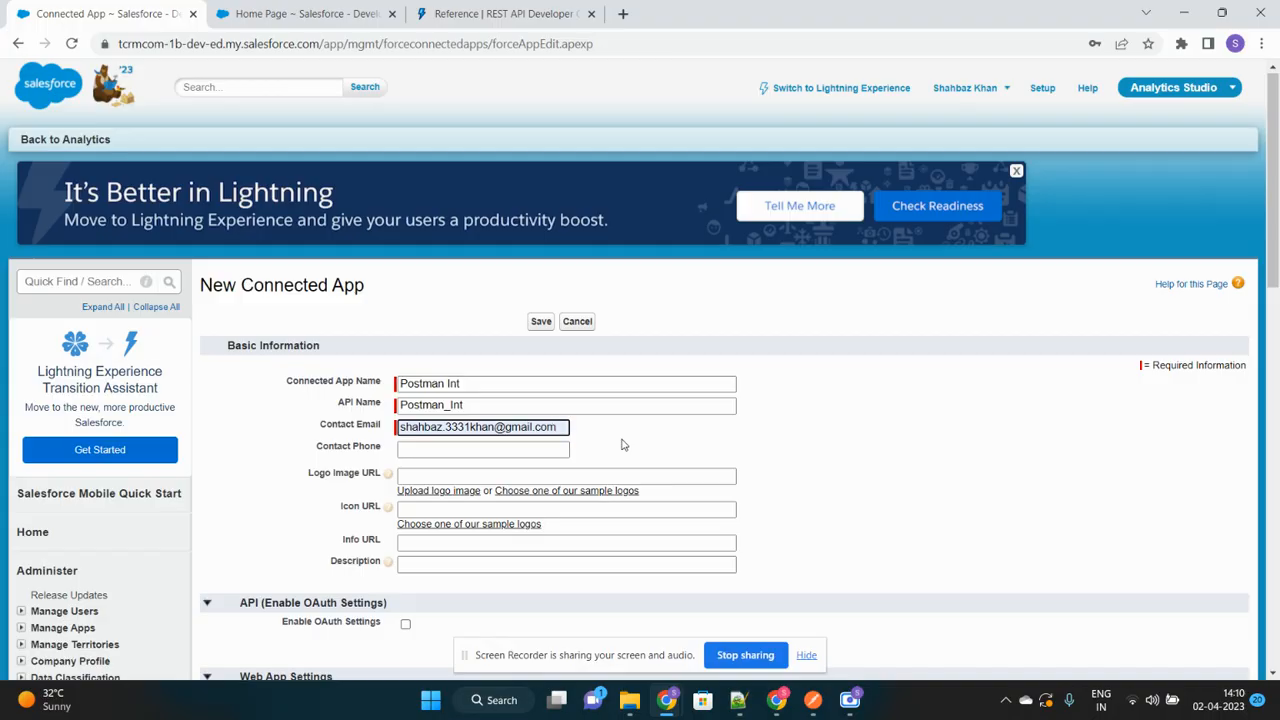
scroll(622, 444, "down", 1)
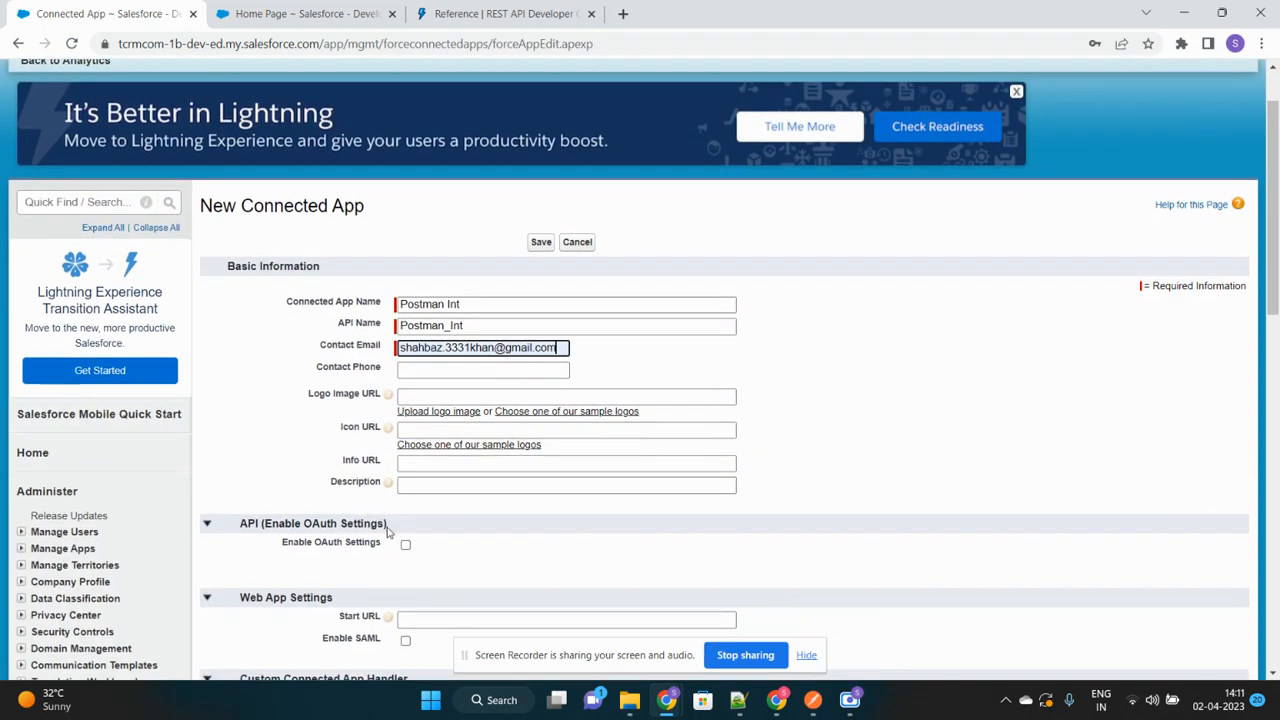
scroll(388, 532, "down", 2)
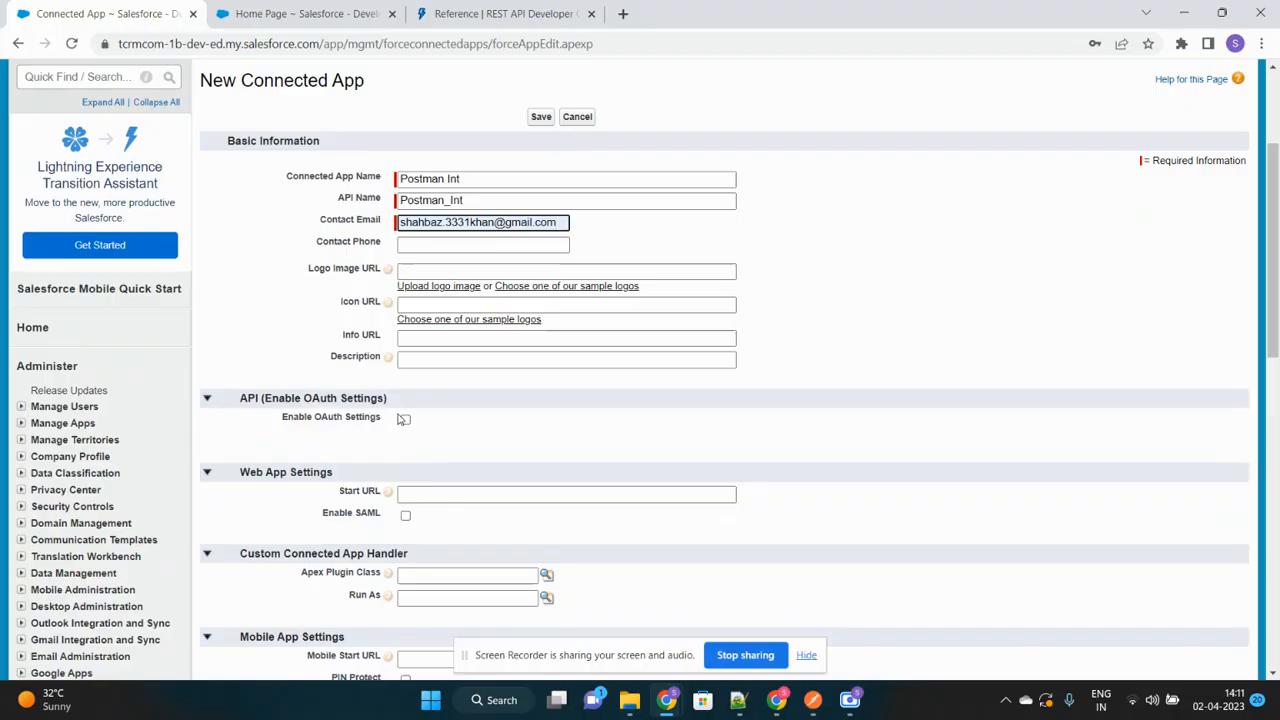
left_click(405, 420)
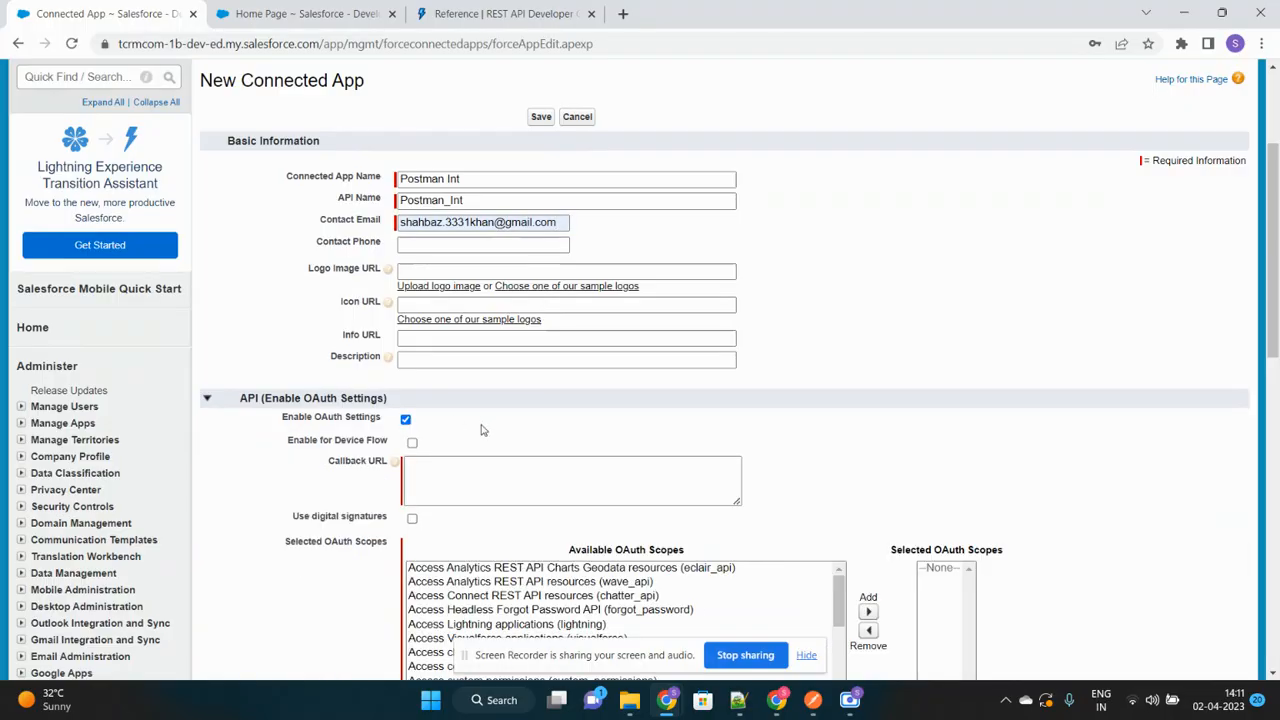
scroll(509, 434, "down", 1)
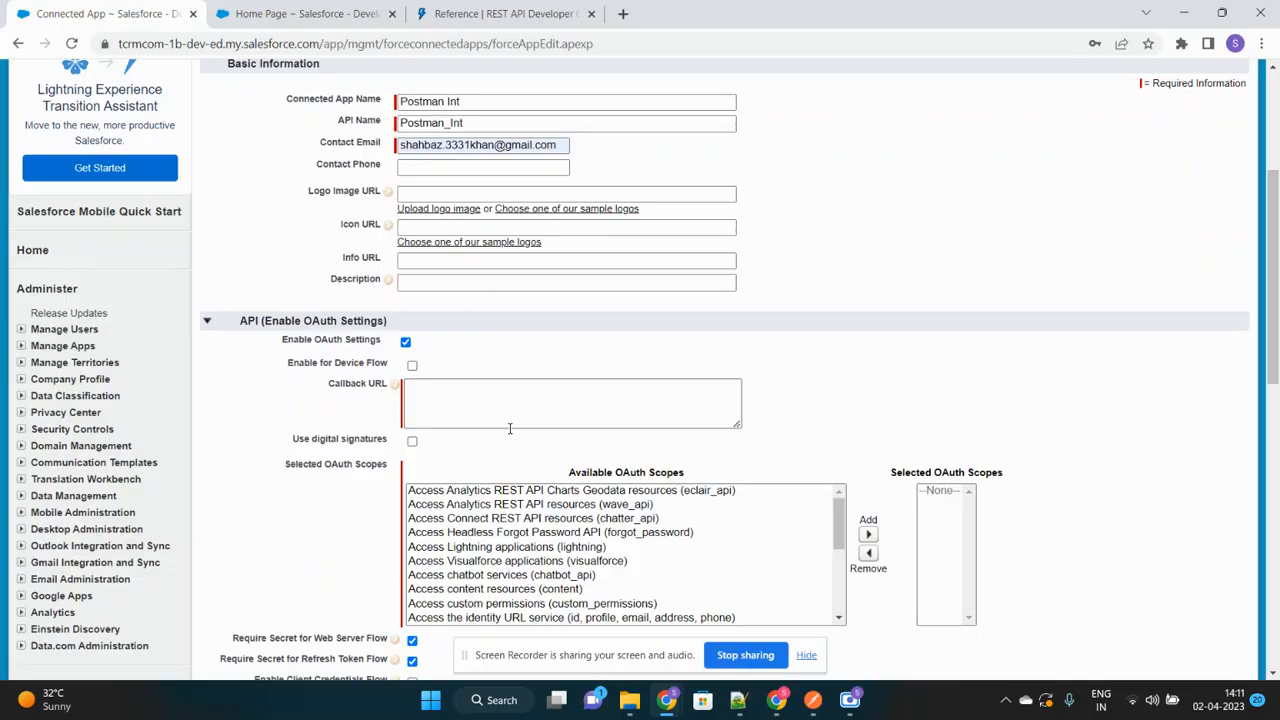
left_click(466, 405)
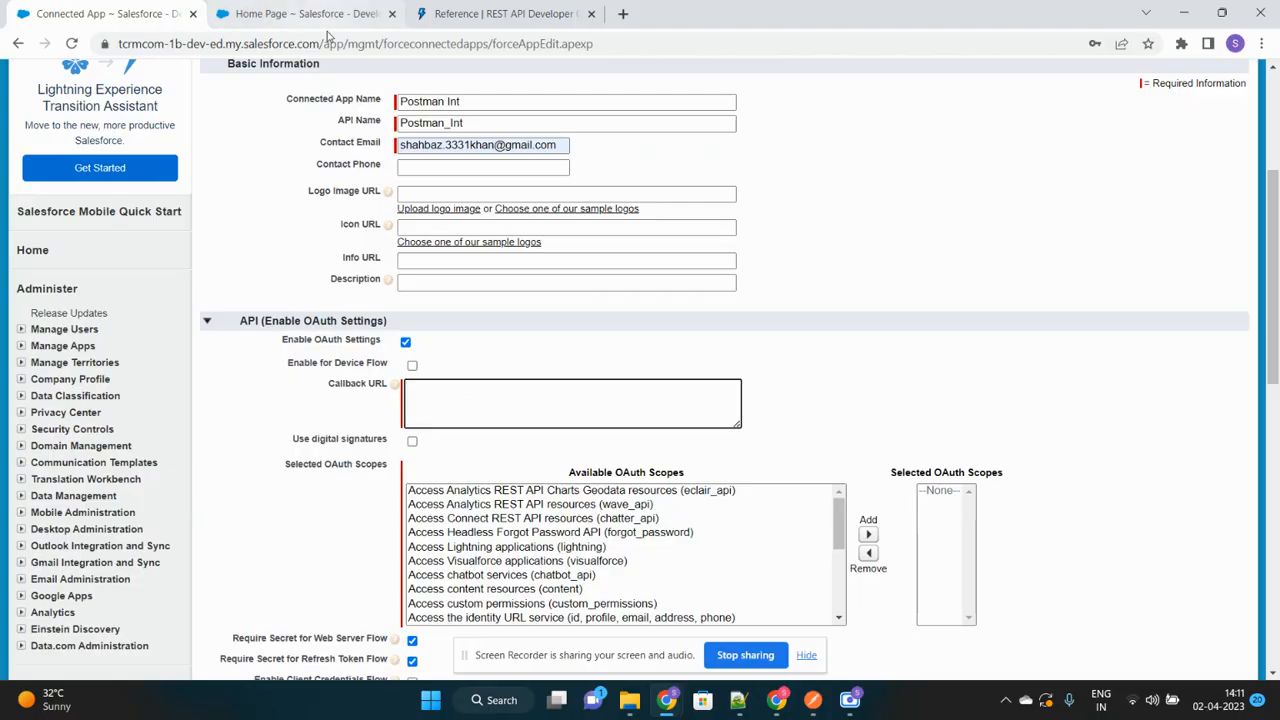
left_click_drag(320, 44, 90, 60)
key("ctrl+c")
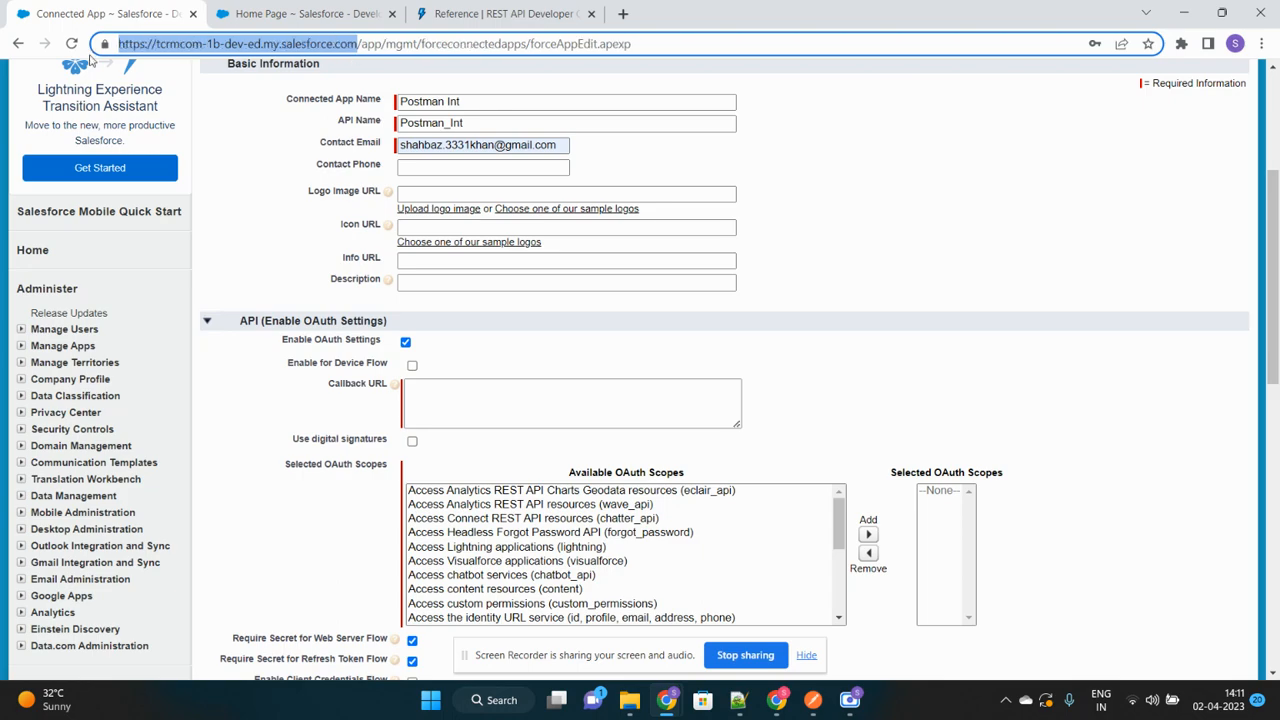
left_click(450, 398)
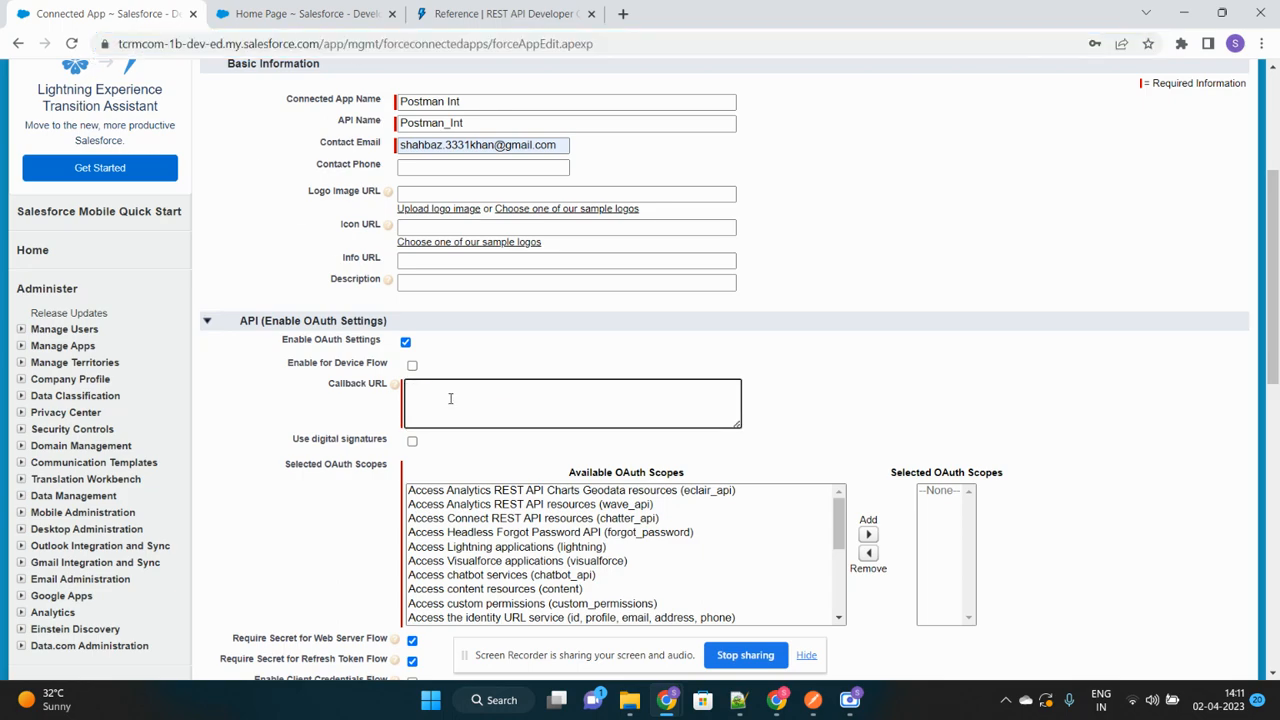
key("ctrl+v")
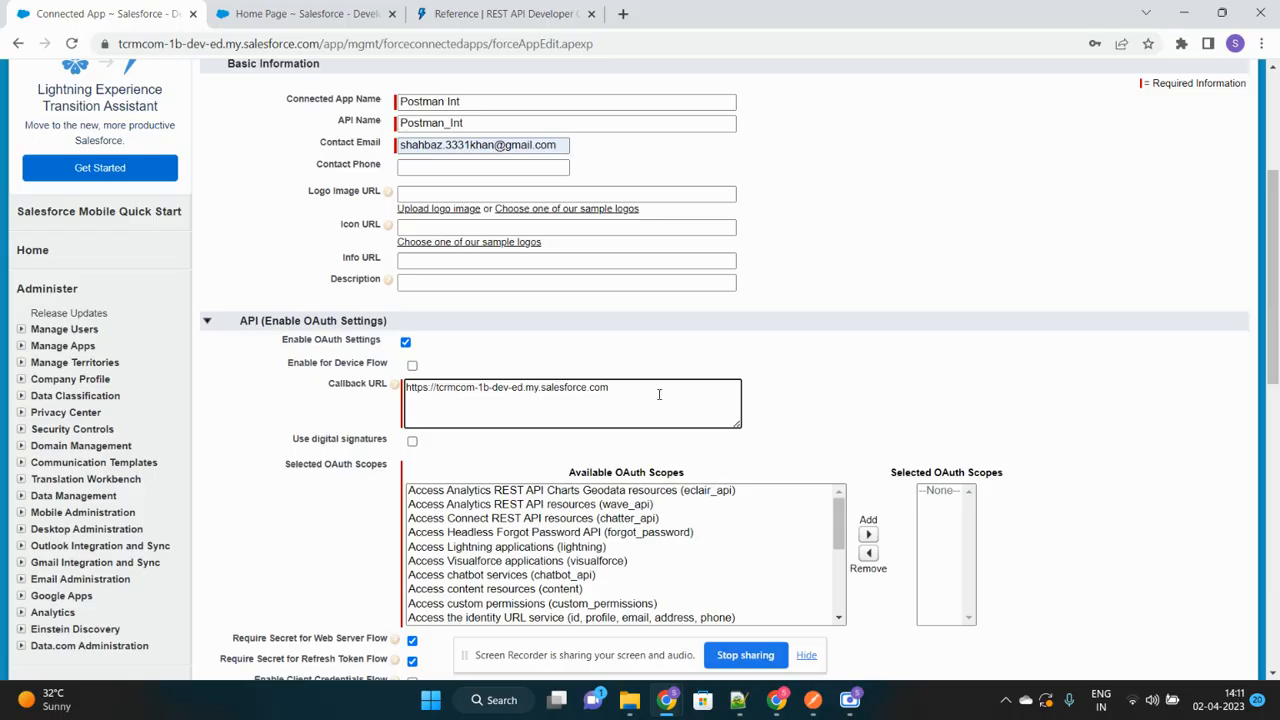
left_click(791, 427)
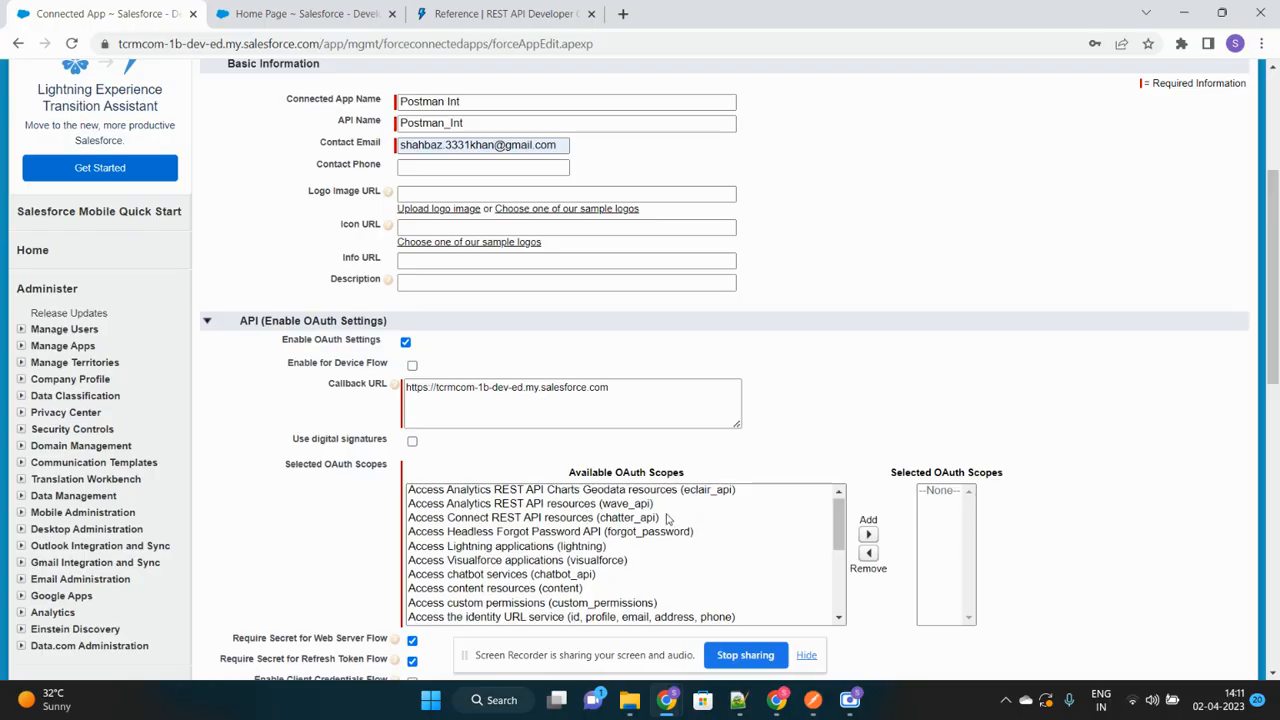
Select the Full access (full) OAuth scope.
scroll(667, 518, "down", 1)
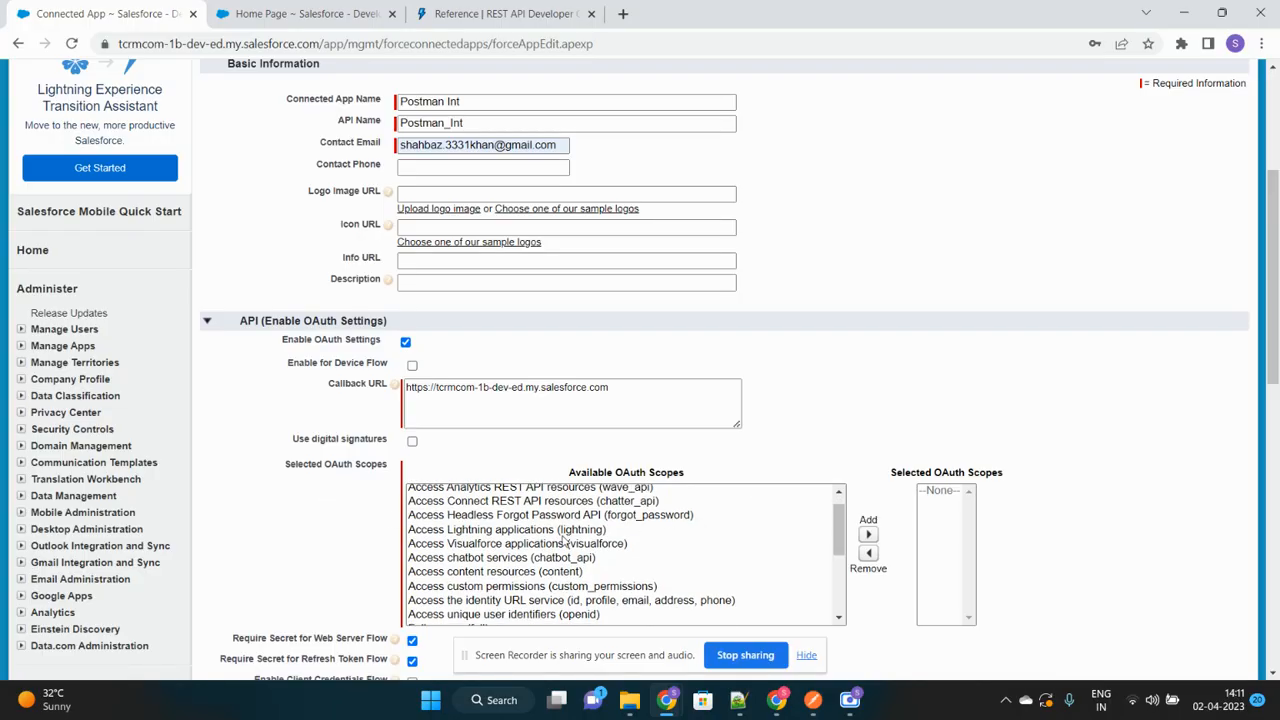
scroll(575, 570, "down", 4)
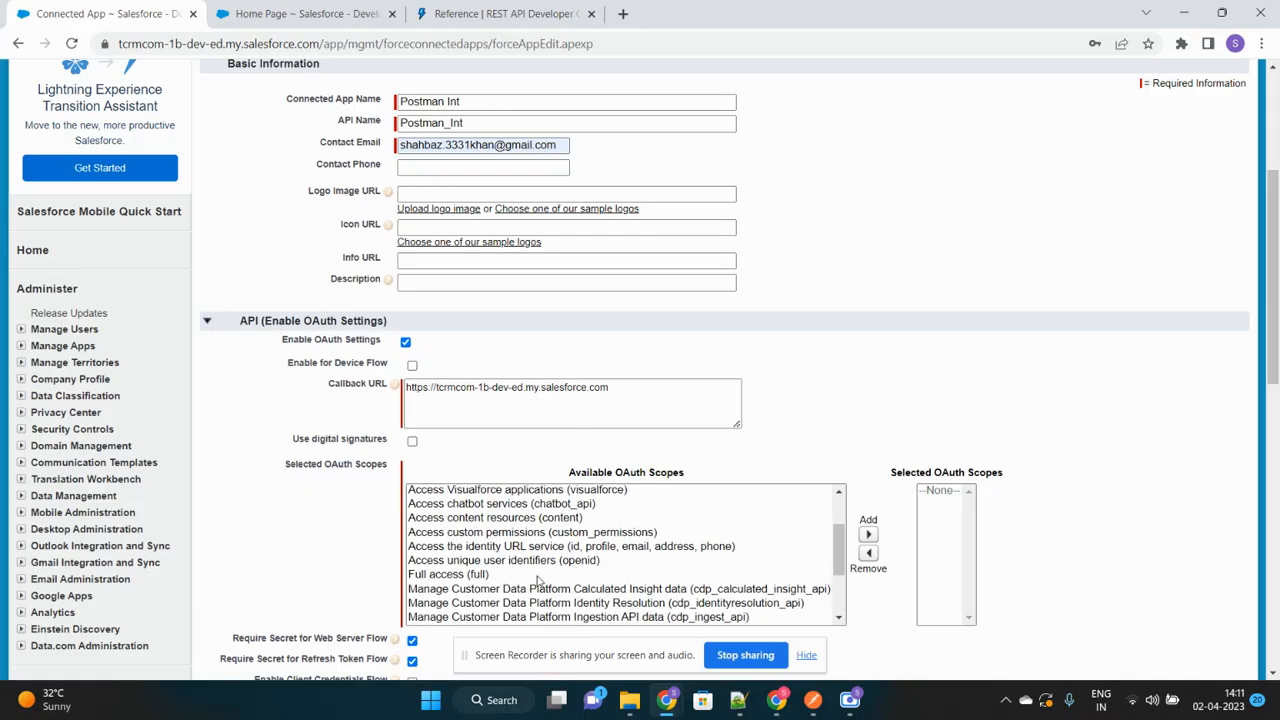
left_click(501, 576)
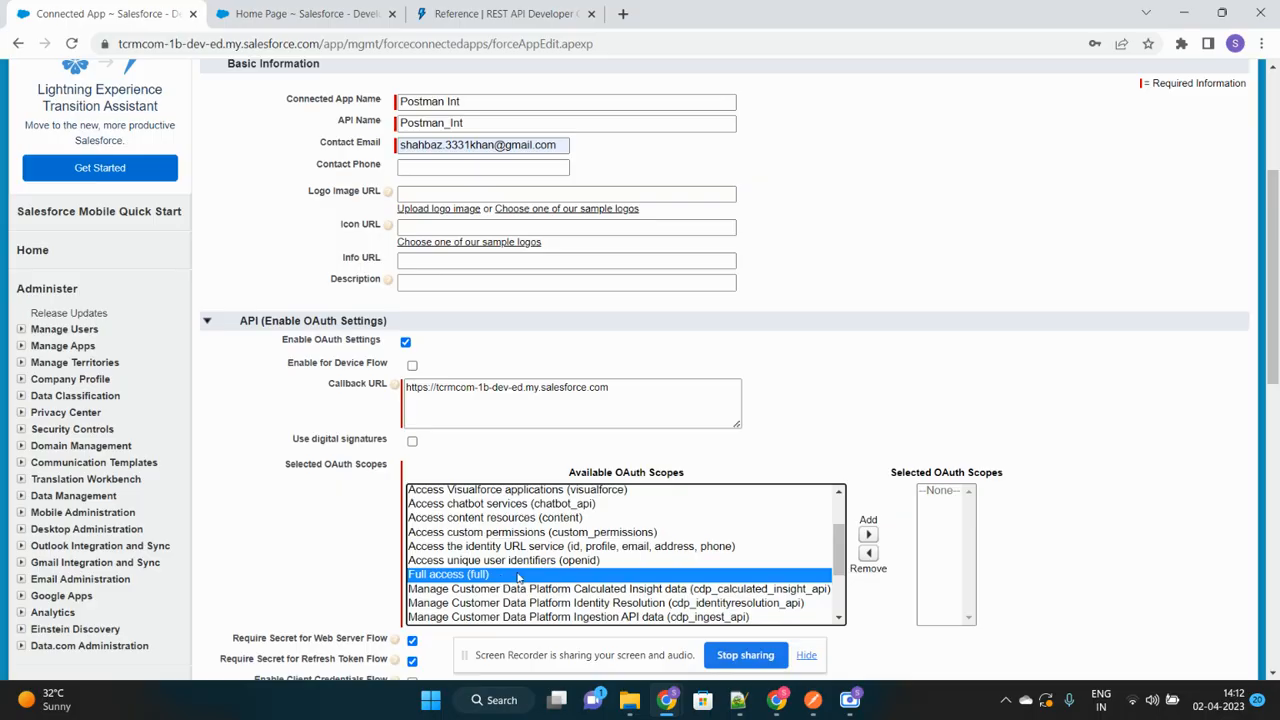
left_click(868, 535)
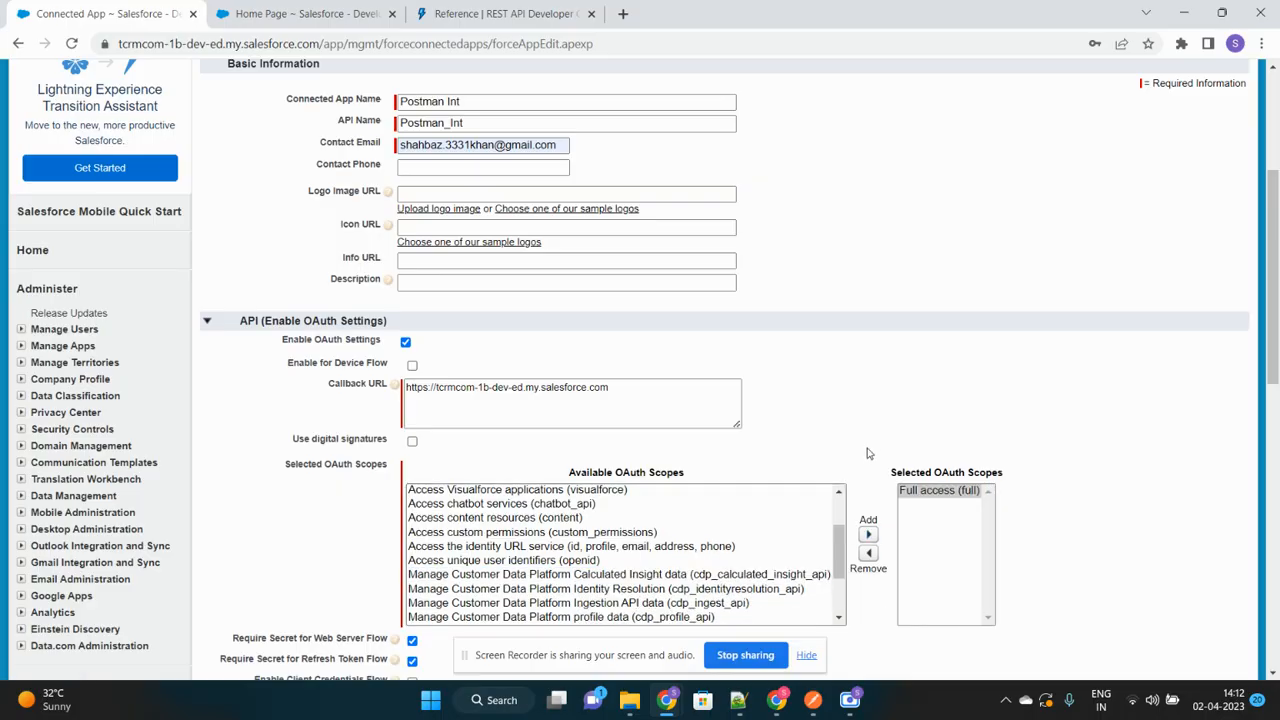
scroll(868, 453, "down", 3)
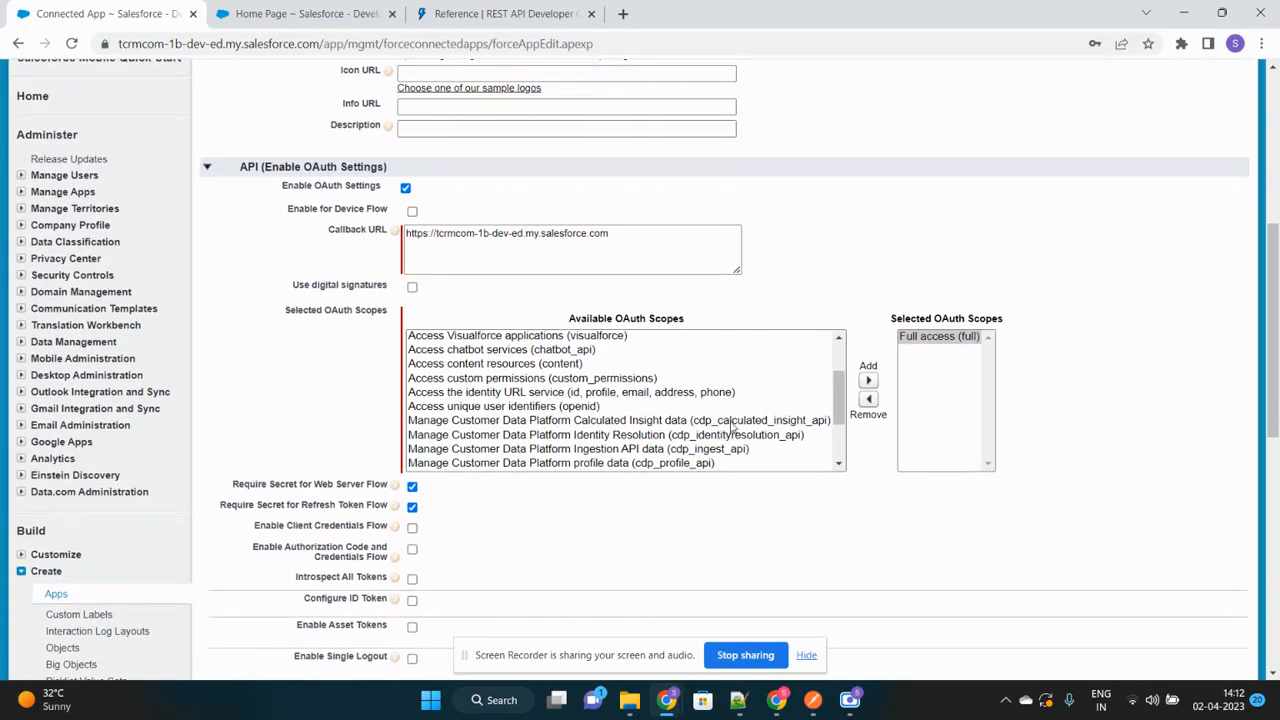
scroll(704, 424, "up", 1)
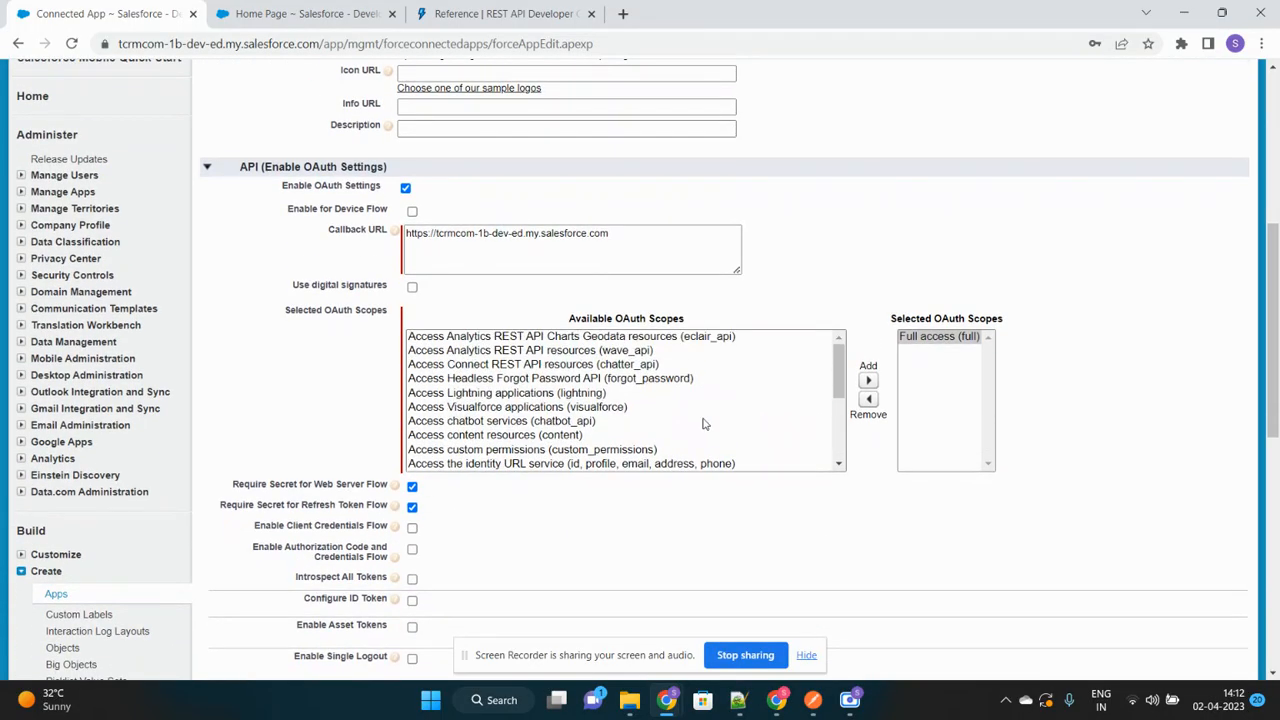
scroll(704, 424, "down", 3)
scroll(704, 424, "down", 1)
scroll(704, 424, "up", 1)
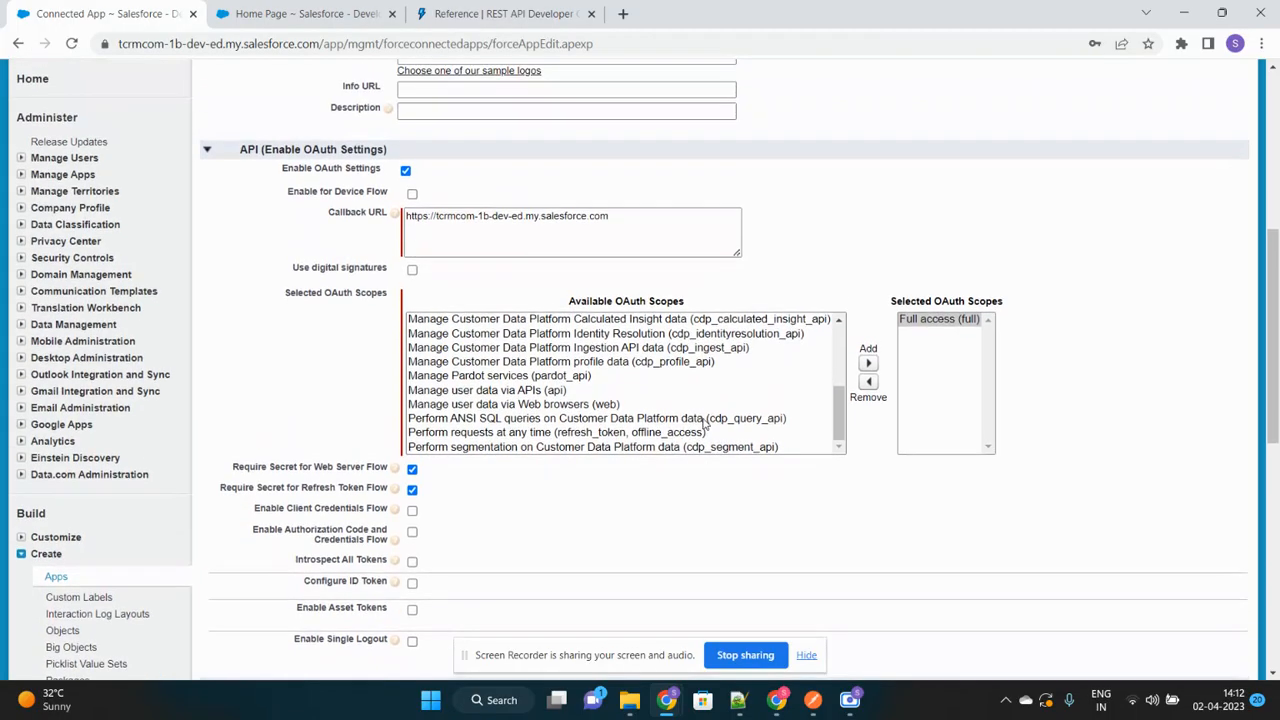
scroll(669, 387, "up", 5)
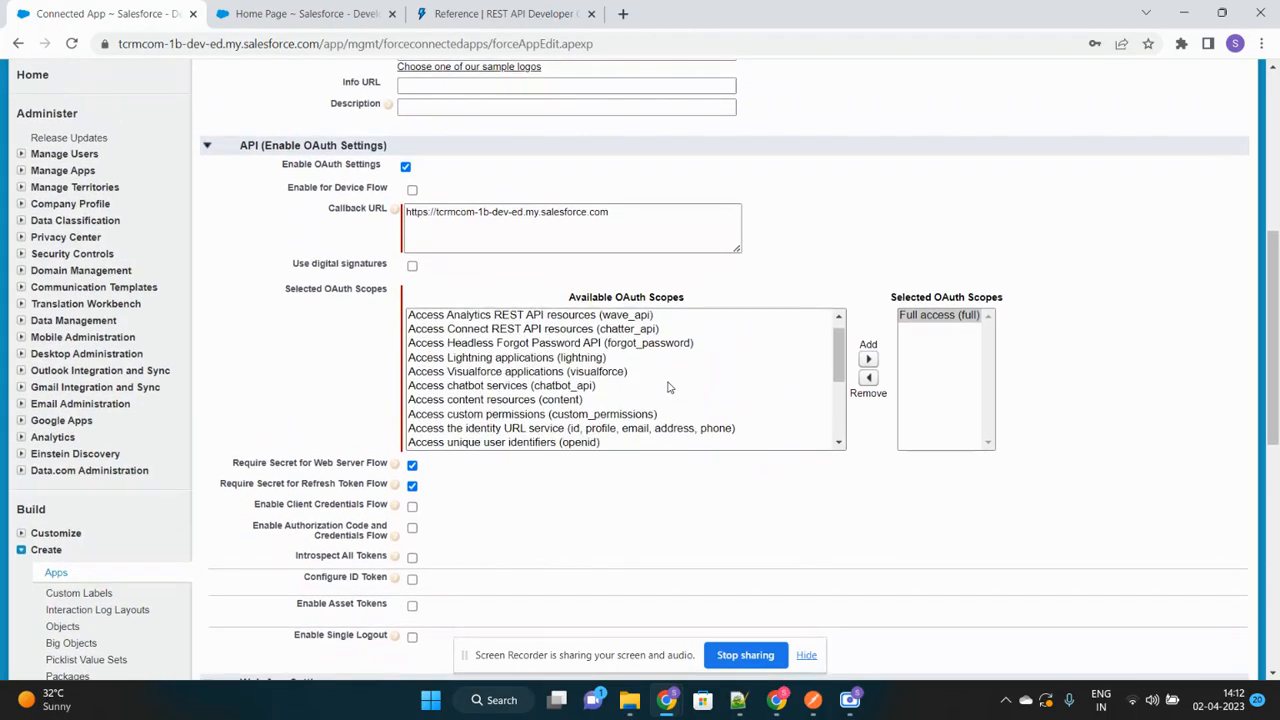
scroll(540, 520, "down", 3)
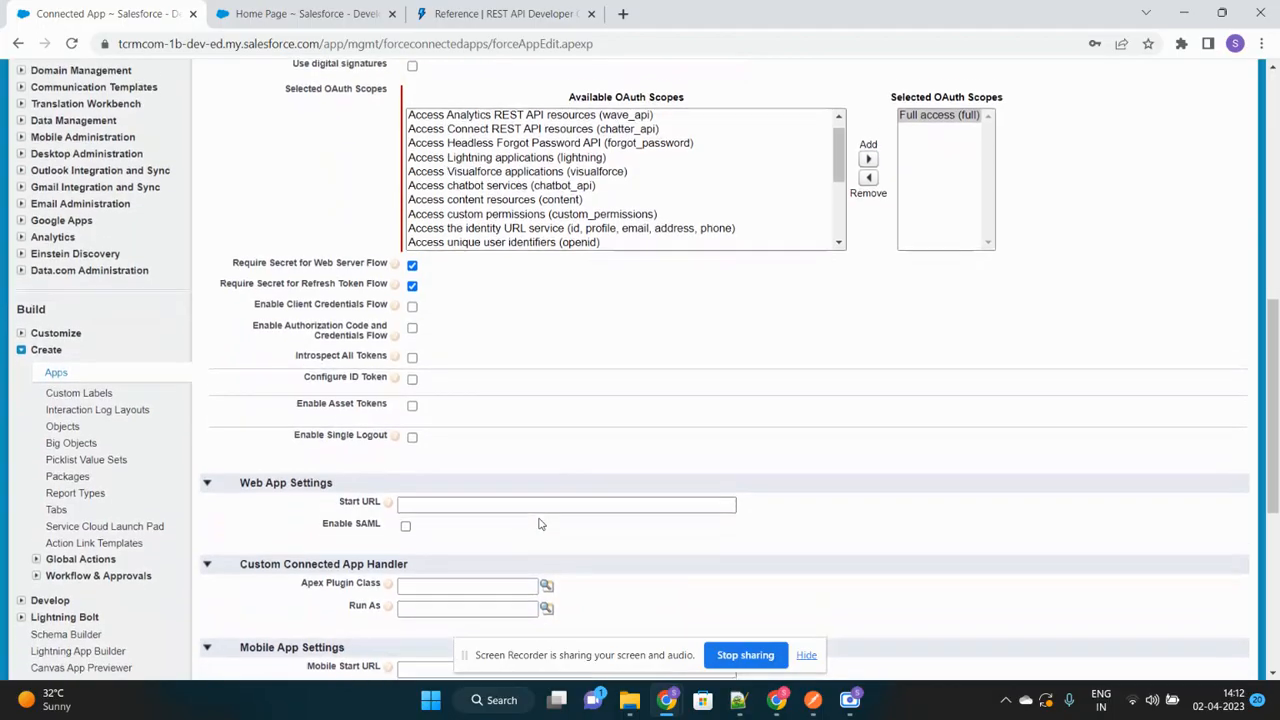
scroll(538, 523, "down", 4)
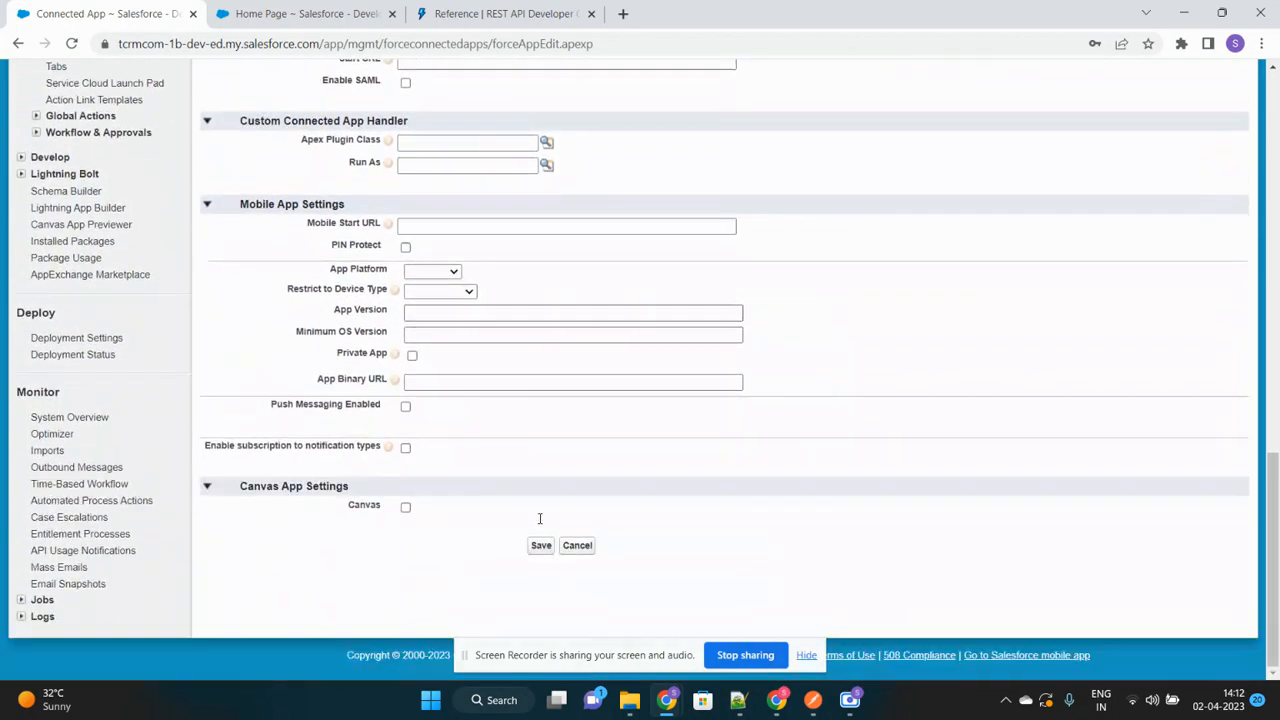
scroll(538, 523, "up", 5)
scroll(538, 523, "up", 3)
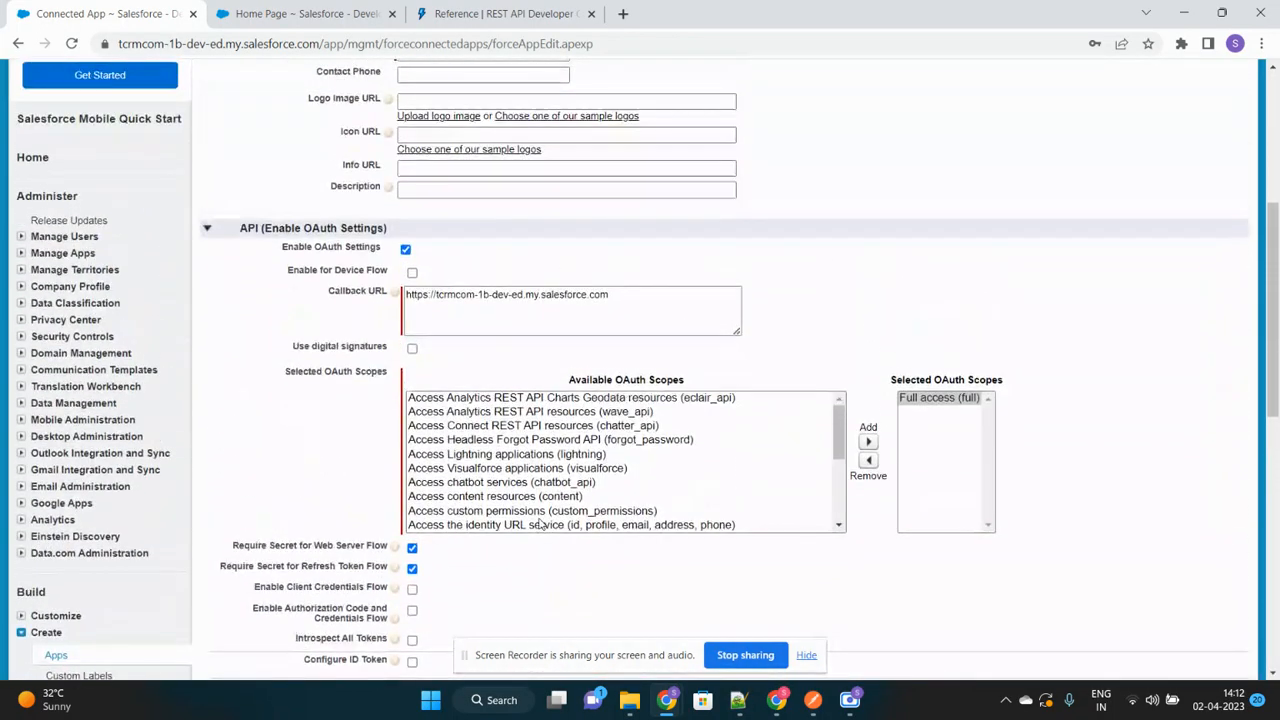
scroll(635, 389, "up", 5)
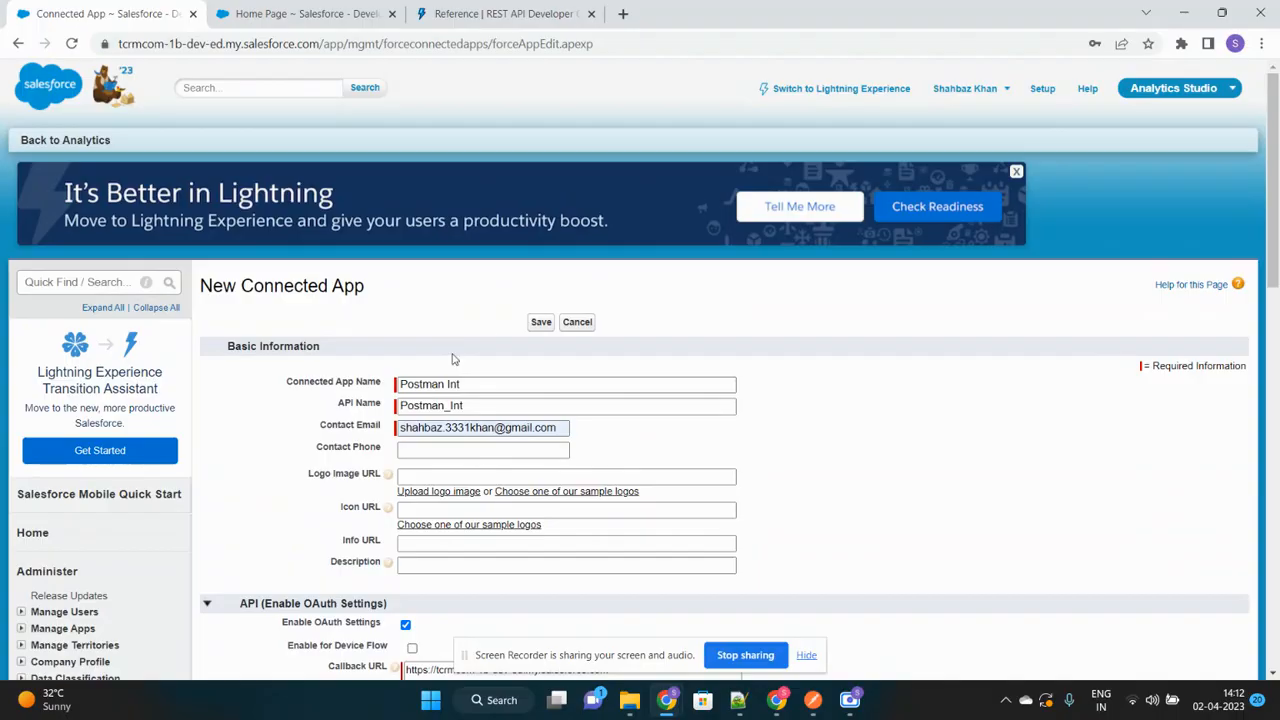
Go back to the Connected Apps list, open Postman Int, and request its consumer details.
left_click(18, 44)
scroll(418, 404, "down", 1)
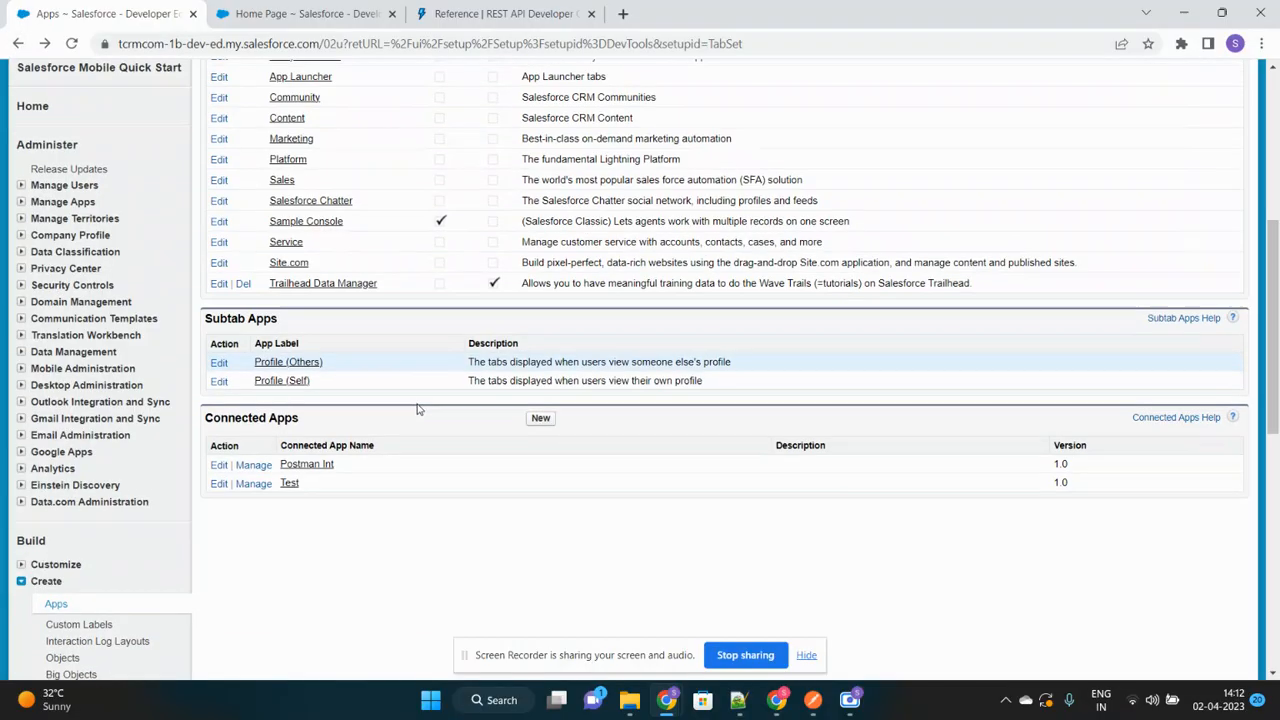
left_click(313, 466)
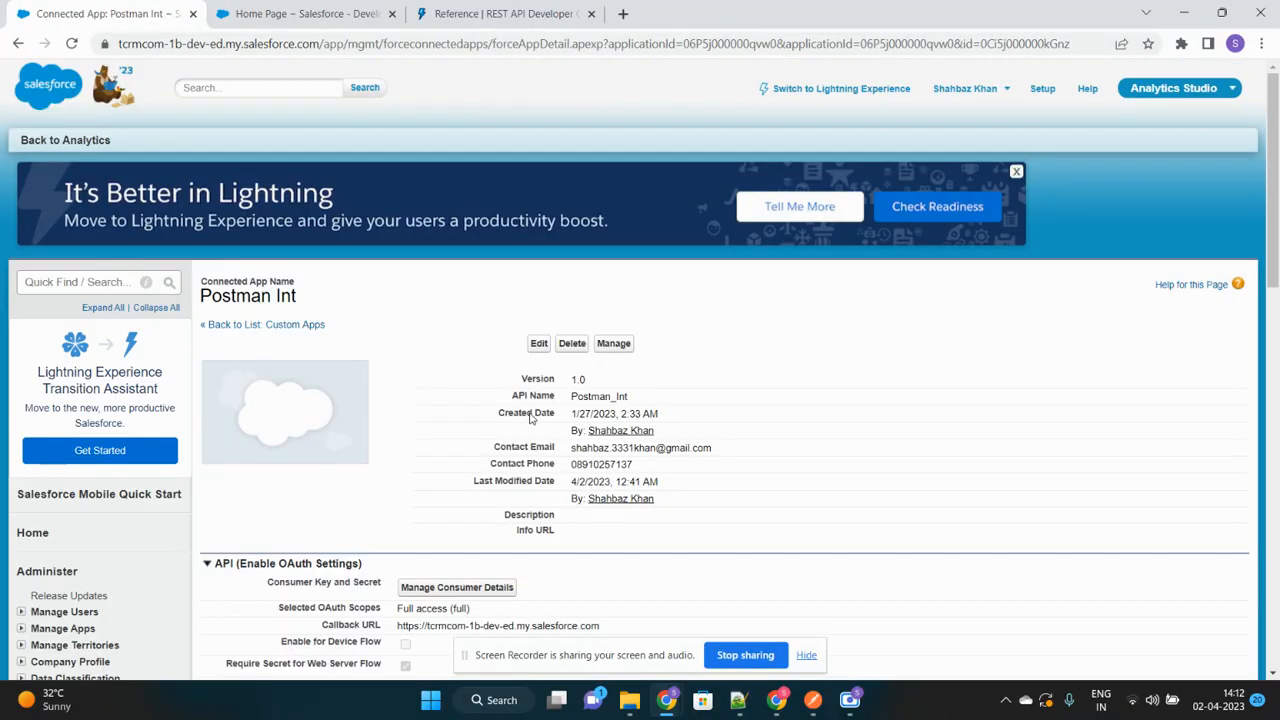
scroll(530, 416, "down", 2)
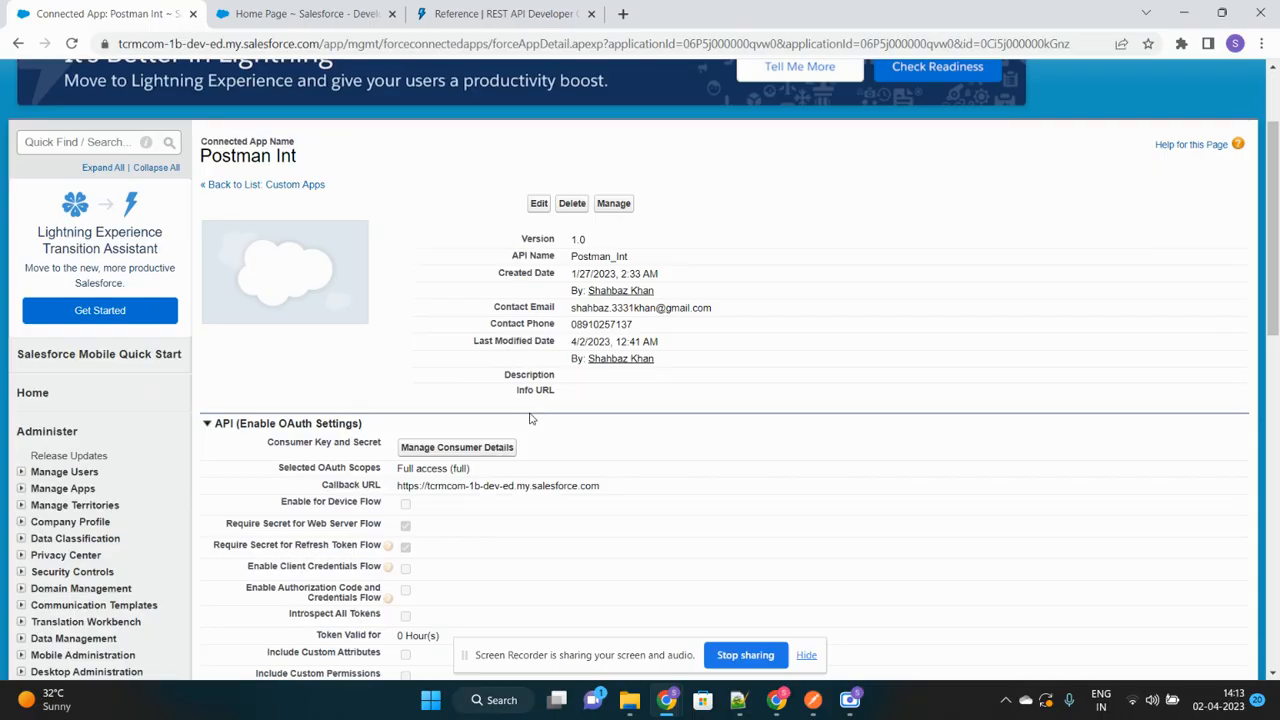
left_click(493, 452)
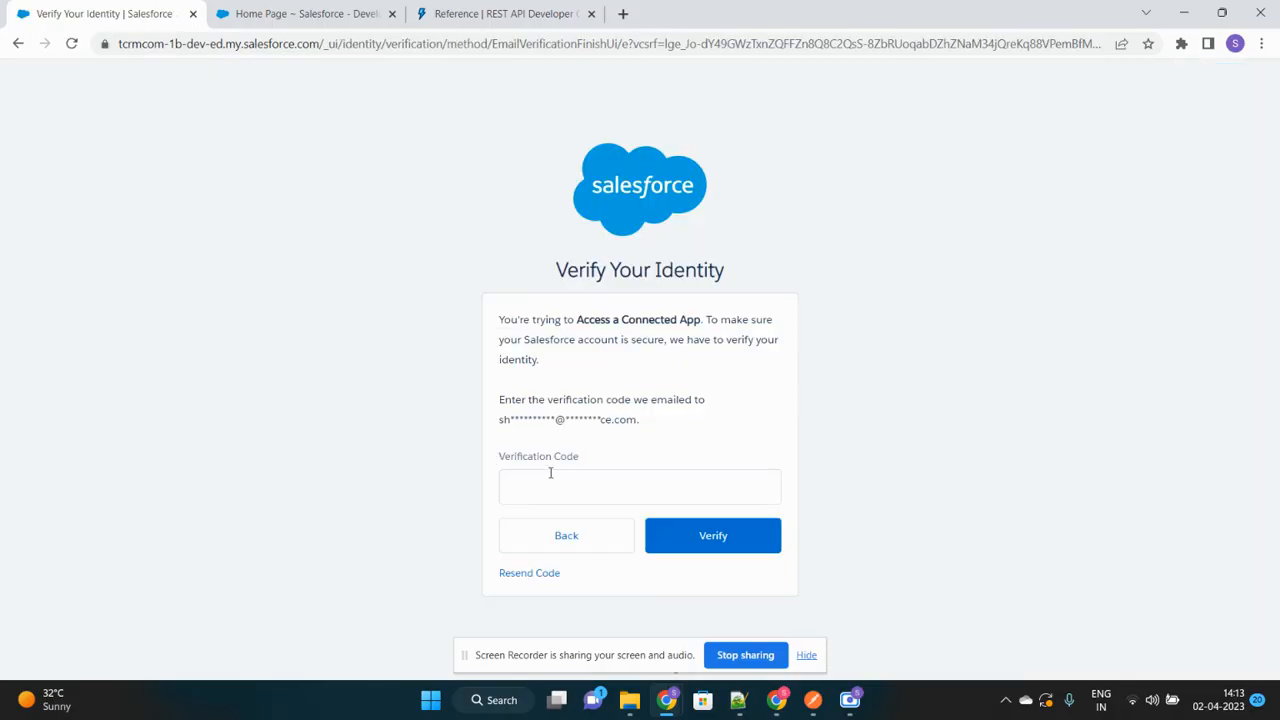
Verify with the emailed code to reveal the consumer key and secret, then show the Home tab.
left_click(566, 487)
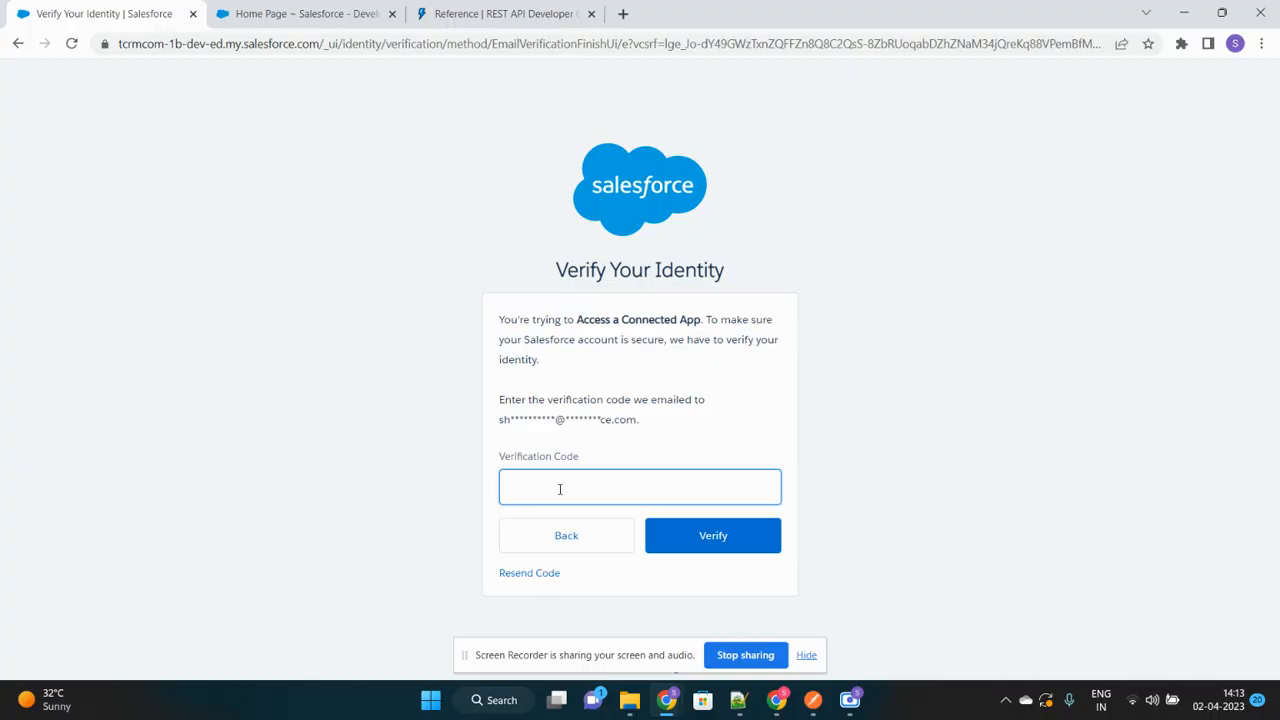
left_click(748, 541)
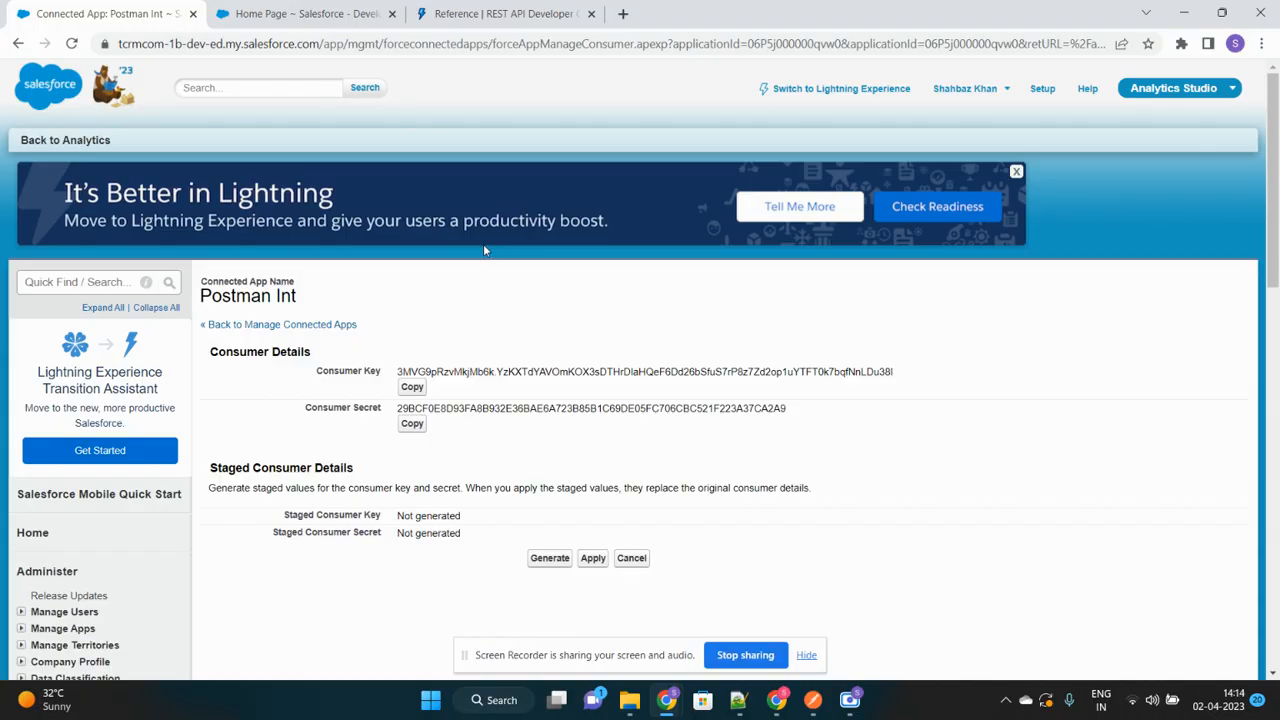
left_click(314, 22)
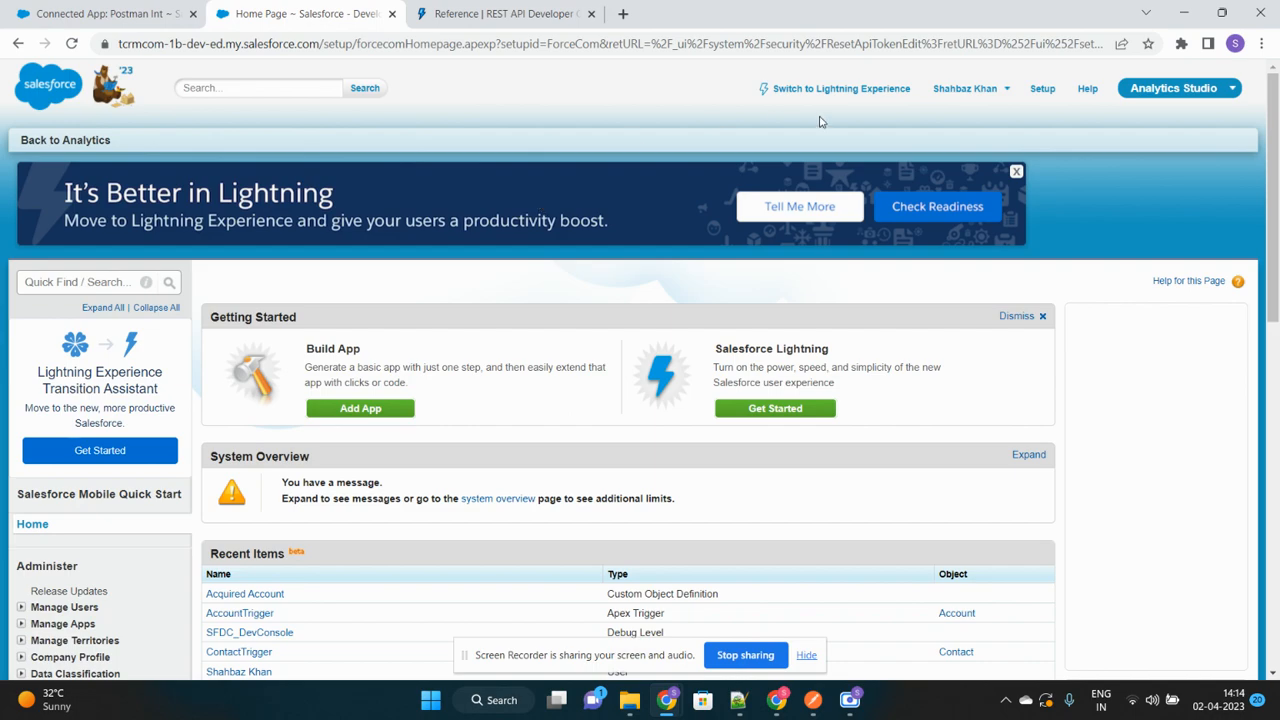
Open My Settings from the user name menu.
left_click(975, 95)
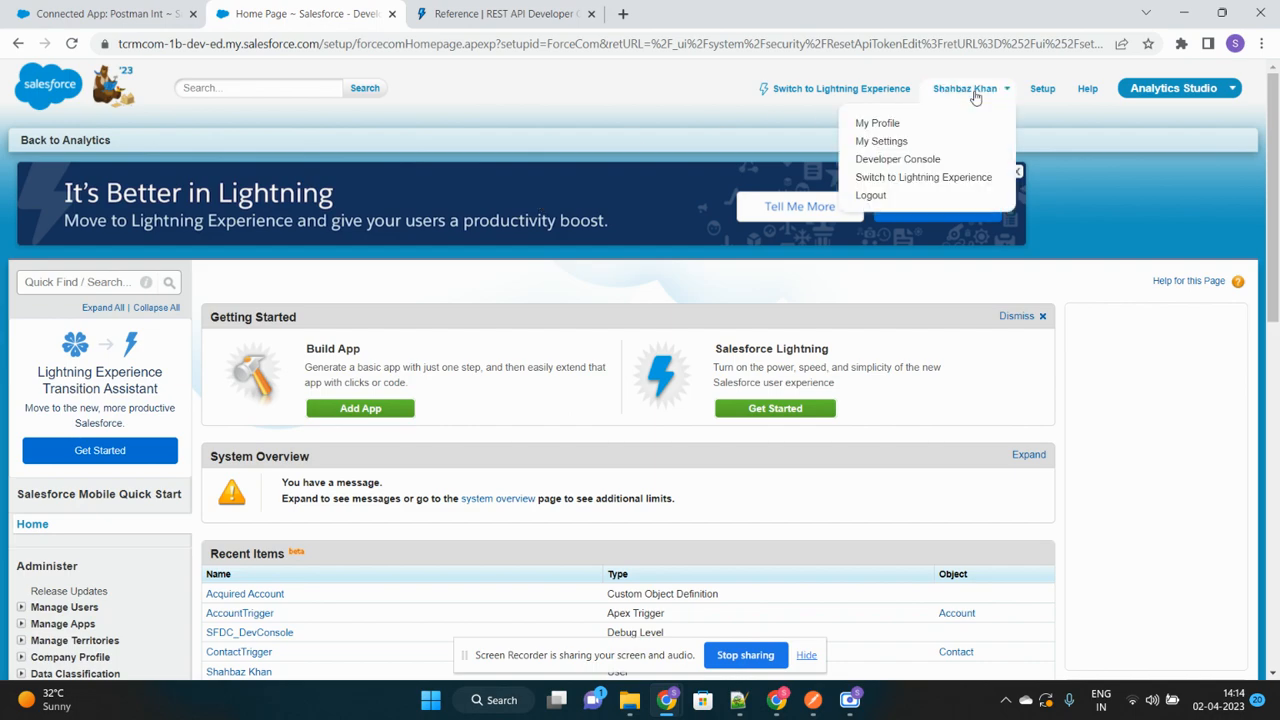
left_click(883, 143)
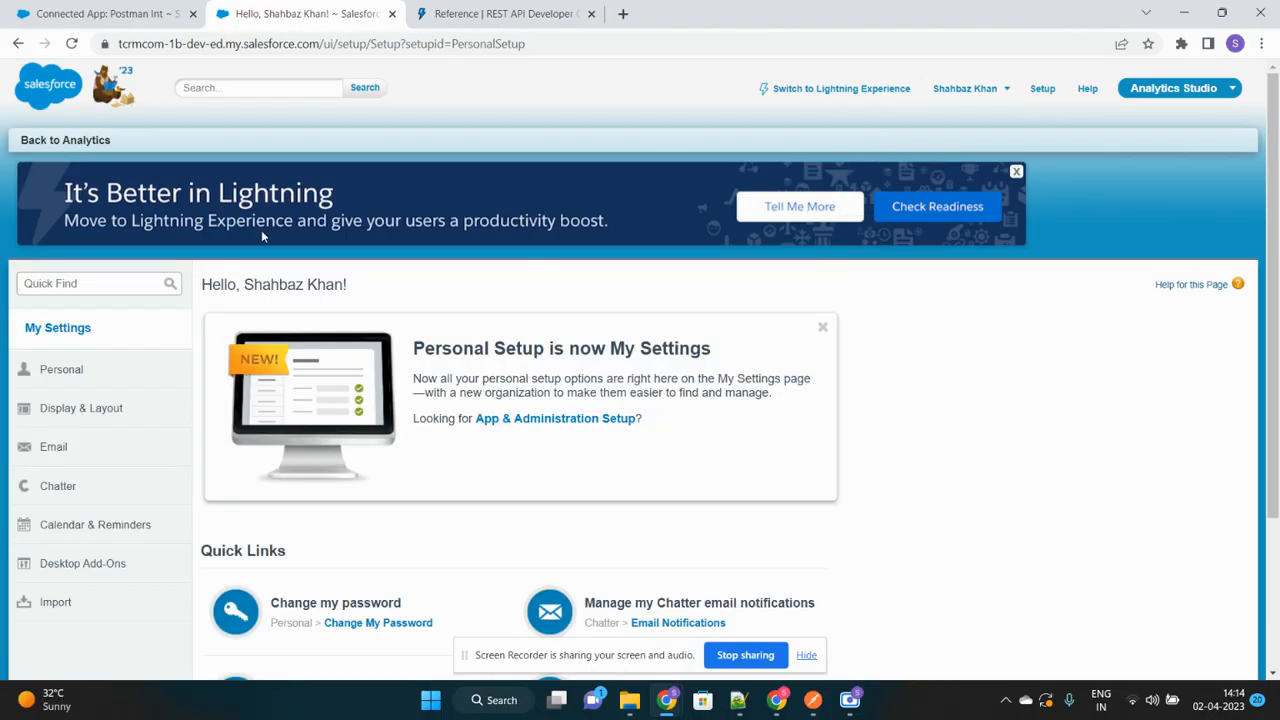
Search 'tok' to reach Reset My Security Token, then switch over to Postman.
left_click(103, 281)
type("tok")
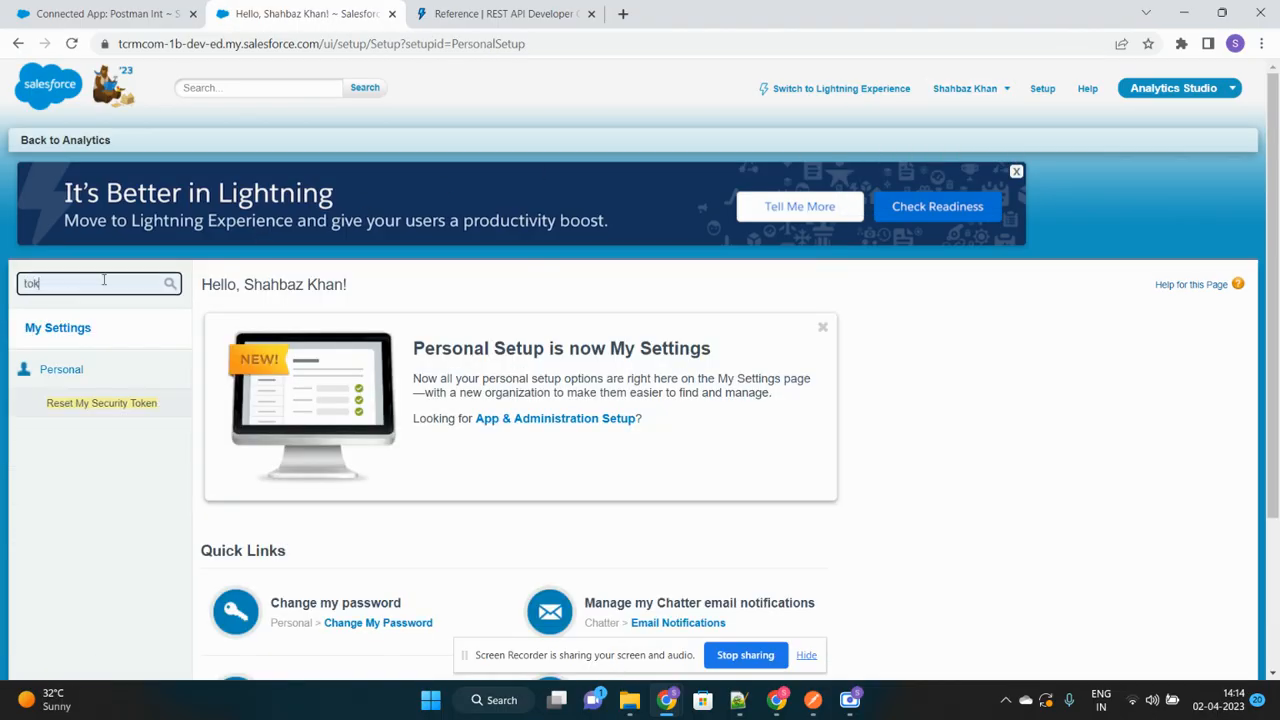
left_click(90, 406)
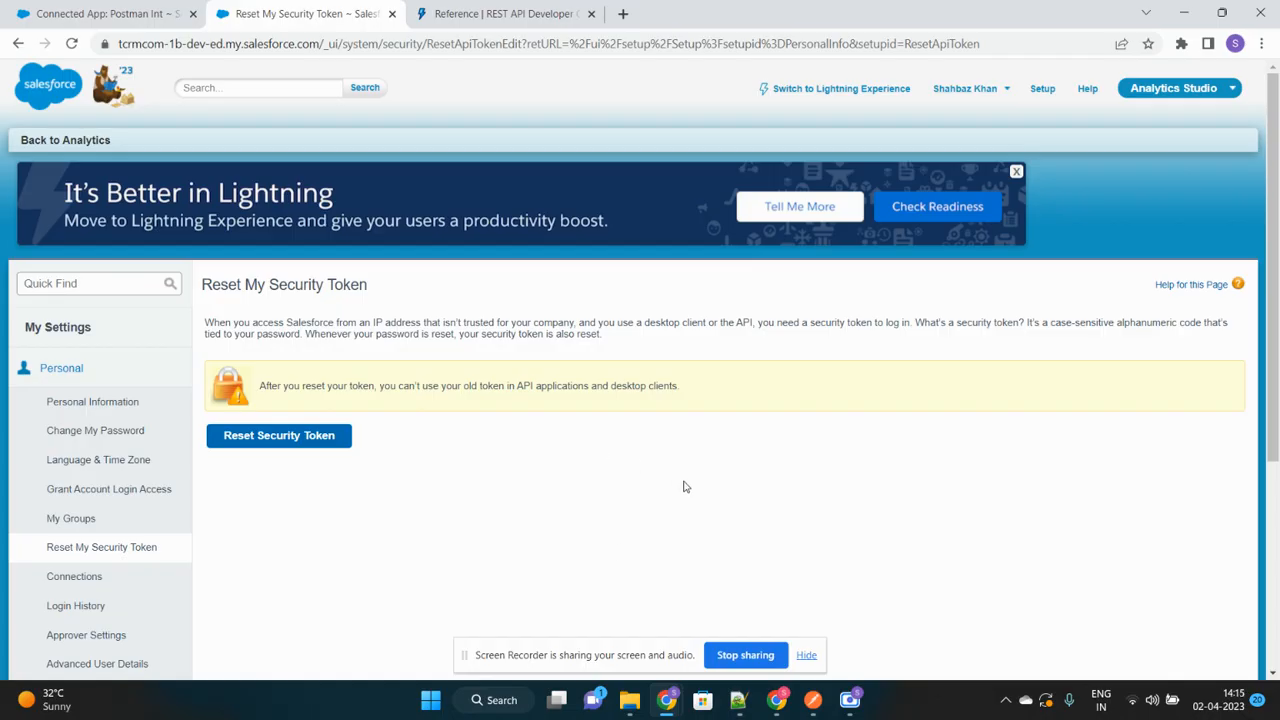
left_click(813, 702)
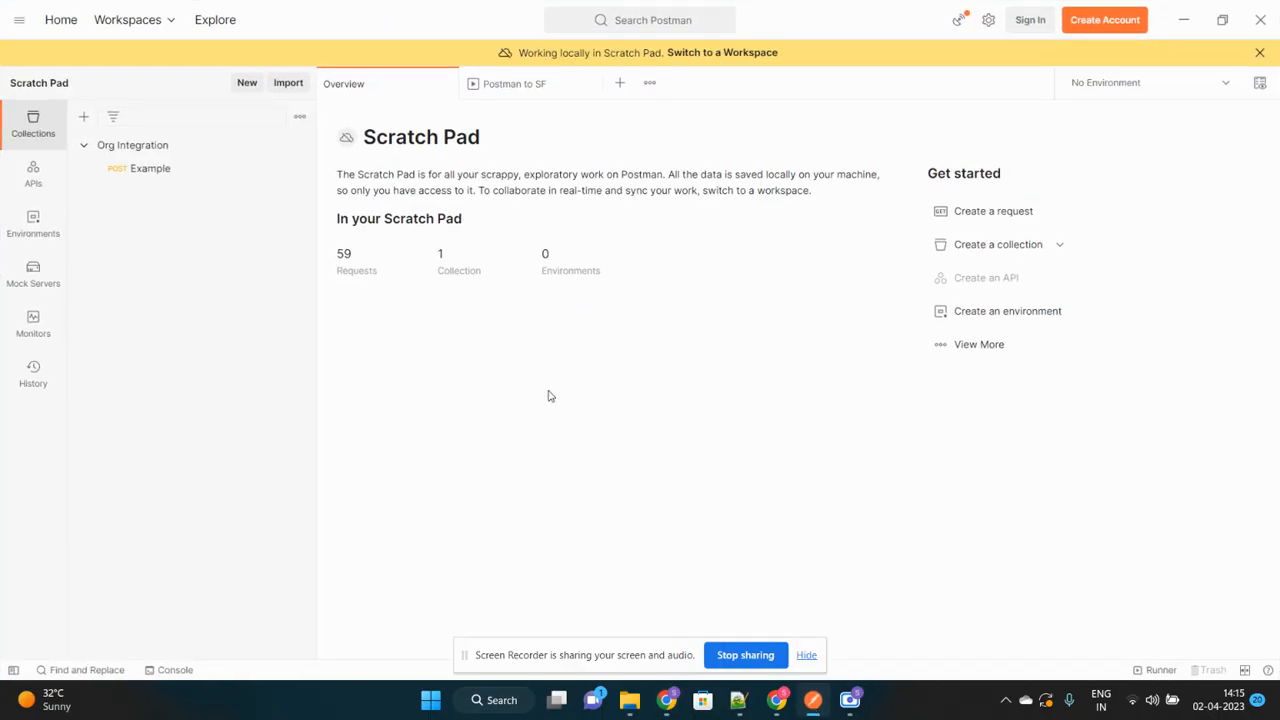
Create a new Postman collection named 'Postman to SF'.
left_click(246, 88)
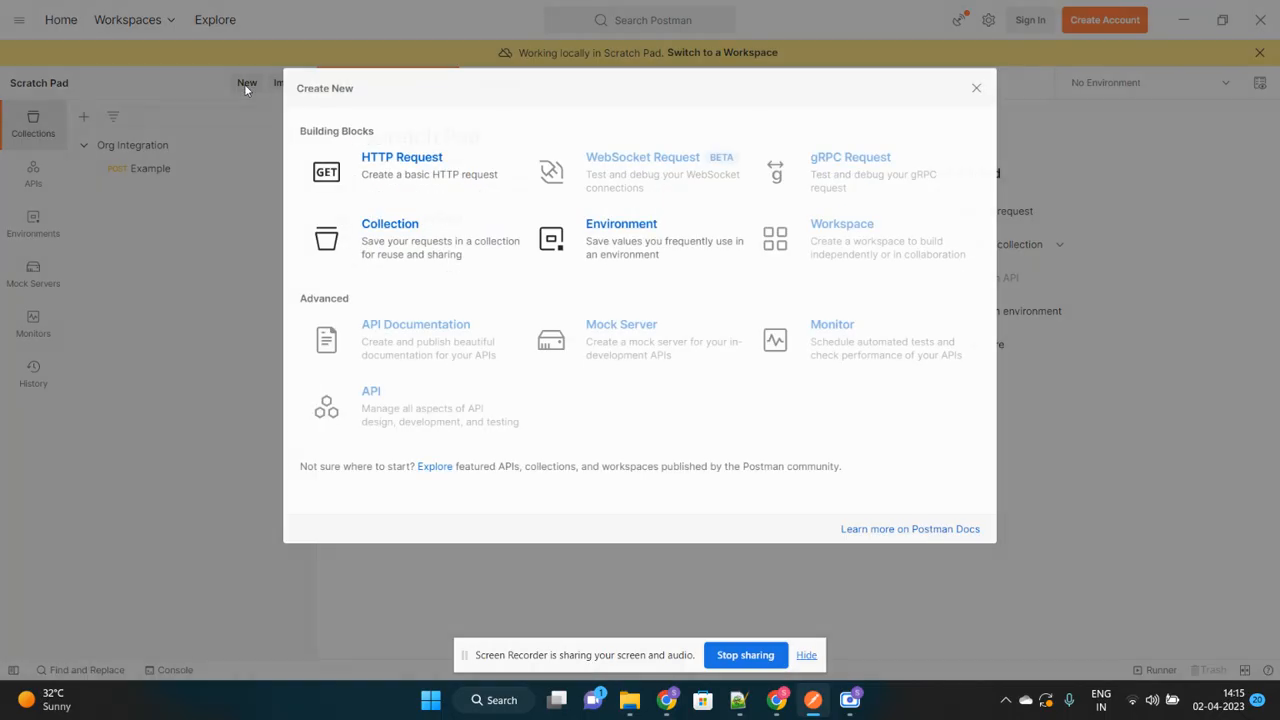
left_click(400, 232)
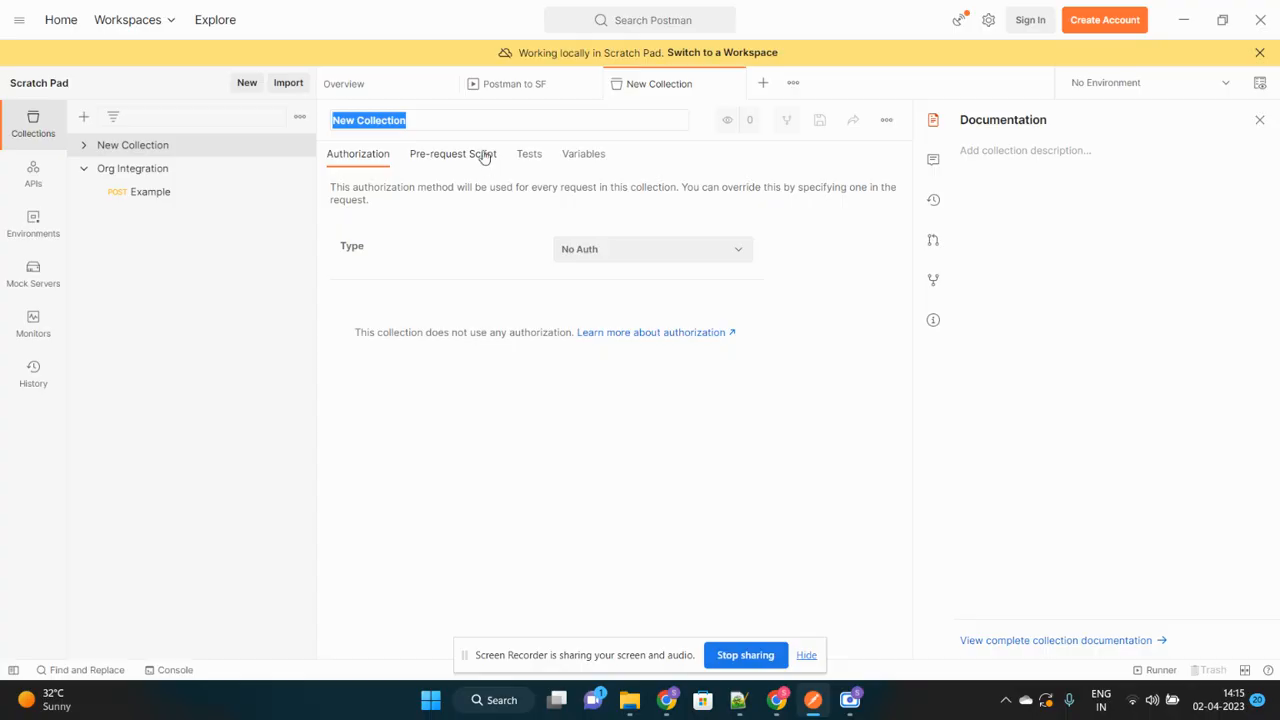
type("Postman")
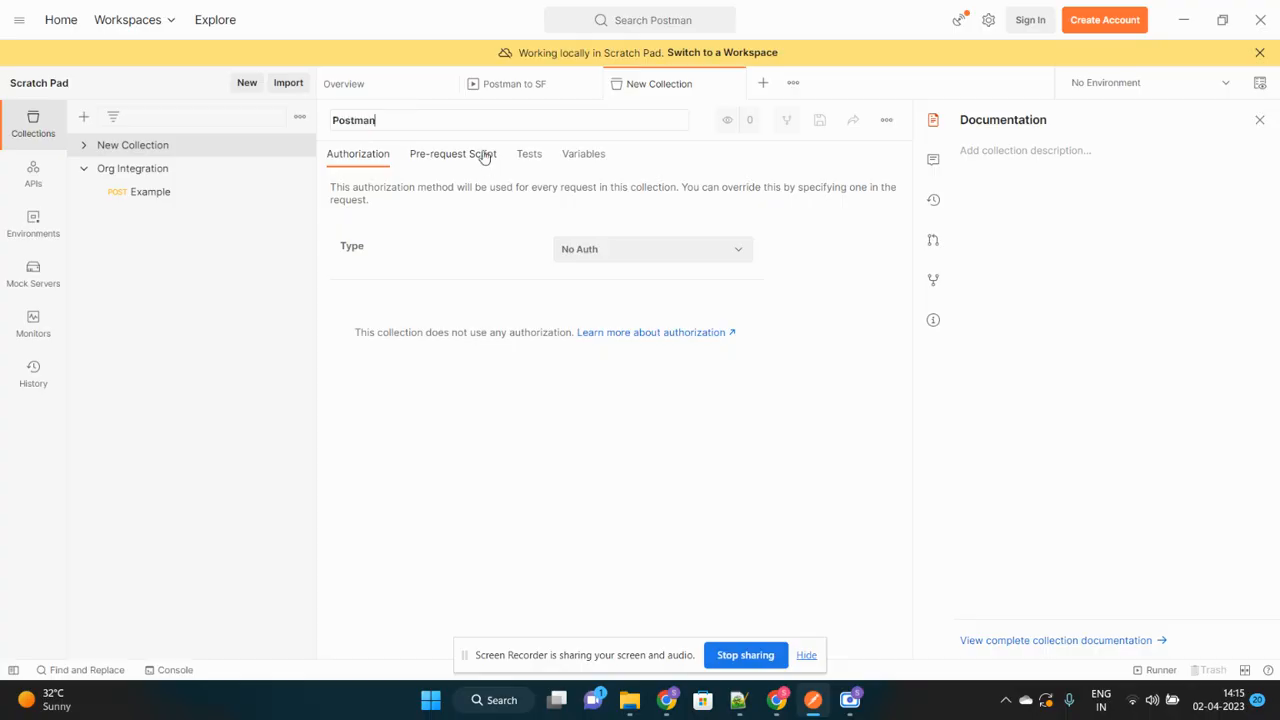
type(" to SF")
left_click(634, 250)
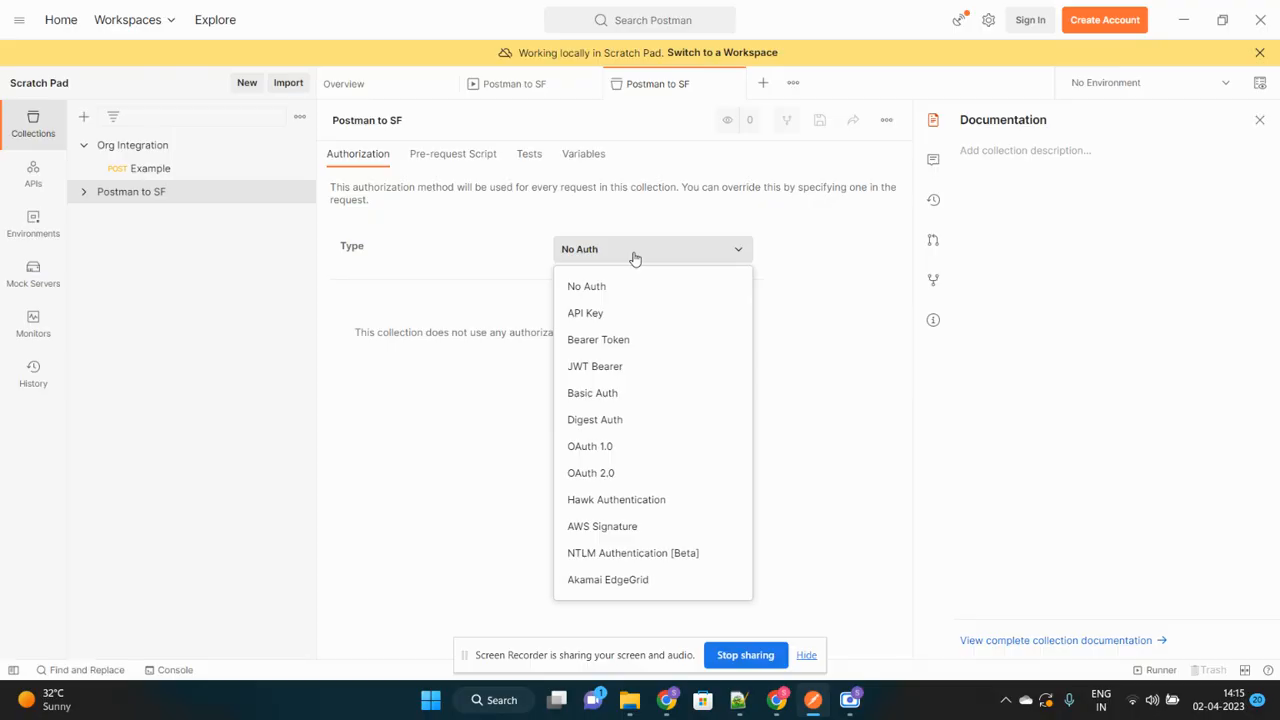
Set the collection's authorization to OAuth 2.0 and scroll to the Configure New Token fields.
left_click(578, 478)
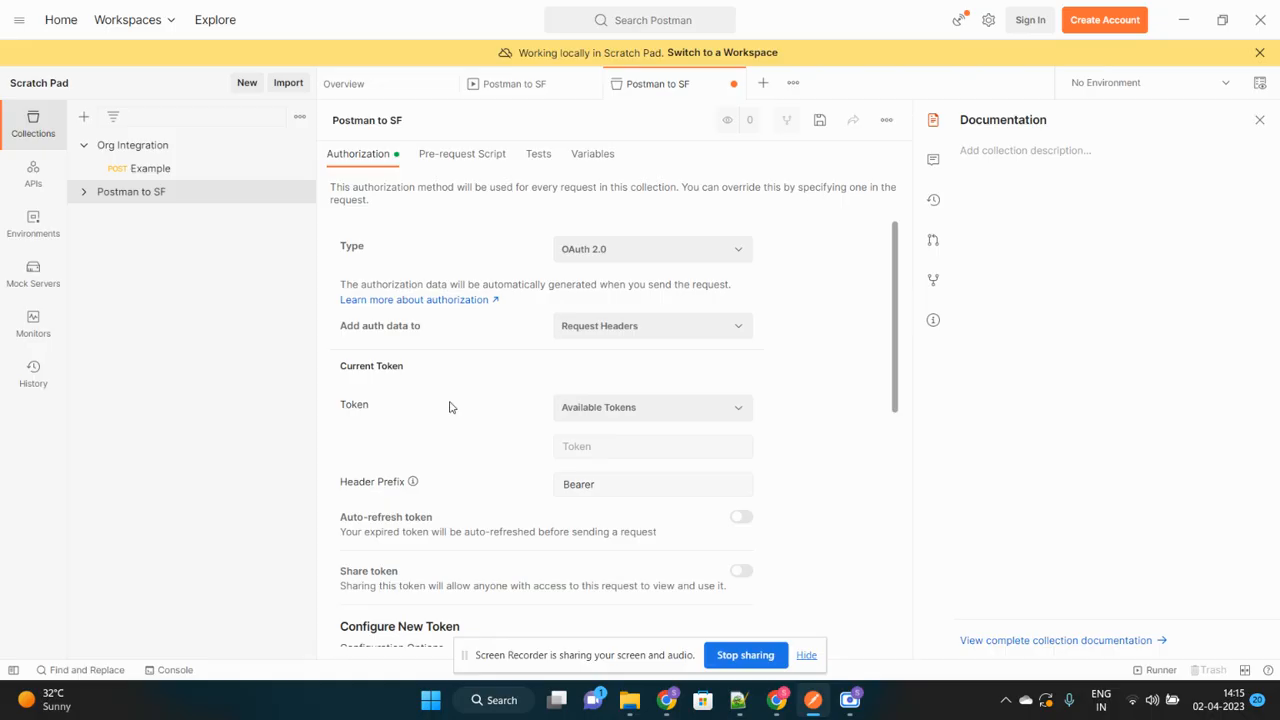
scroll(450, 407, "down", 1)
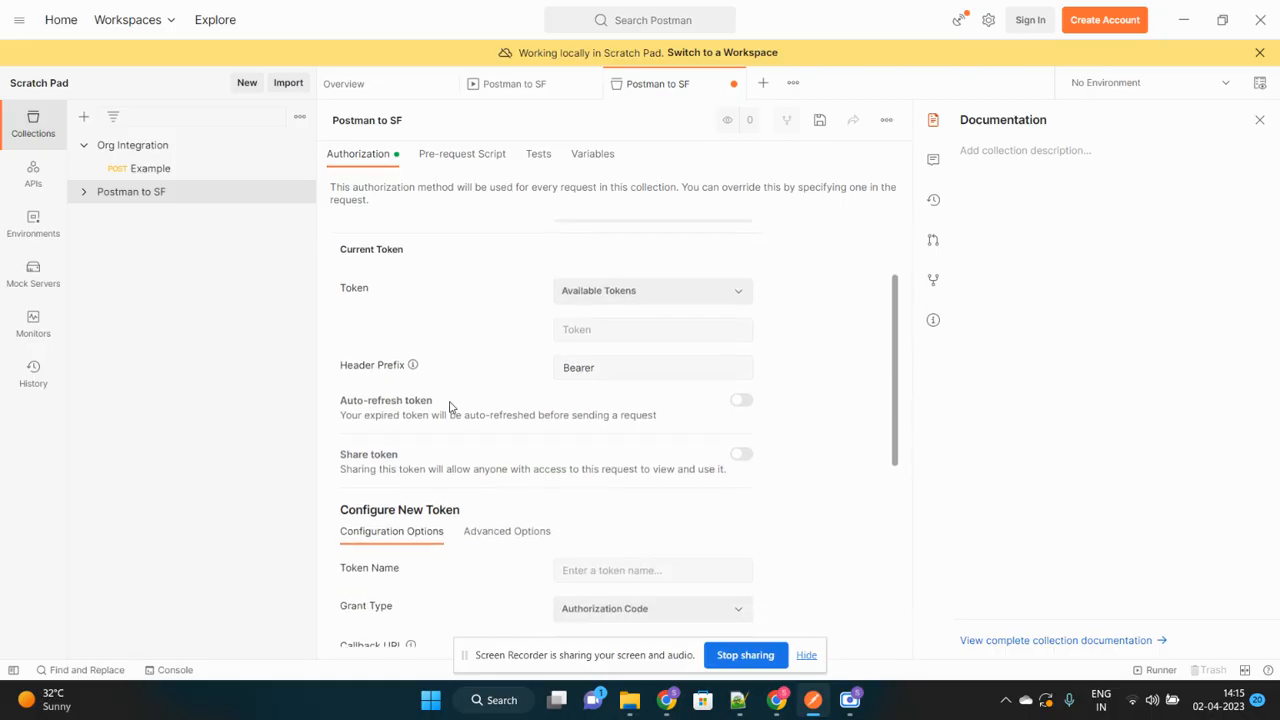
scroll(450, 407, "up", 1)
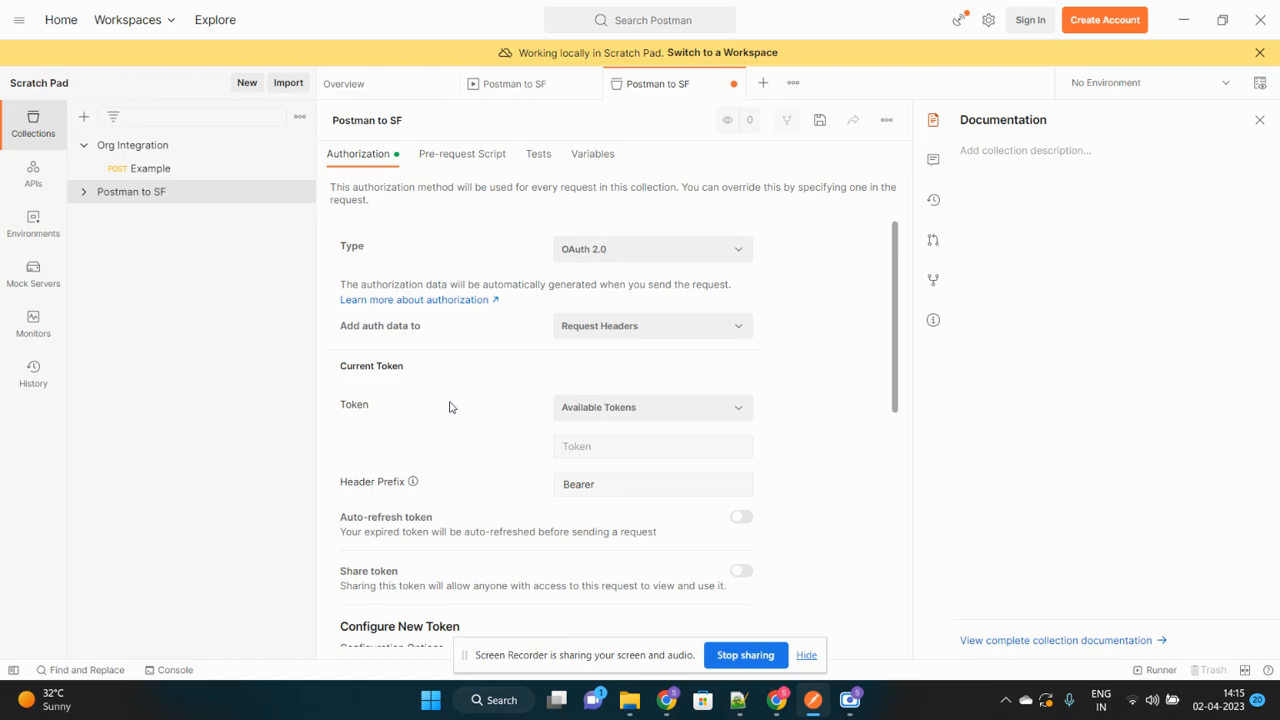
scroll(450, 407, "down", 1)
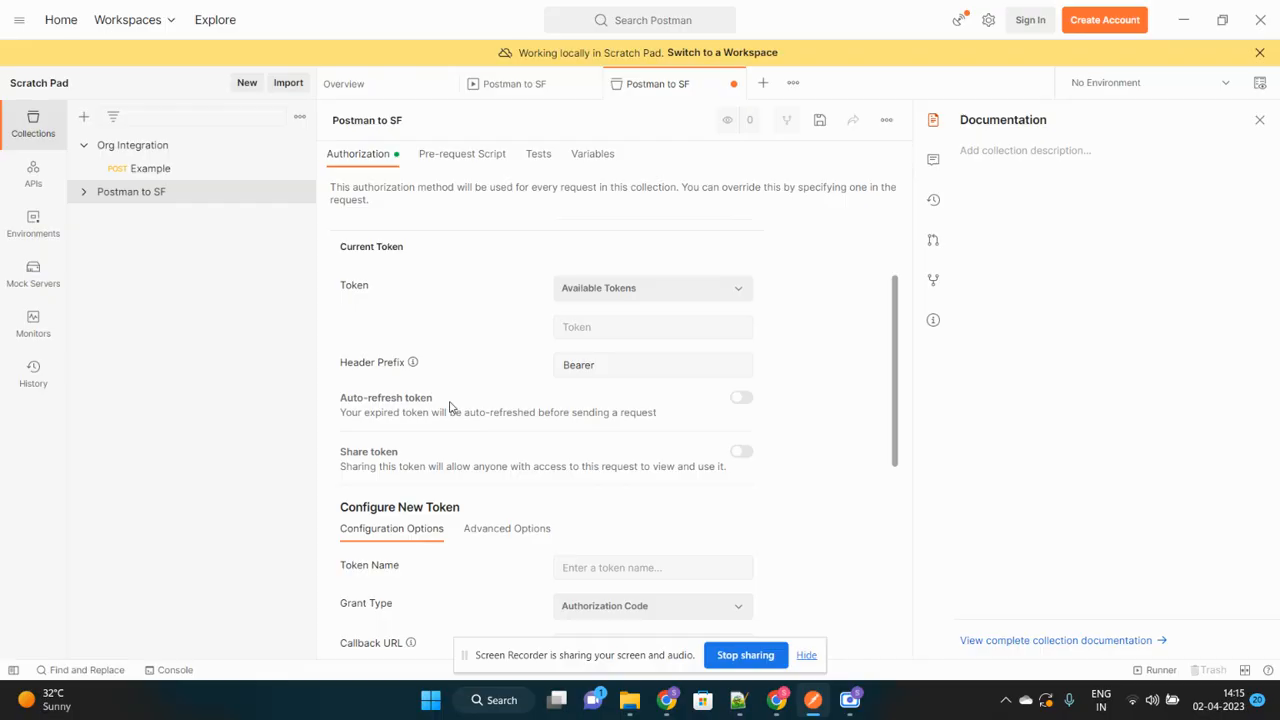
scroll(450, 407, "down", 2)
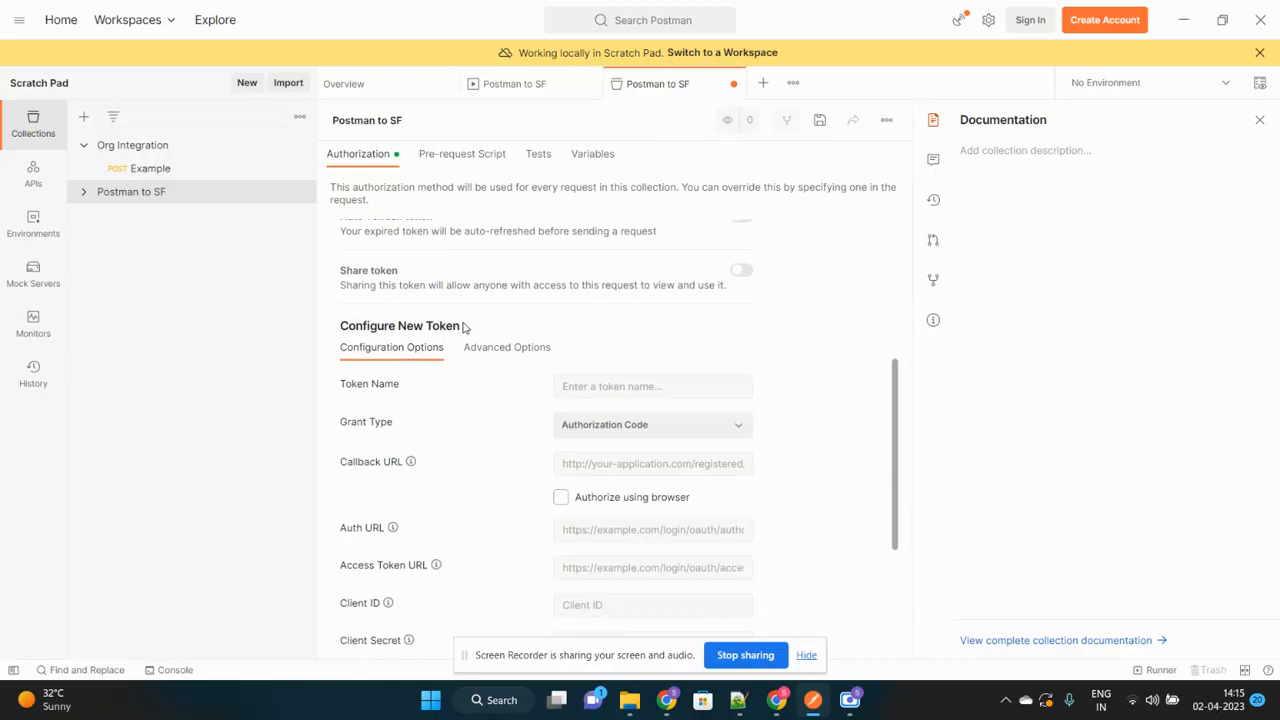
left_click_drag(462, 326, 340, 333)
left_click(340, 333)
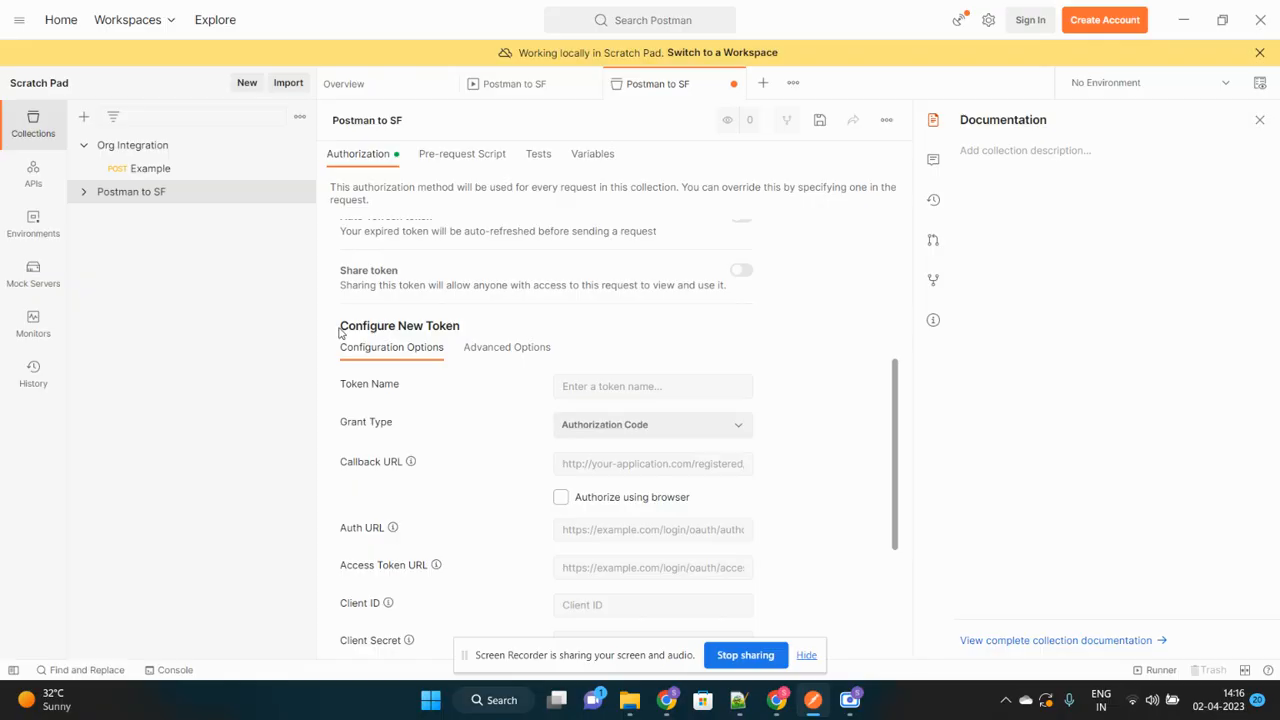
Choose the Password Credentials grant type and name the new token 'SF Token'.
left_click(640, 426)
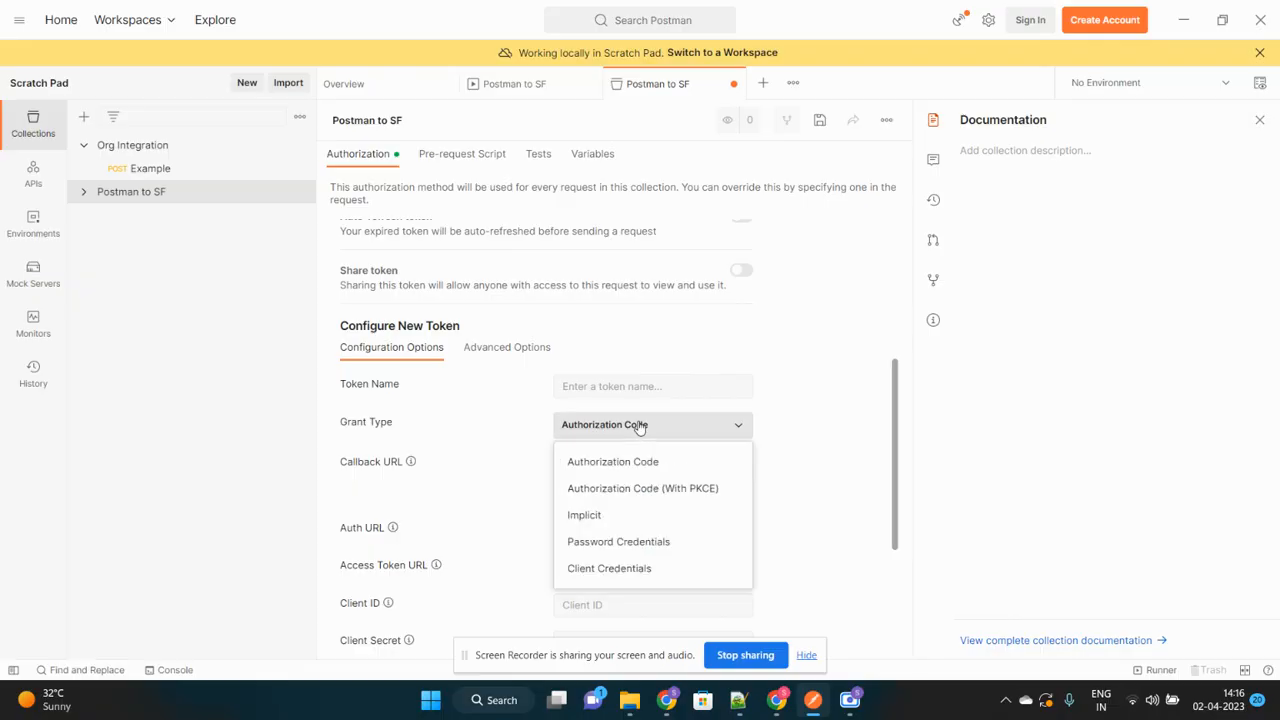
left_click(627, 542)
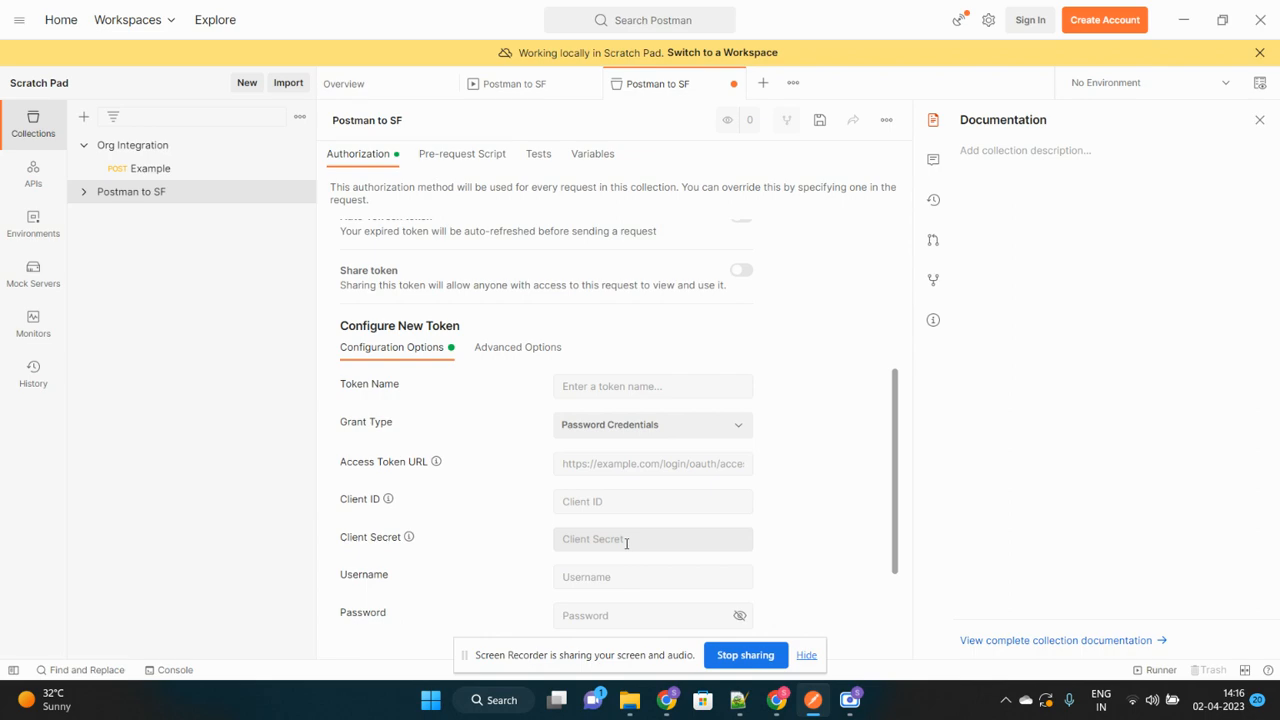
left_click(638, 387)
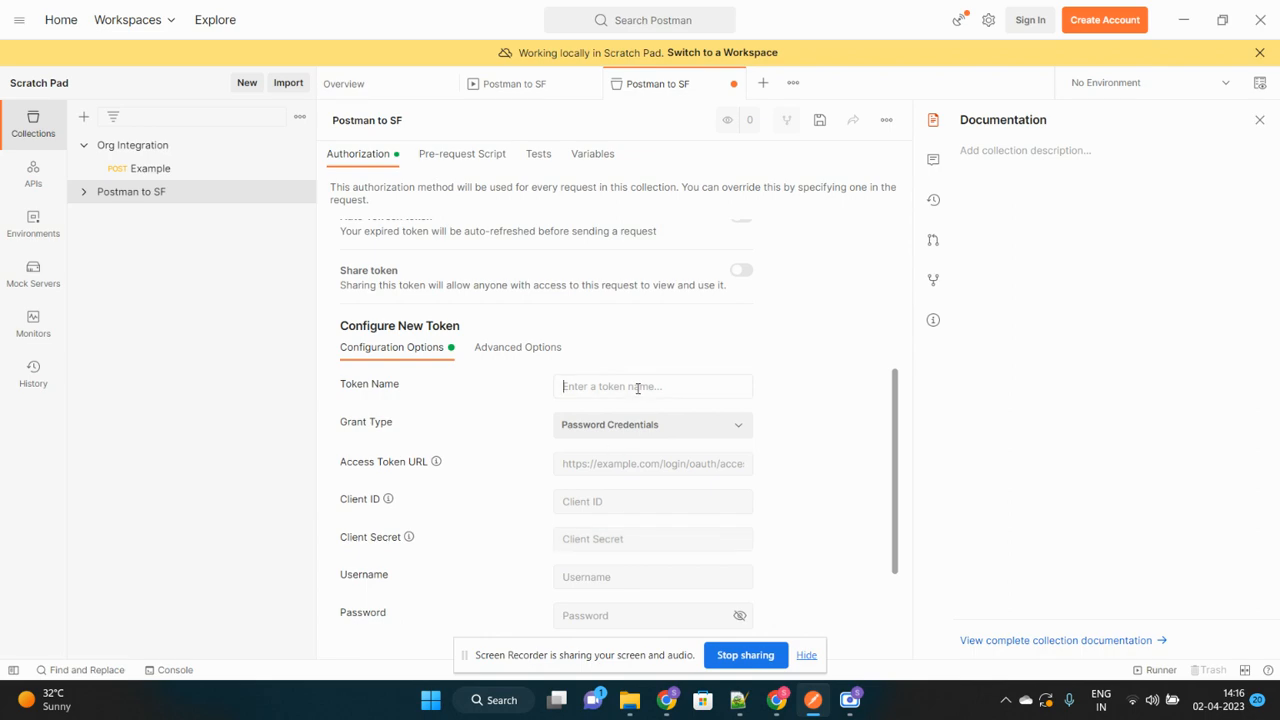
type("SF Token")
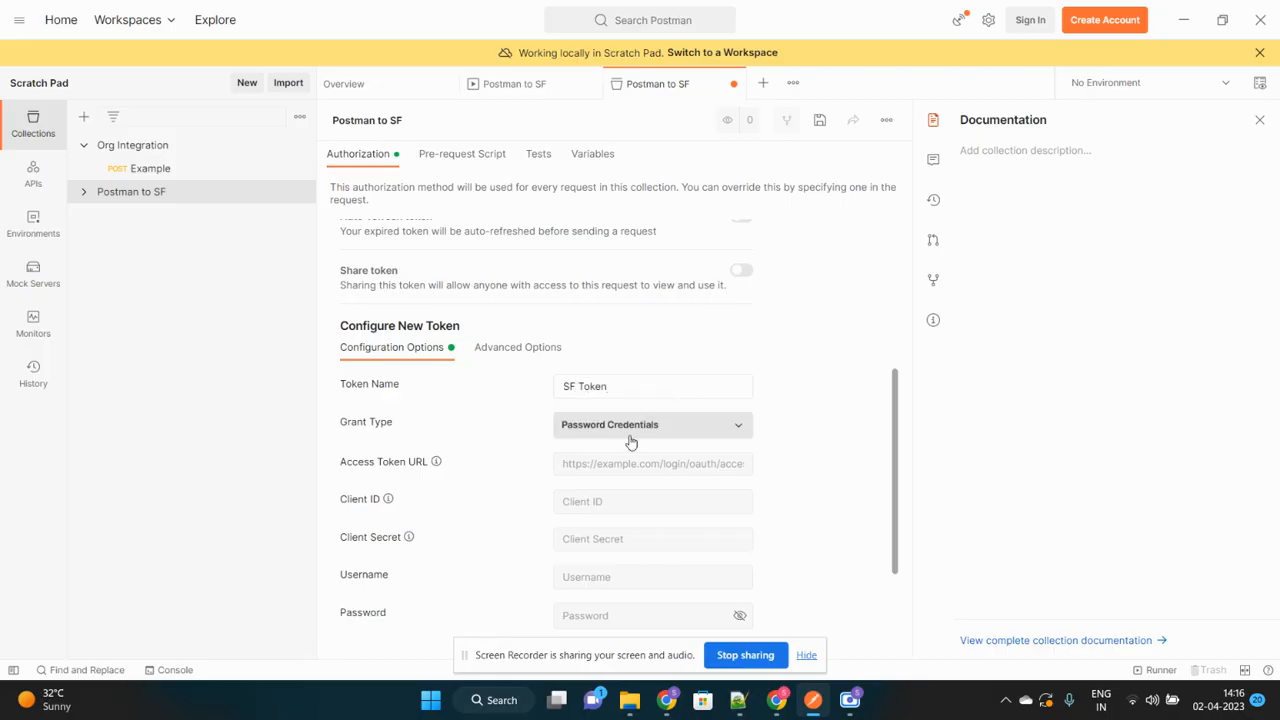
left_click(619, 466)
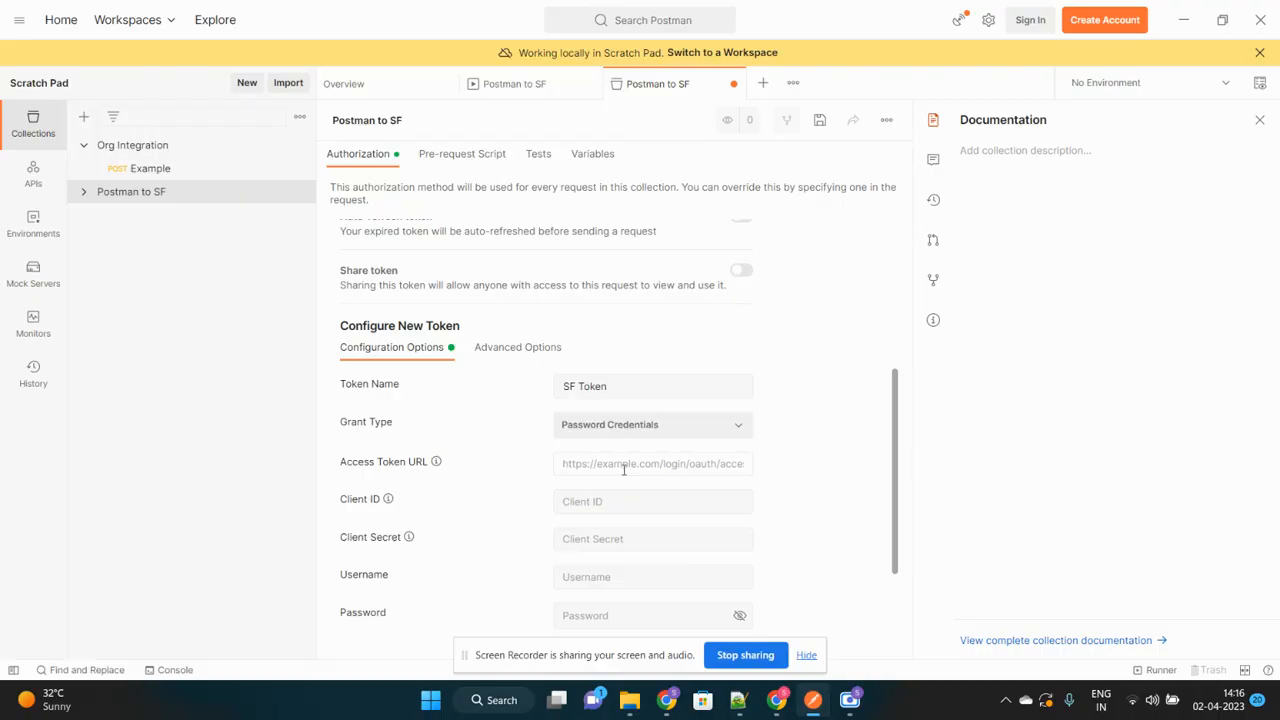
Copy the login.salesforce.com token URL from line 6 of the Notepad++ notes.
key("alt+Tab")
key("alt+Tab")
key("alt+Tab")
key("alt+Tab")
key("alt+Tab")
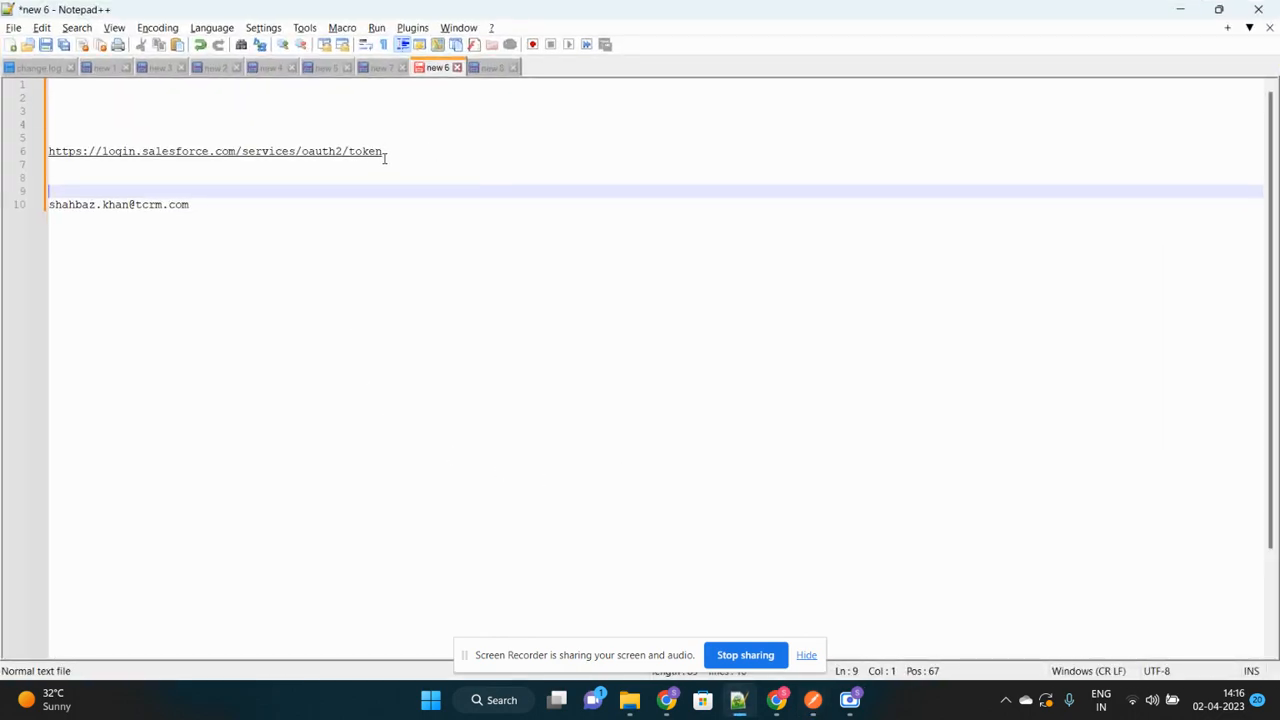
left_click_drag(391, 150, 46, 151)
key("ctrl+c")
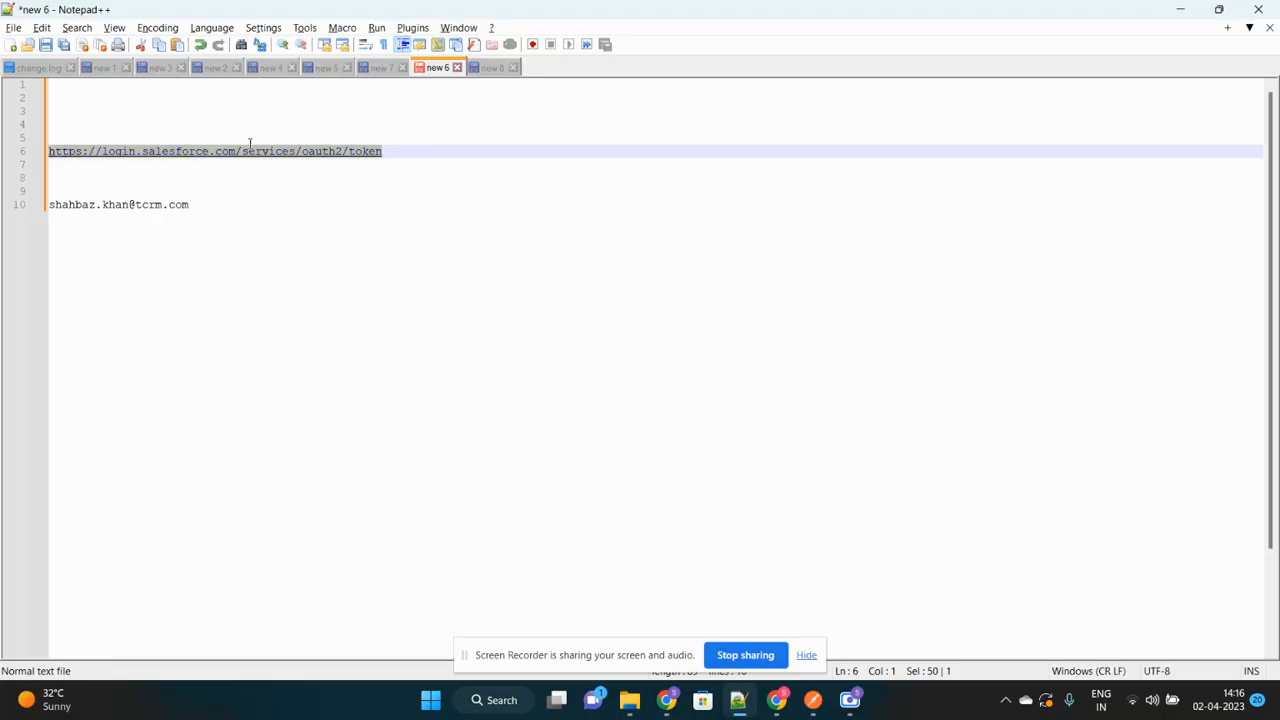
key("alt+Tab")
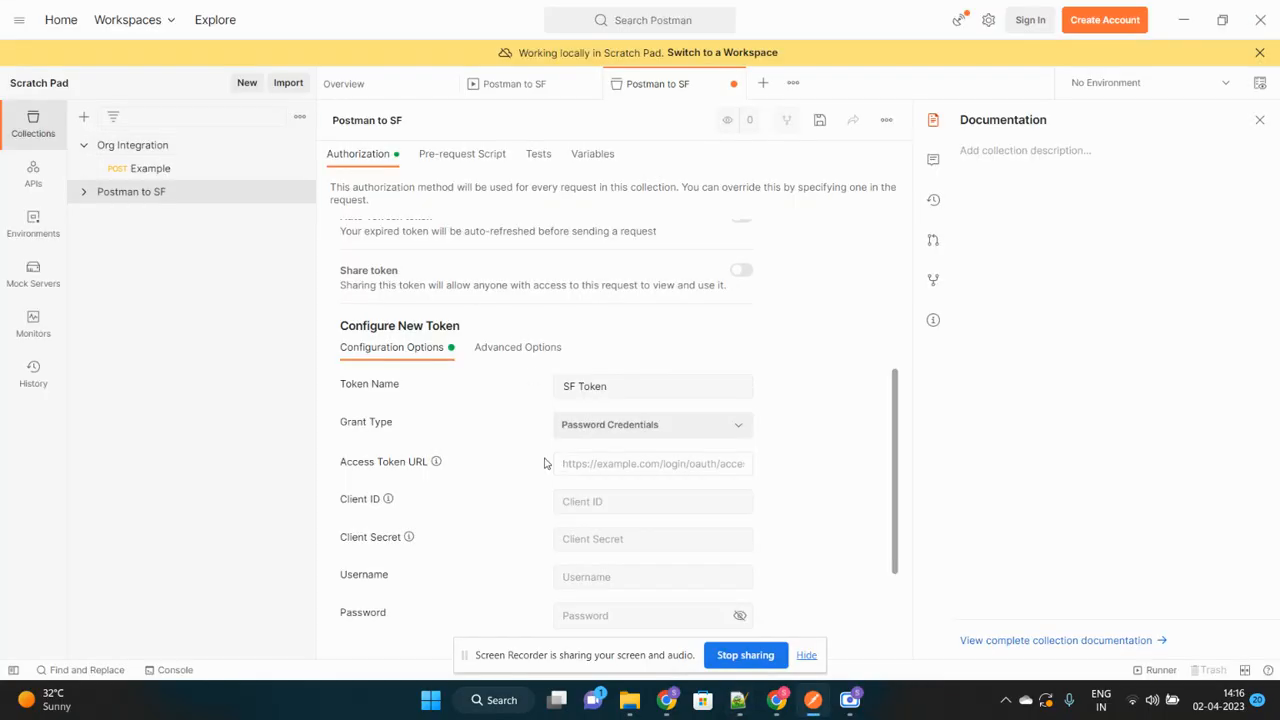
key("ctrl+v")
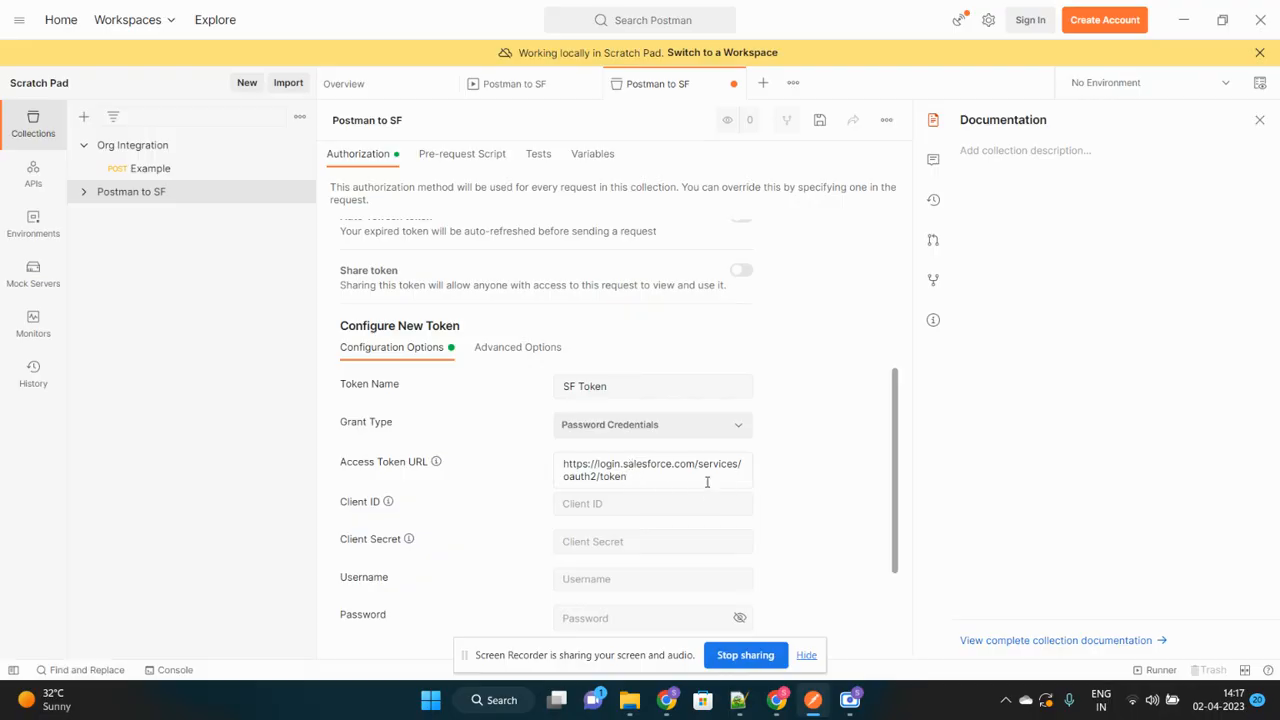
left_click_drag(633, 477, 565, 466)
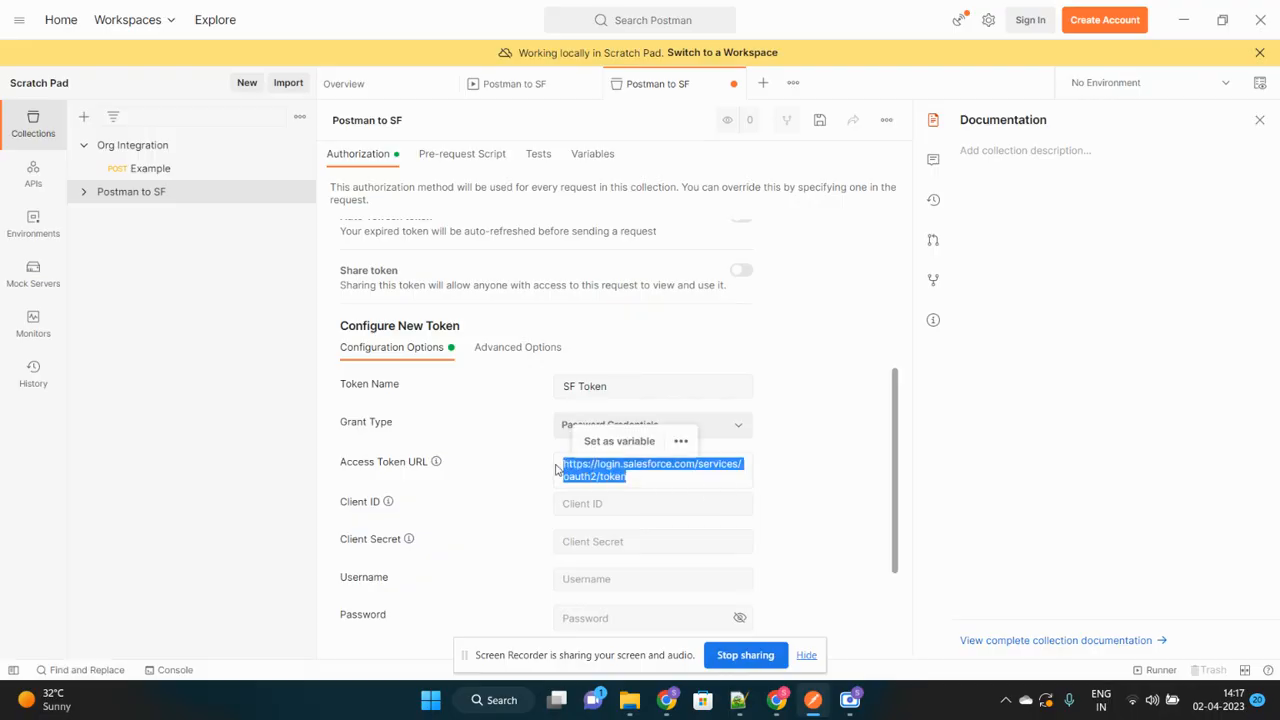
left_click(507, 481)
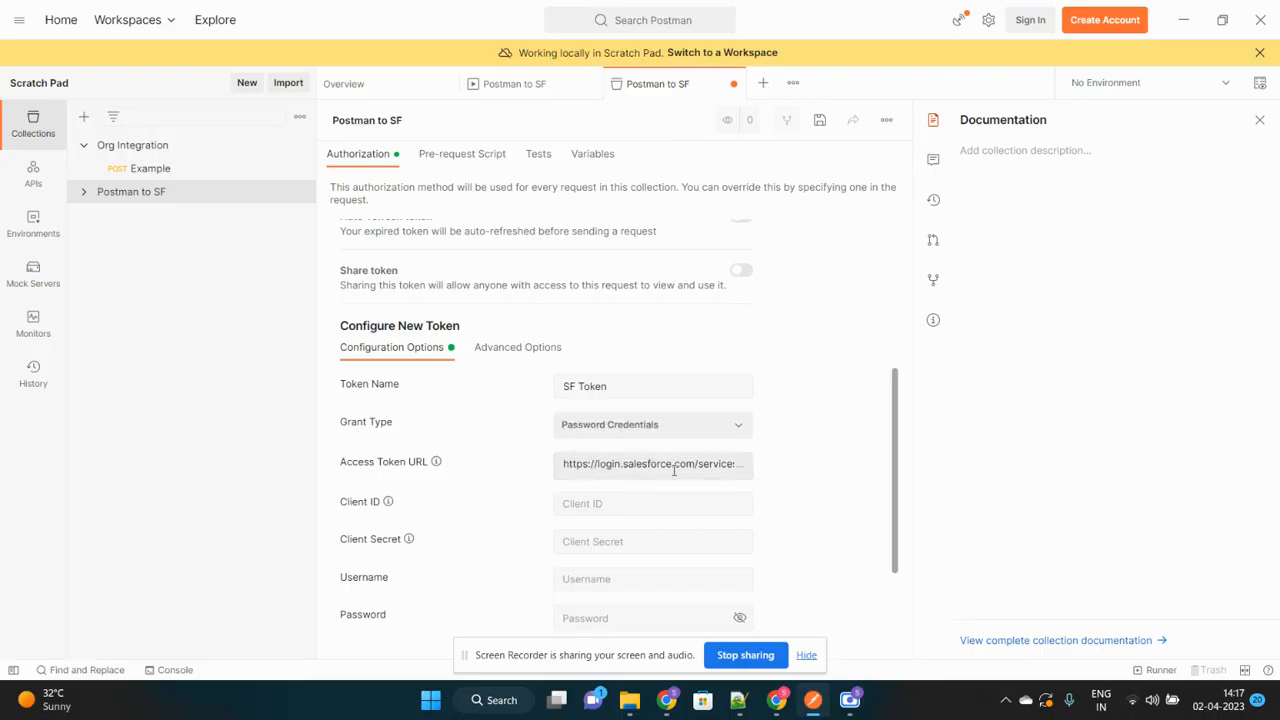
left_click(626, 468)
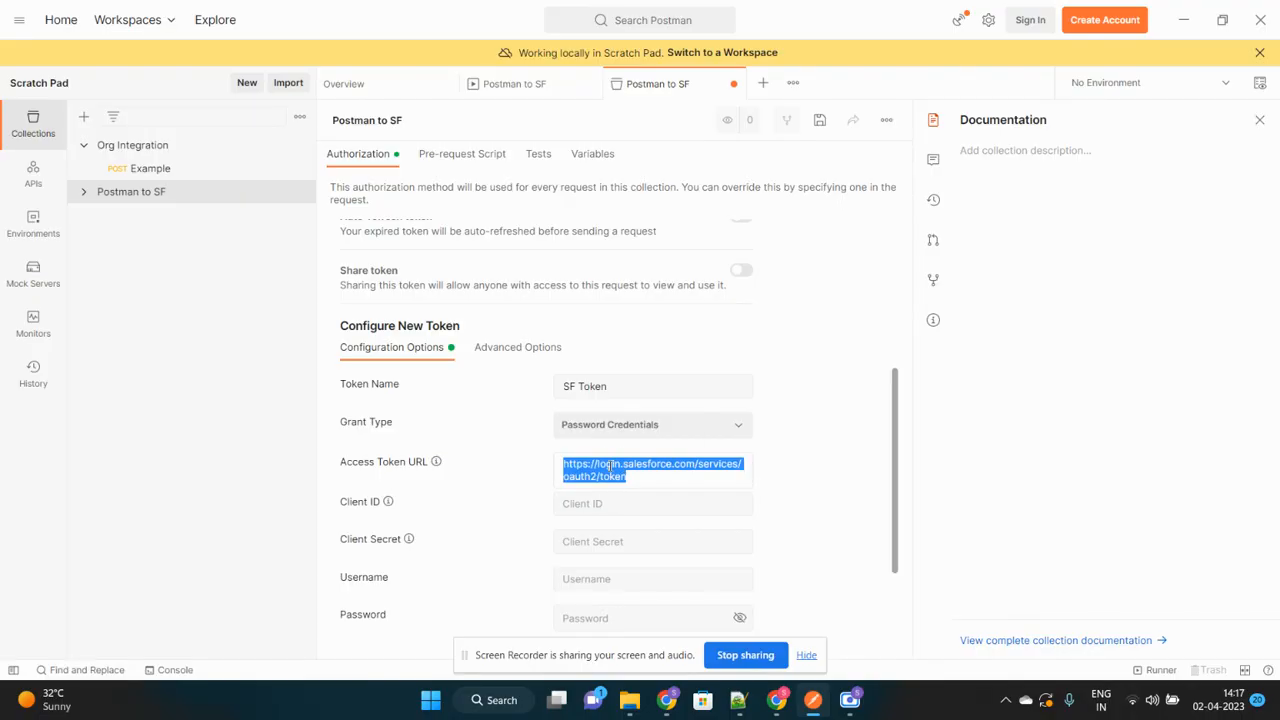
double_click(608, 465)
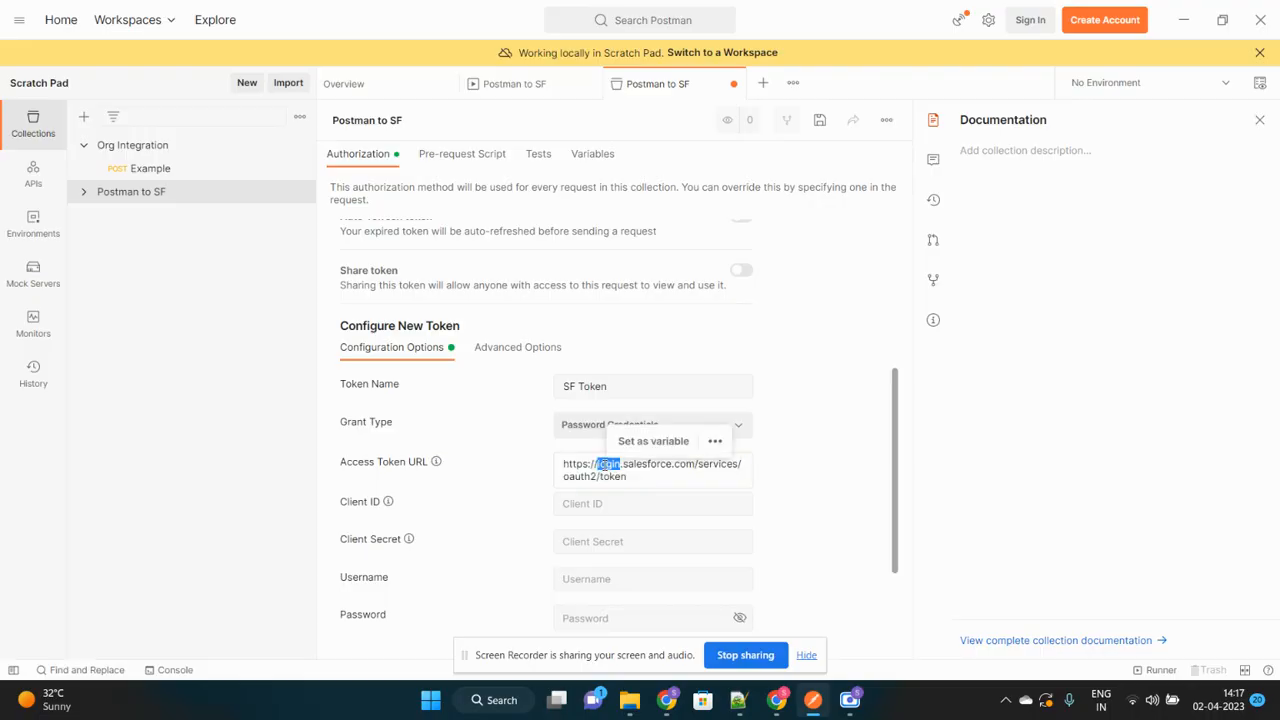
left_click(646, 477)
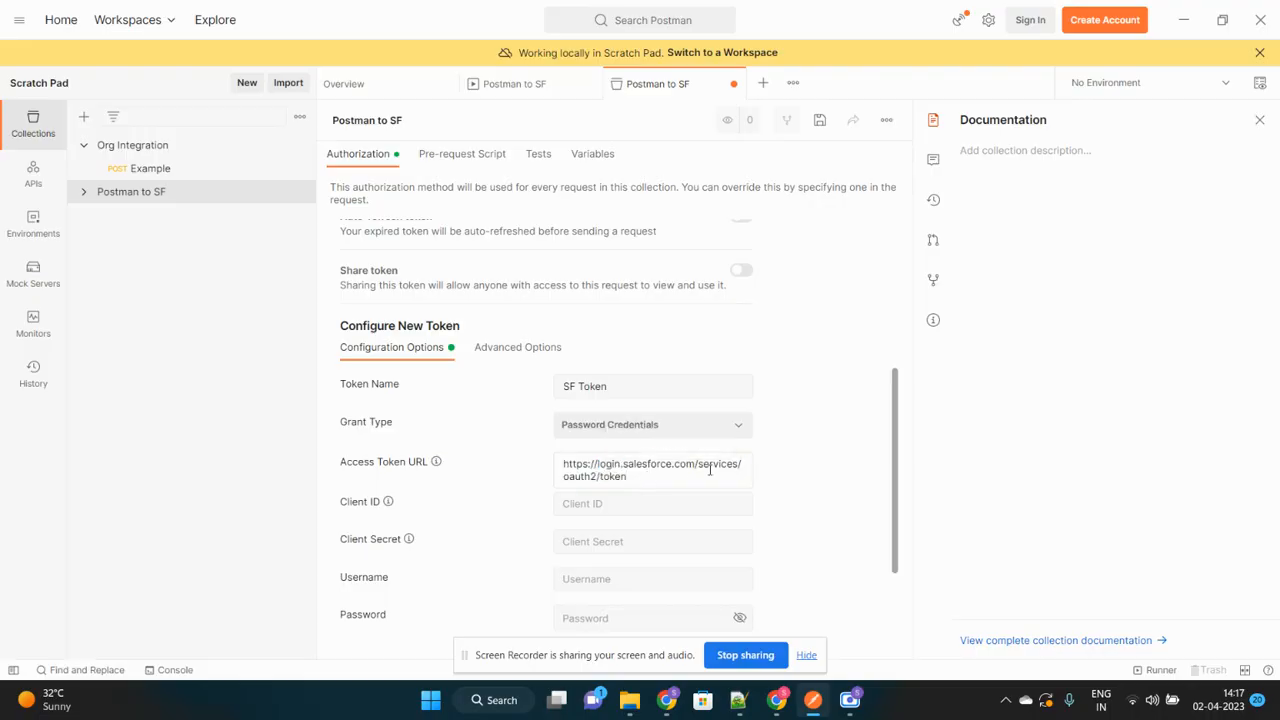
left_click_drag(629, 477, 555, 481)
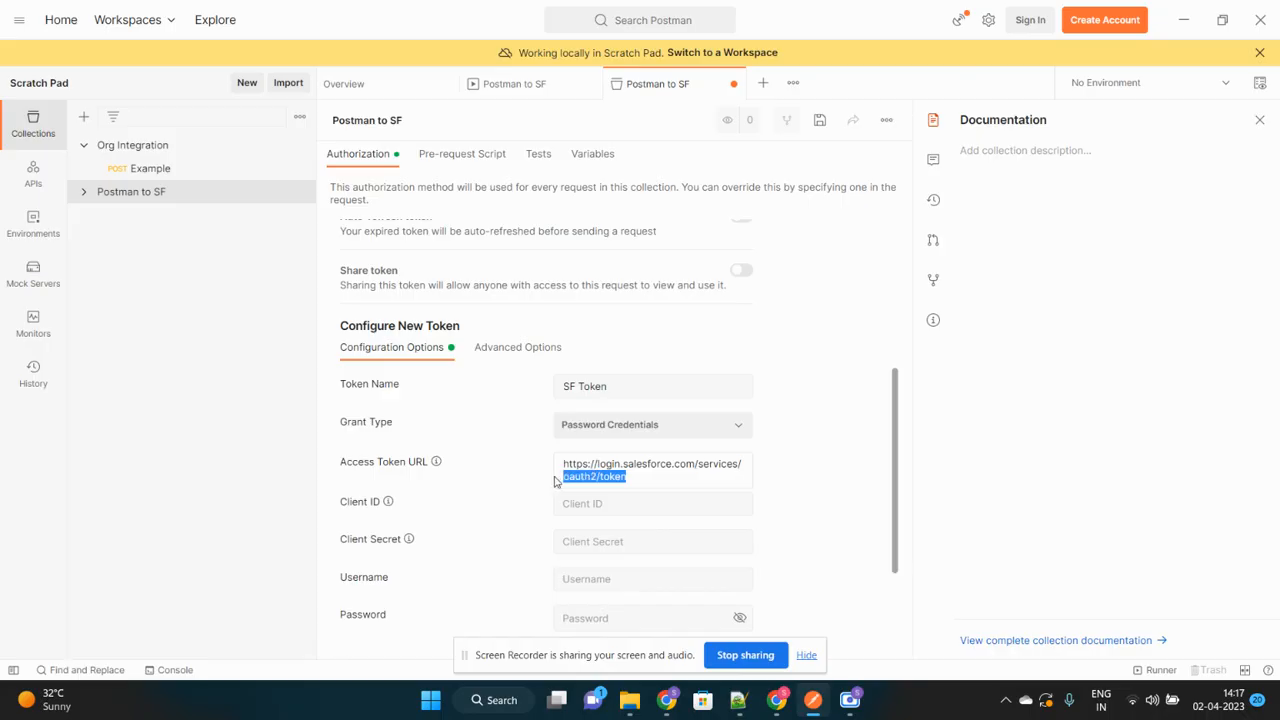
left_click(604, 503)
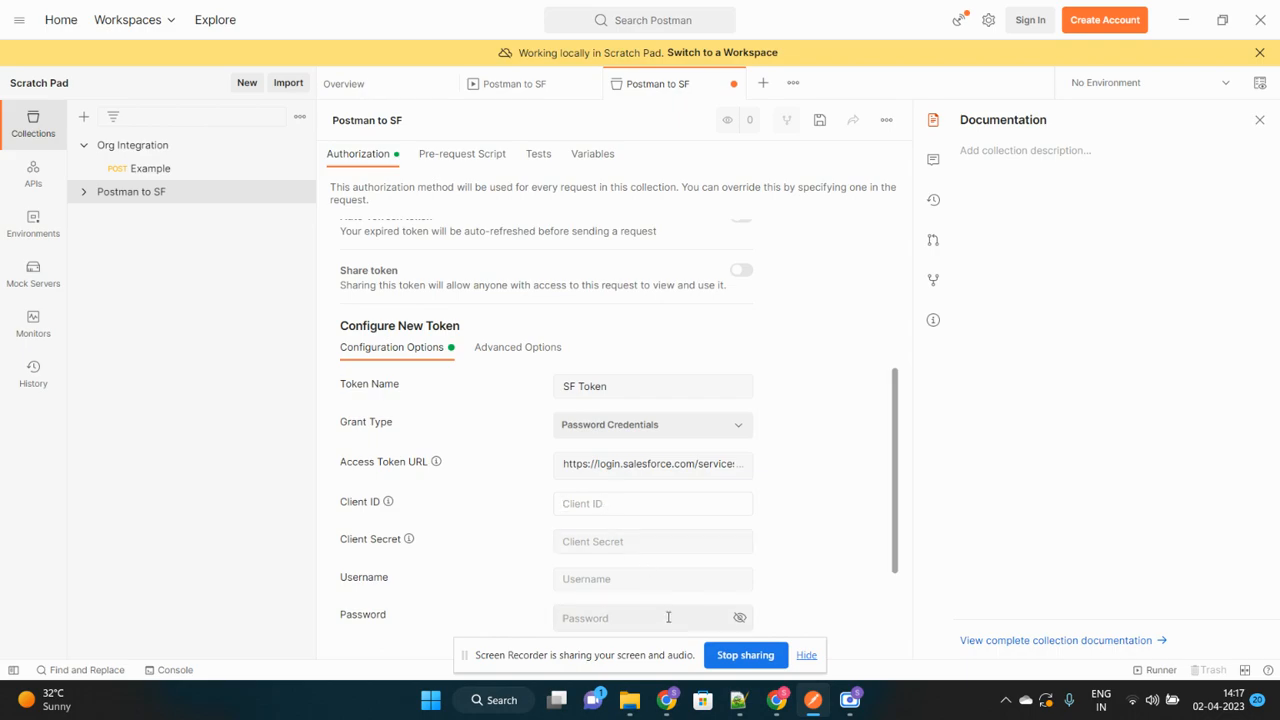
Copy the Consumer Key from the Postman Int connected app page in Salesforce.
mouse_move(670, 703)
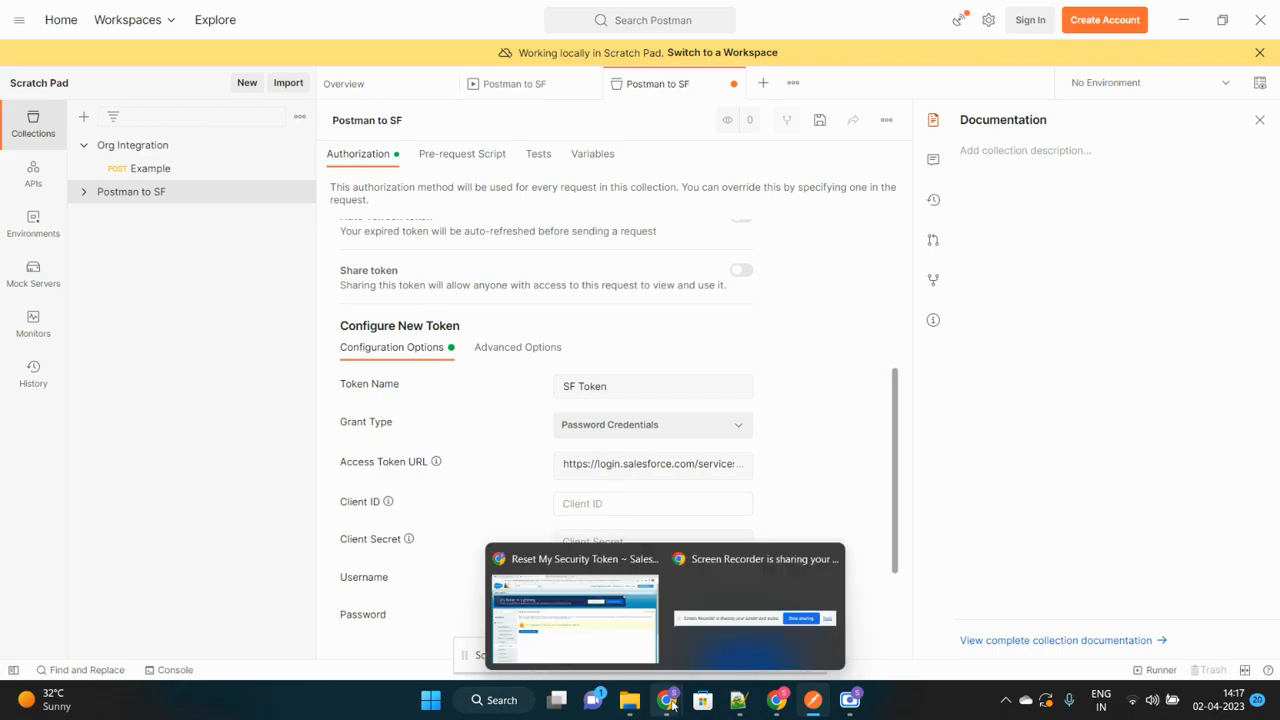
left_click(565, 615)
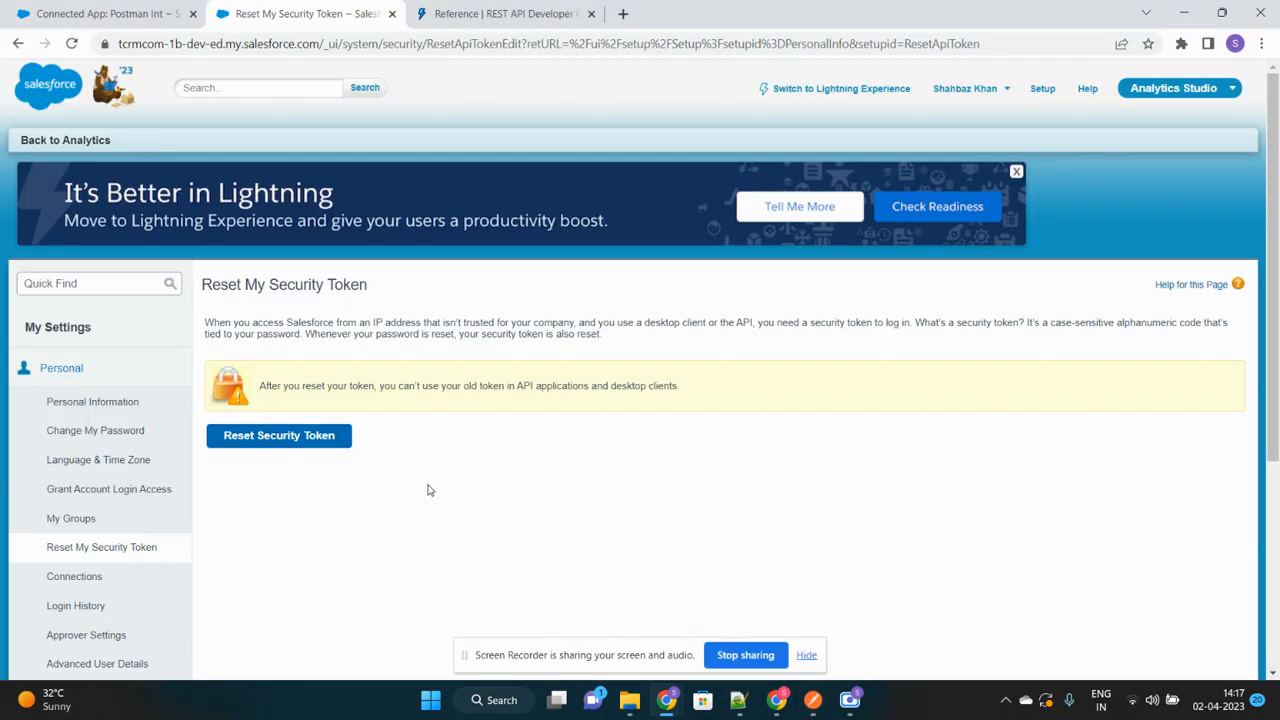
left_click(124, 14)
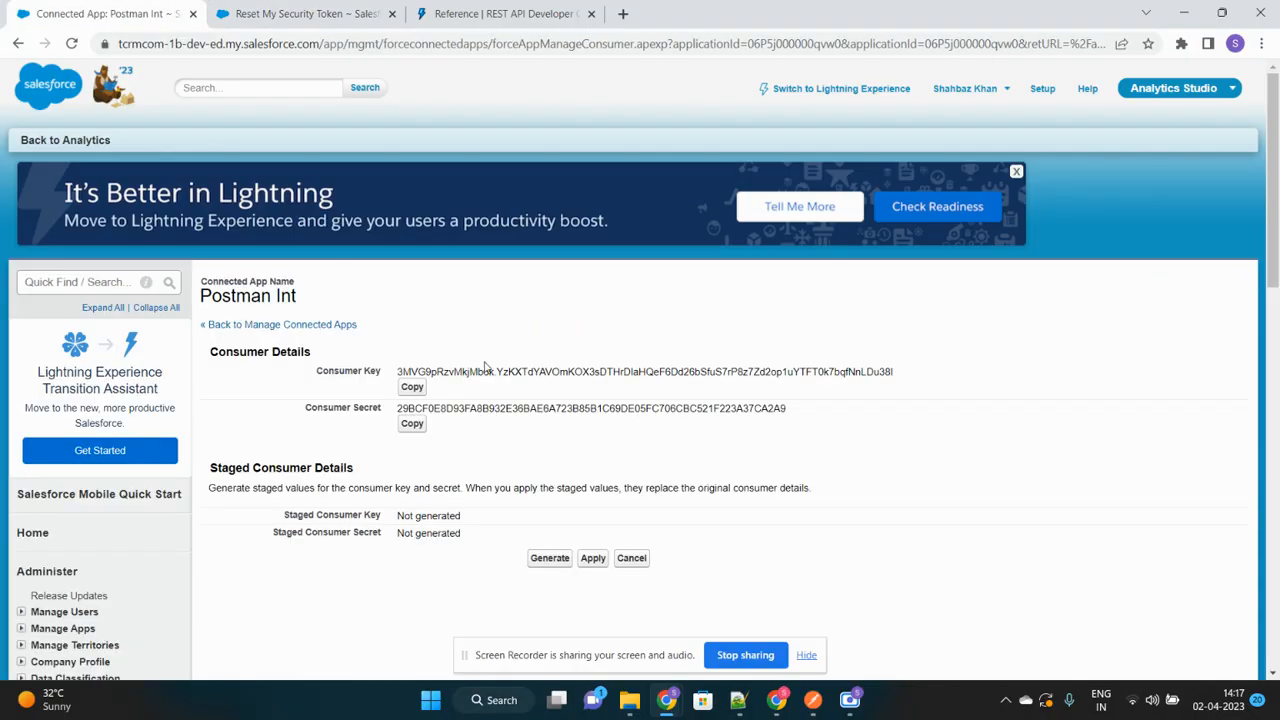
left_click(410, 390)
left_click(816, 708)
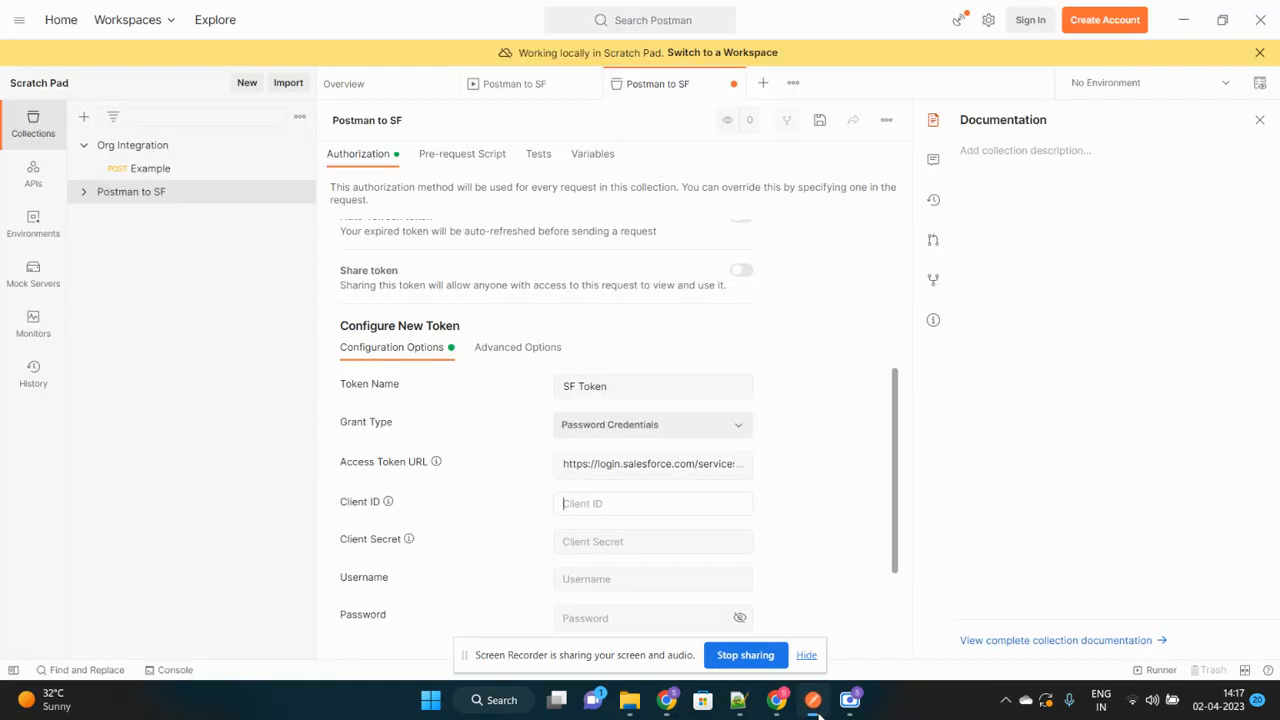
Paste the copied consumer key into the token's Client ID.
left_click(603, 501)
key("ctrl+v")
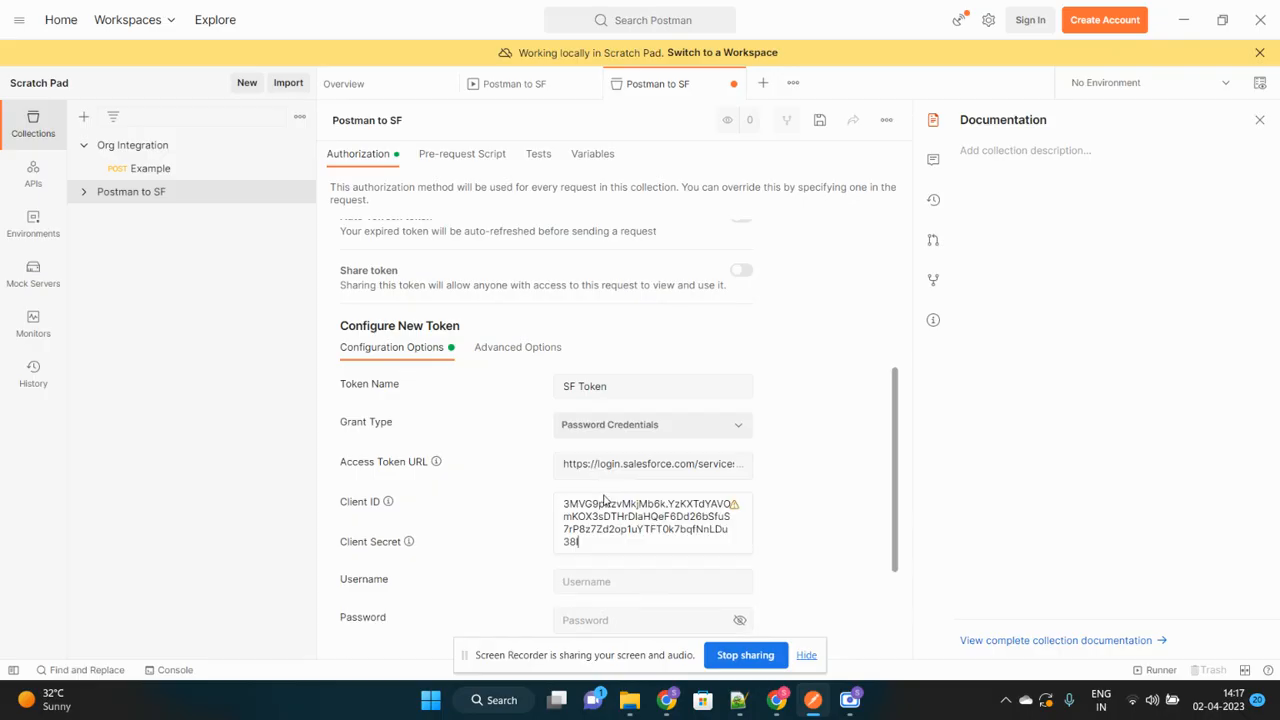
left_click(455, 522)
left_click(590, 550)
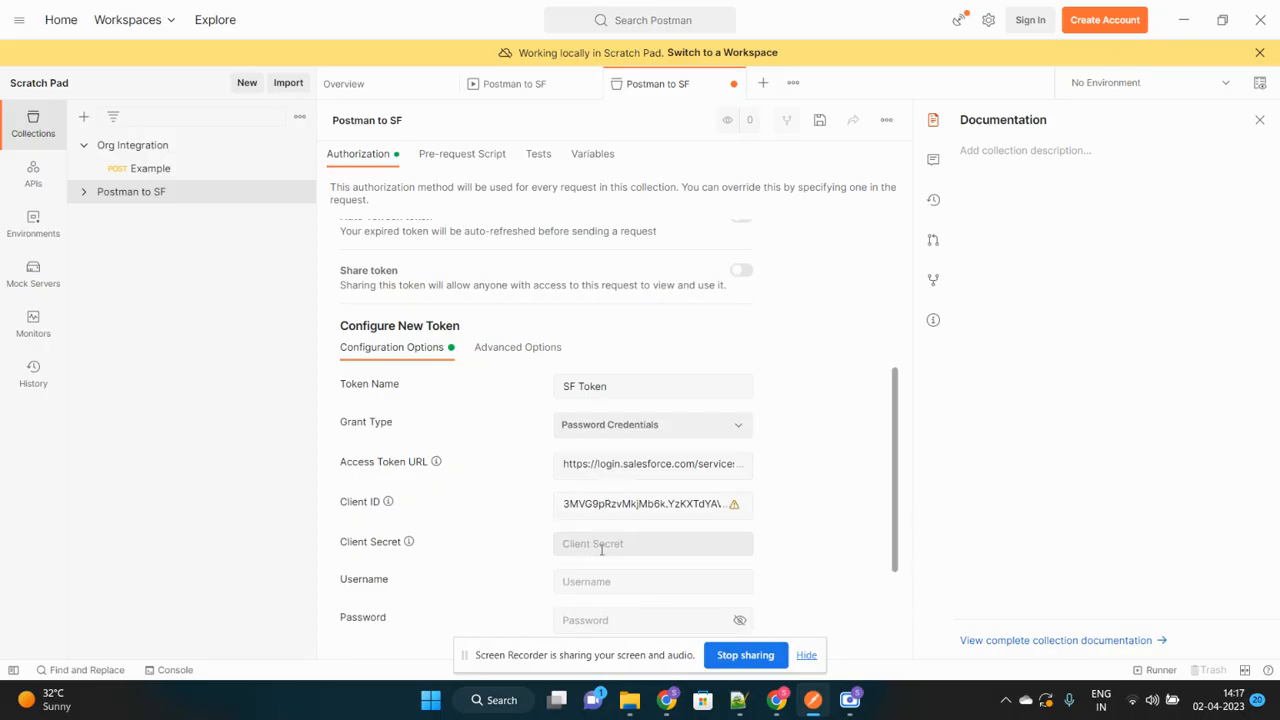
Copy the connected app's Consumer Secret and paste it into Client Secret.
left_click(665, 700)
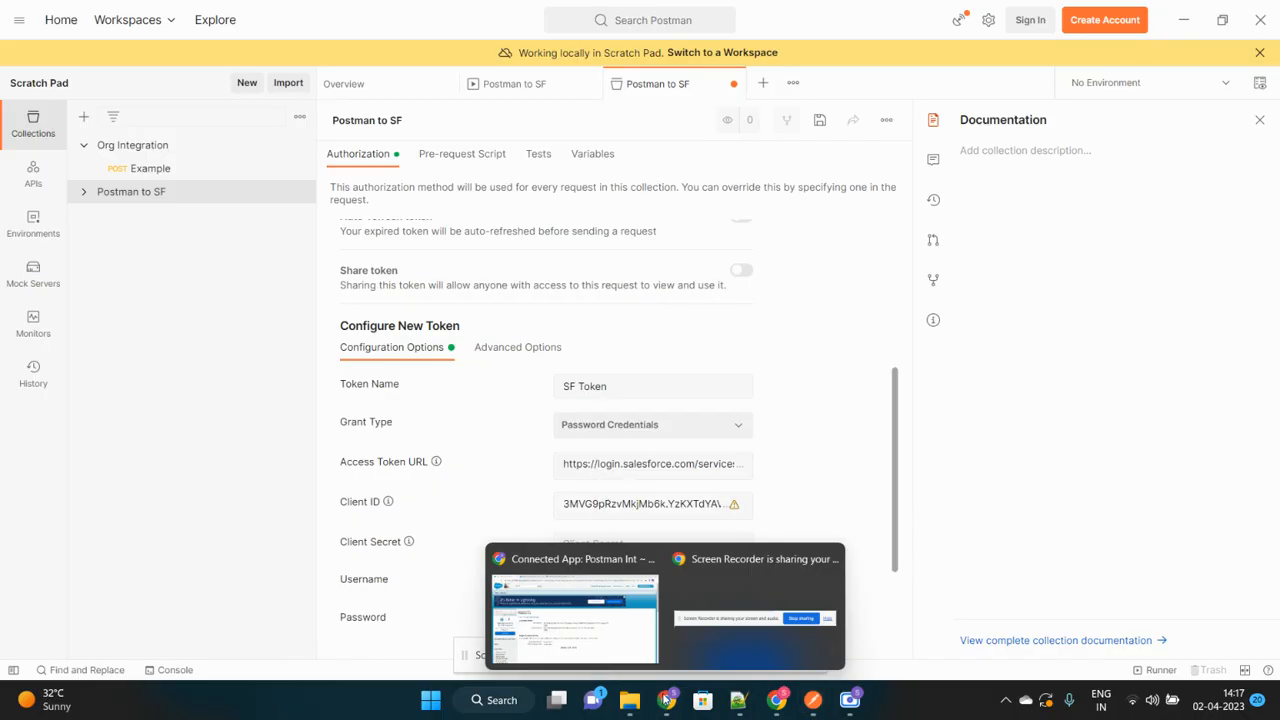
left_click(572, 615)
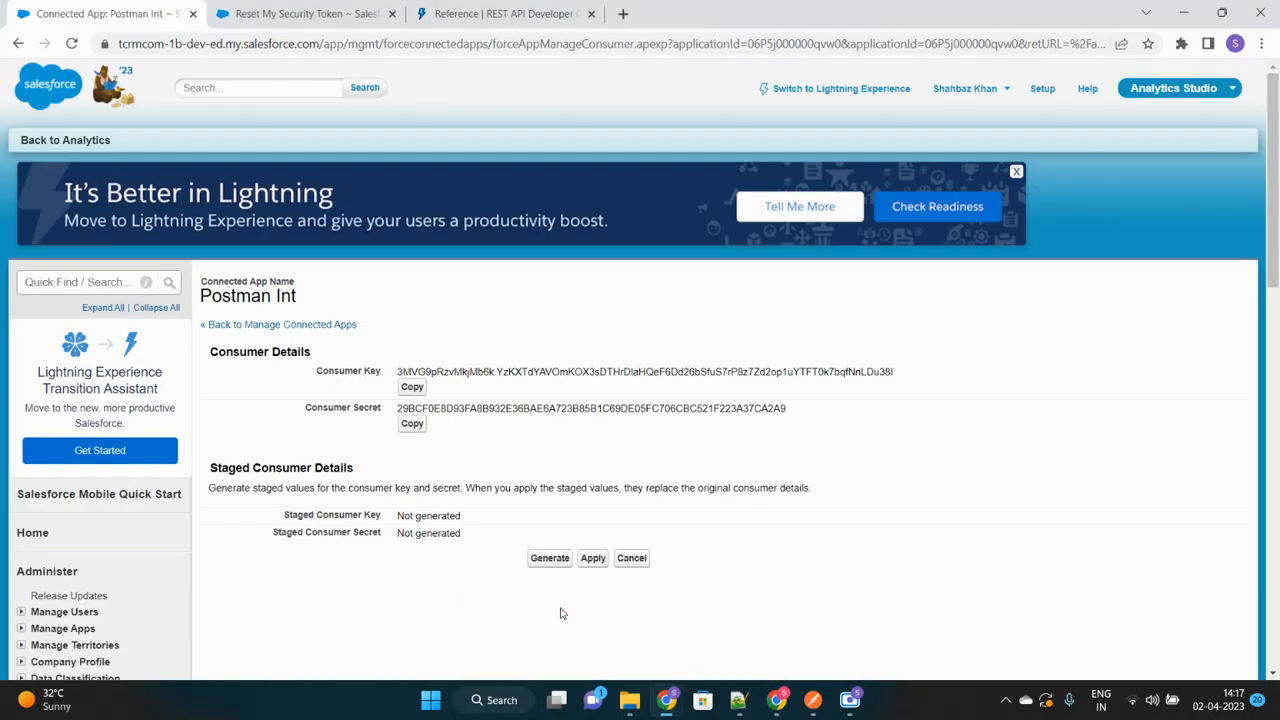
left_click(413, 424)
key("alt+Tab")
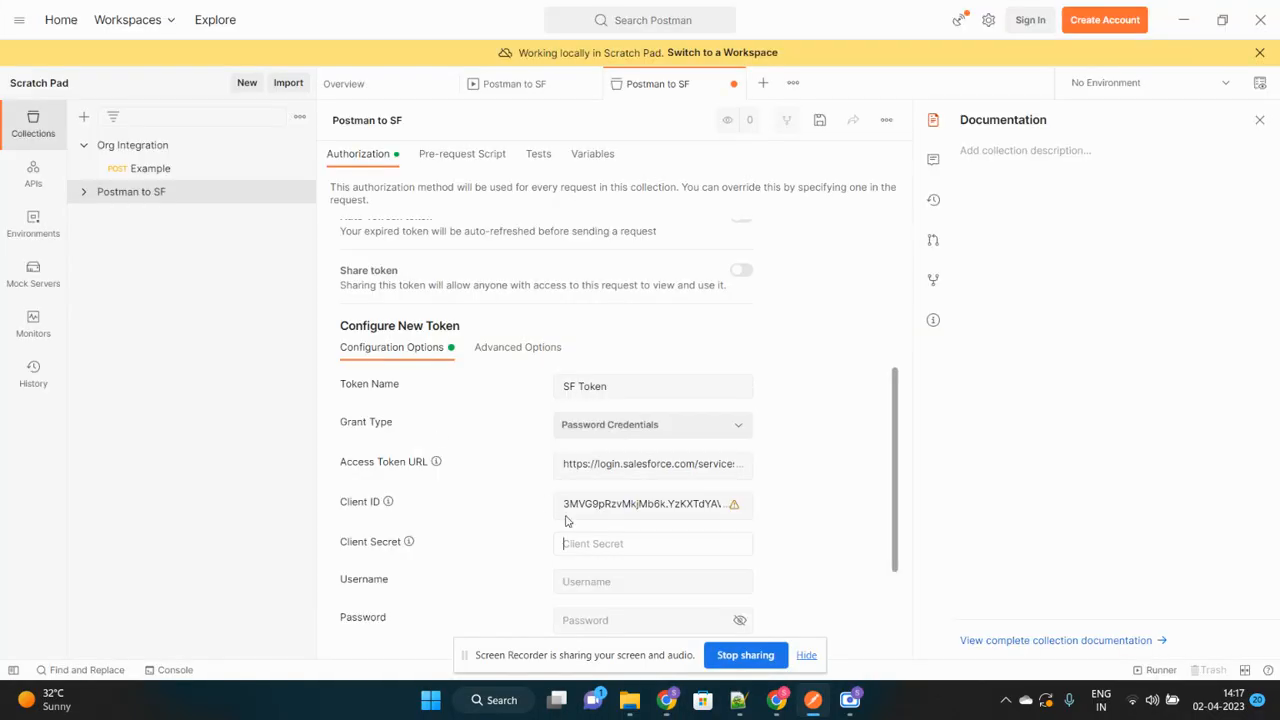
left_click(570, 535)
key("ctrl+v")
key("Tab")
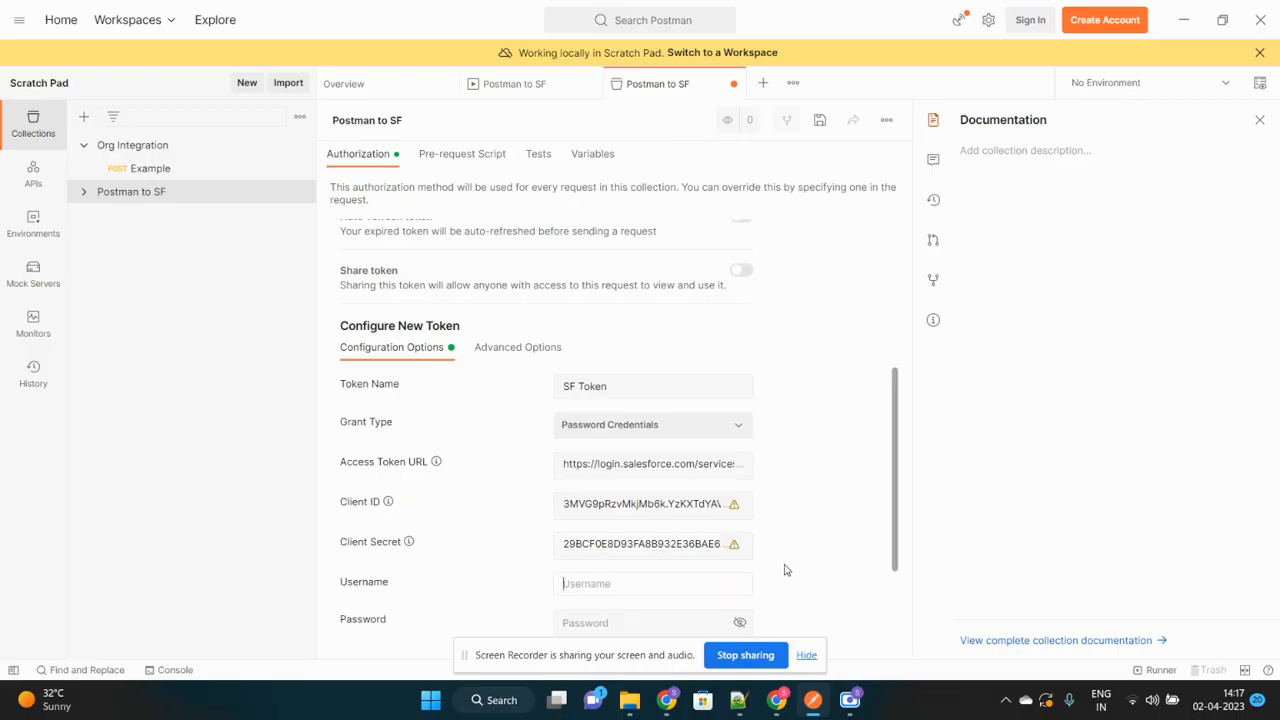
Fill Username with the Salesforce login e-mail copied from line 10 of the notes.
scroll(785, 570, "down", 3)
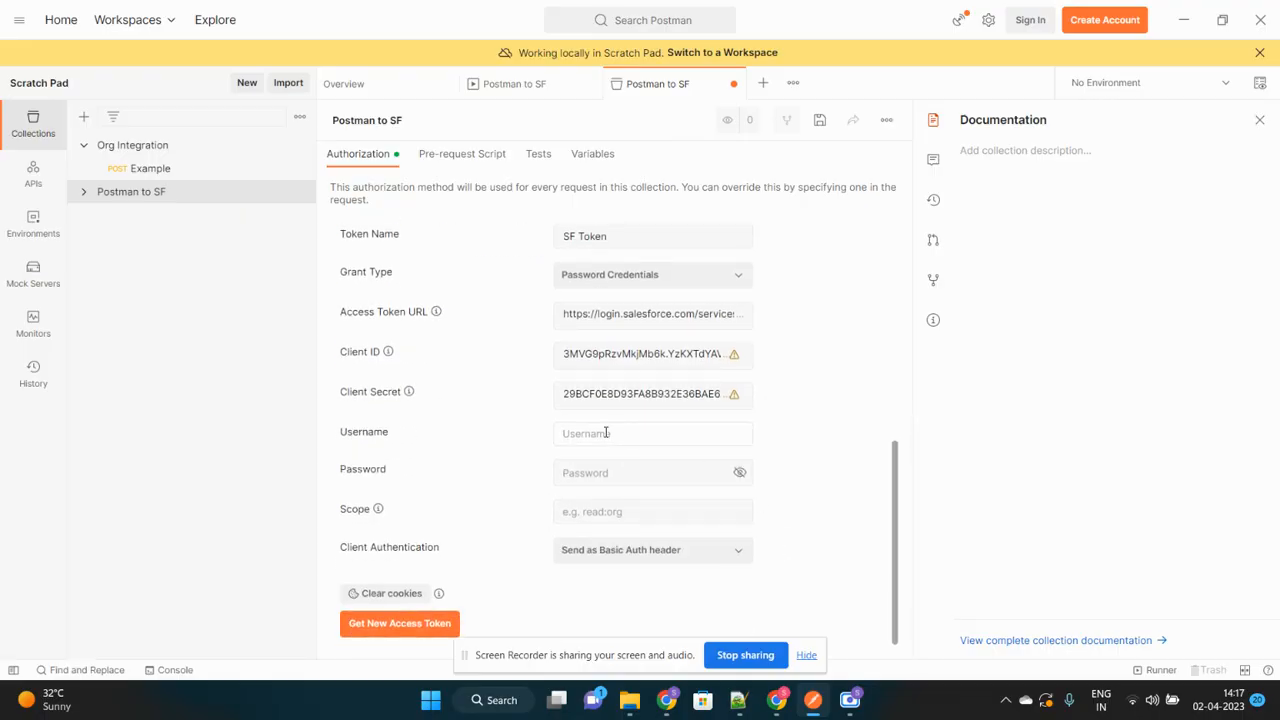
key("alt+Tab")
key("alt+Tab")
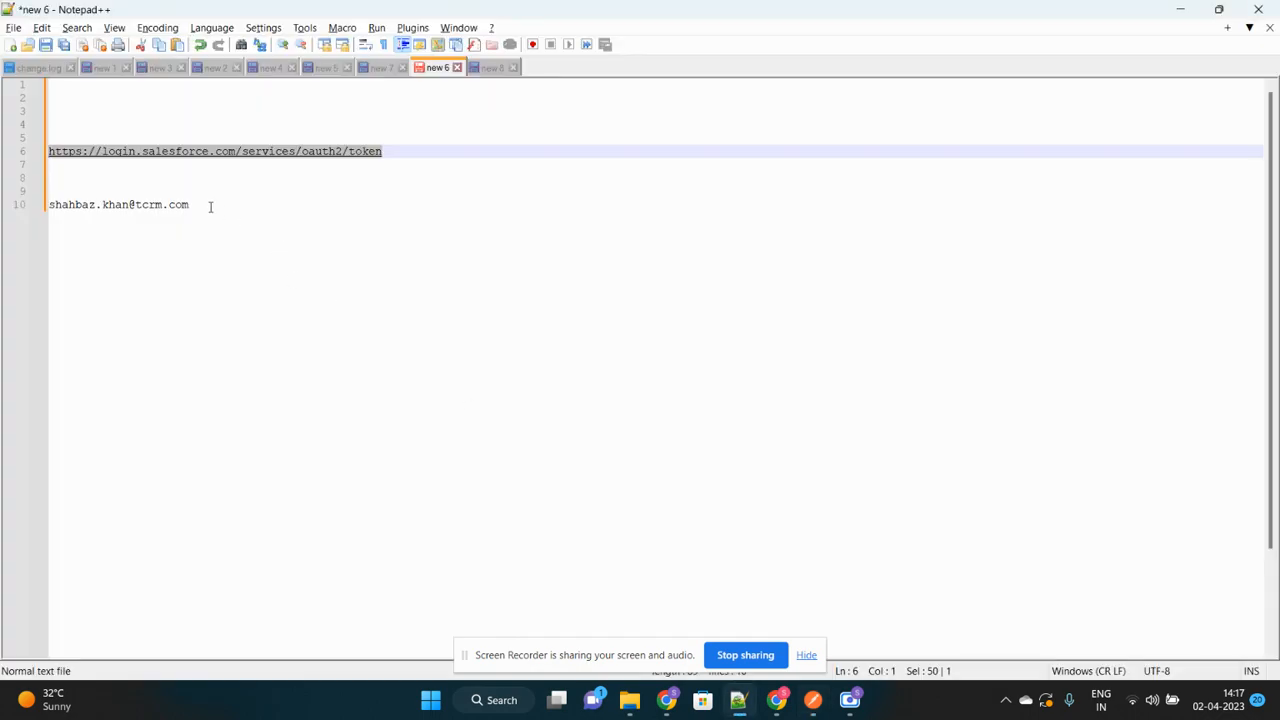
left_click_drag(194, 205, 40, 206)
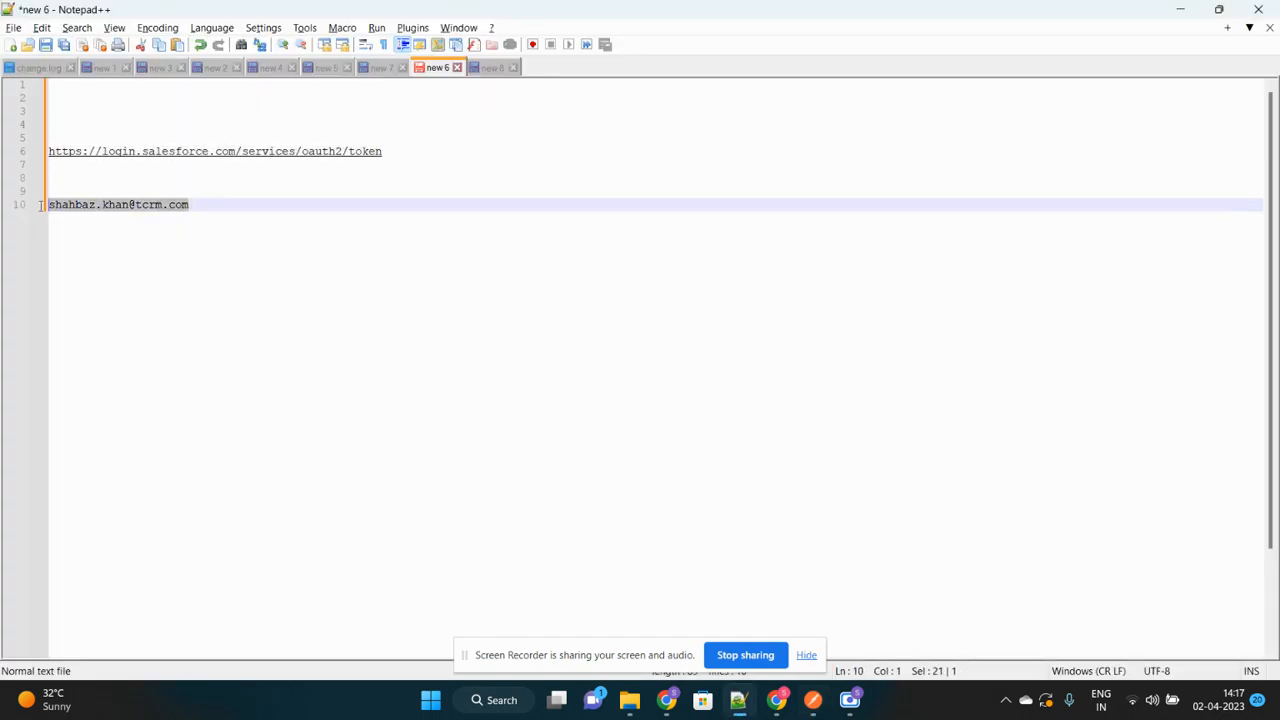
key("ctrl+c")
key("alt+Tab")
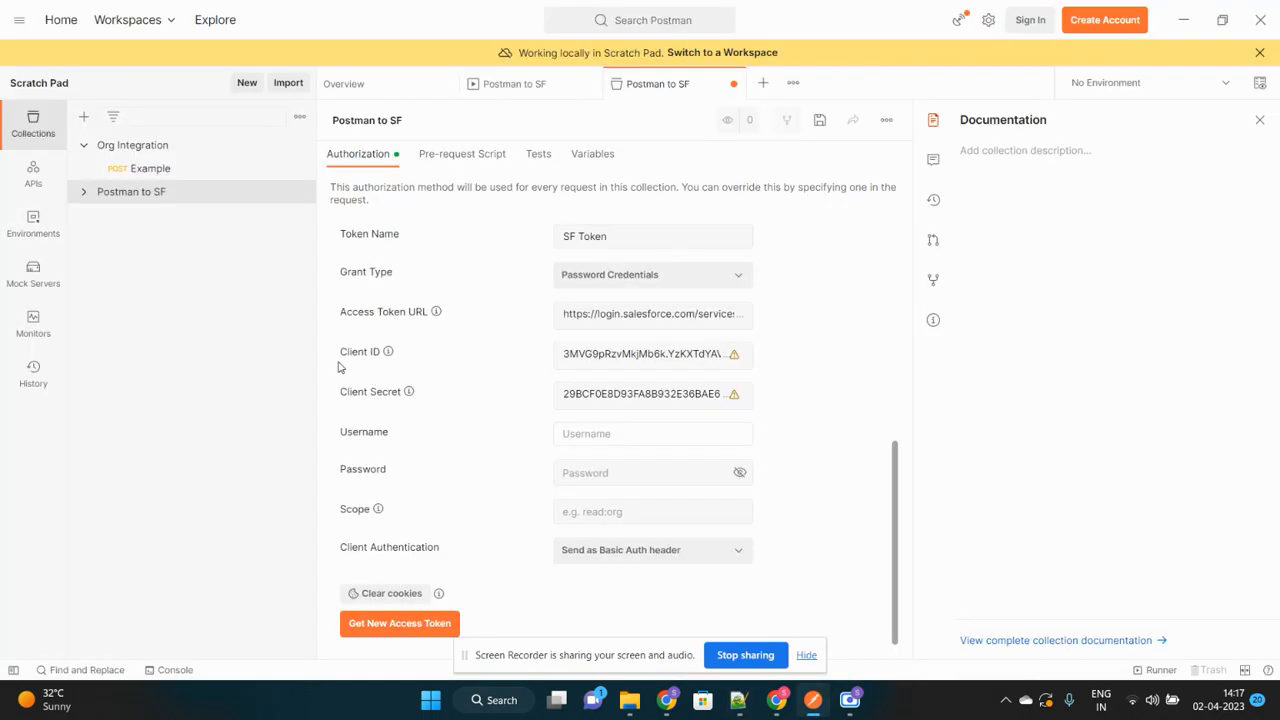
key("ctrl+v")
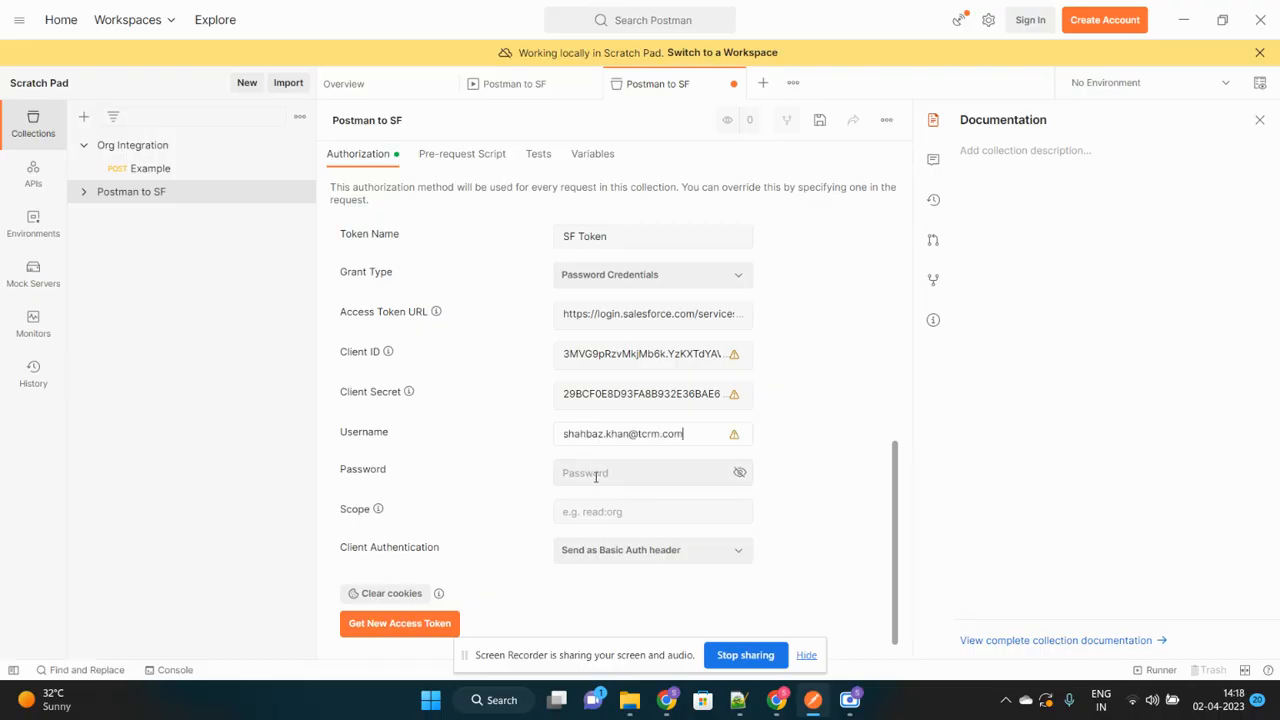
left_click(596, 475)
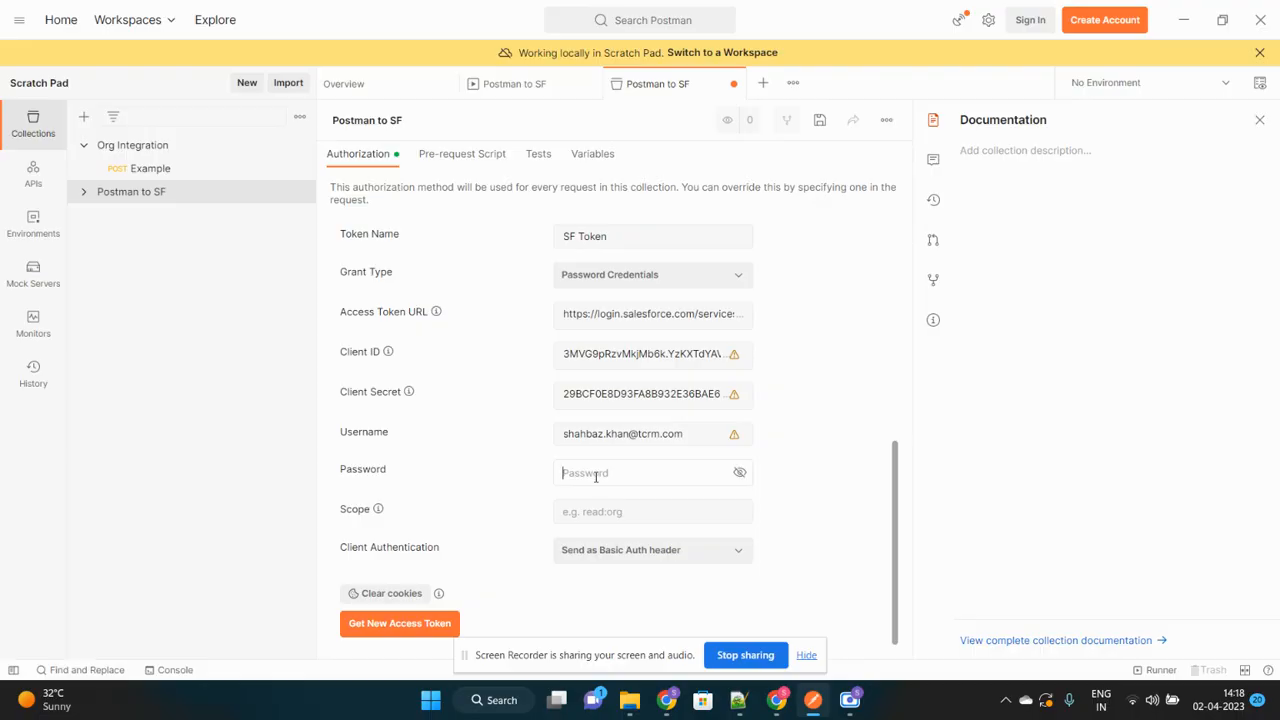
key("alt+Tab")
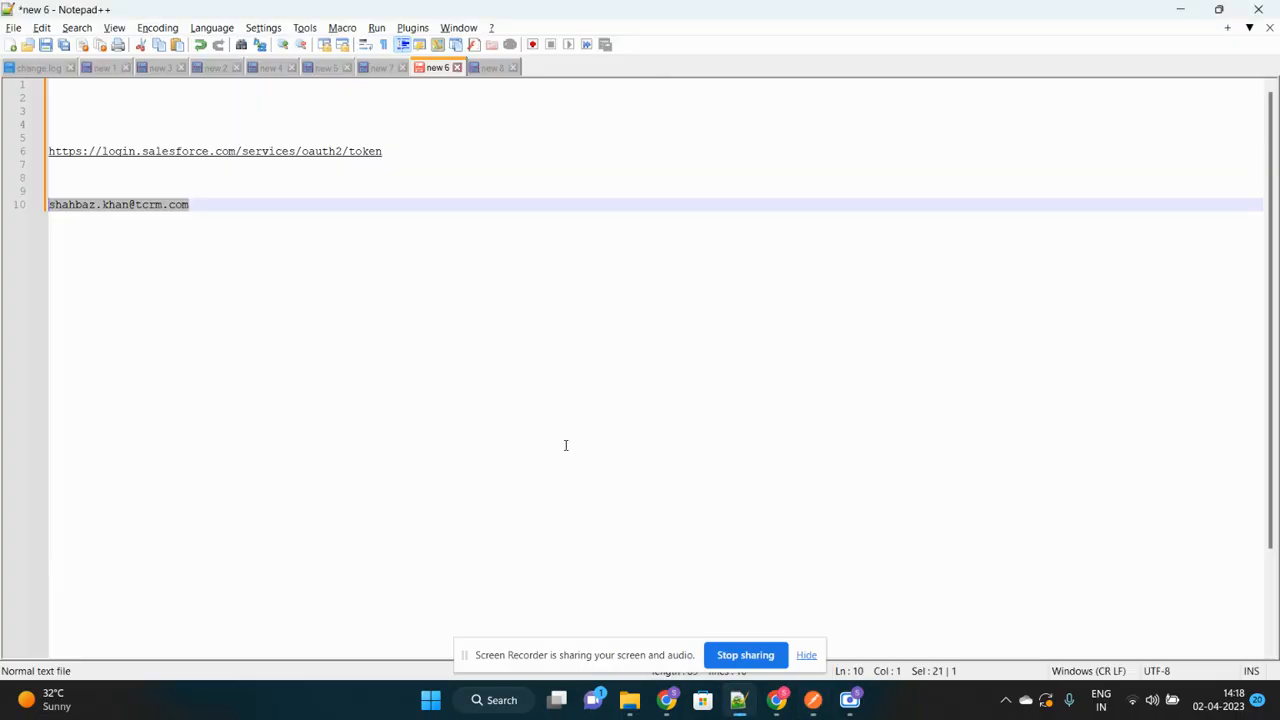
In new 8, type a sample password and, two lines below, a sample security token.
left_click(502, 67)
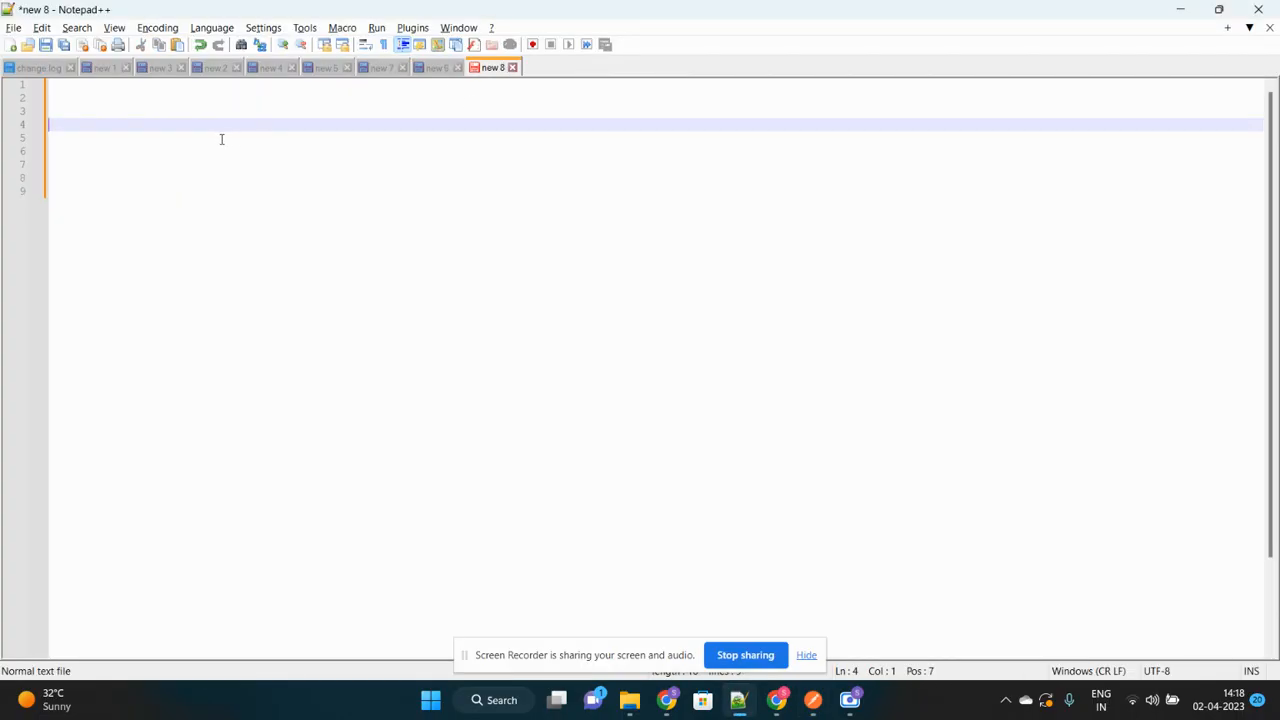
left_click(69, 123)
key("BackSpace")
left_click(107, 126)
key("BackSpace")
type("5")
key("BackSpace")
type("@")
key("Return")
key("Return")
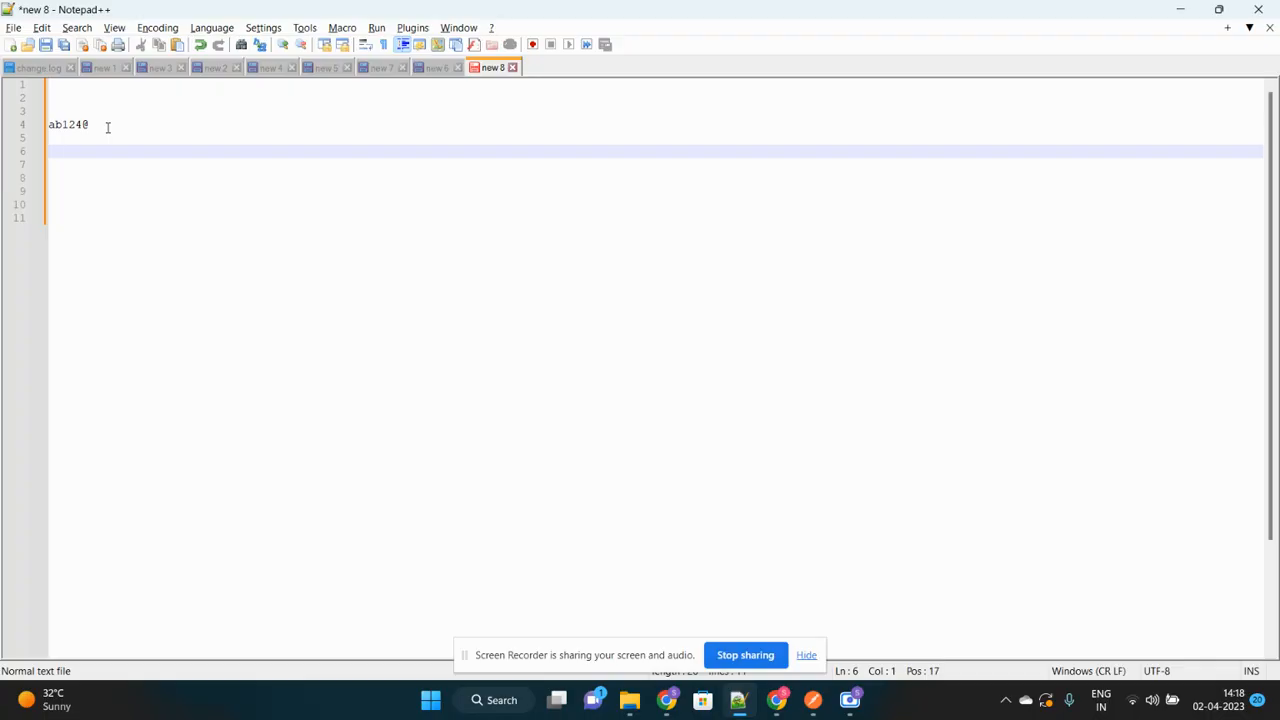
Cut the sample token and paste it right after the password, forming one combined string.
left_click_drag(113, 151, 34, 161)
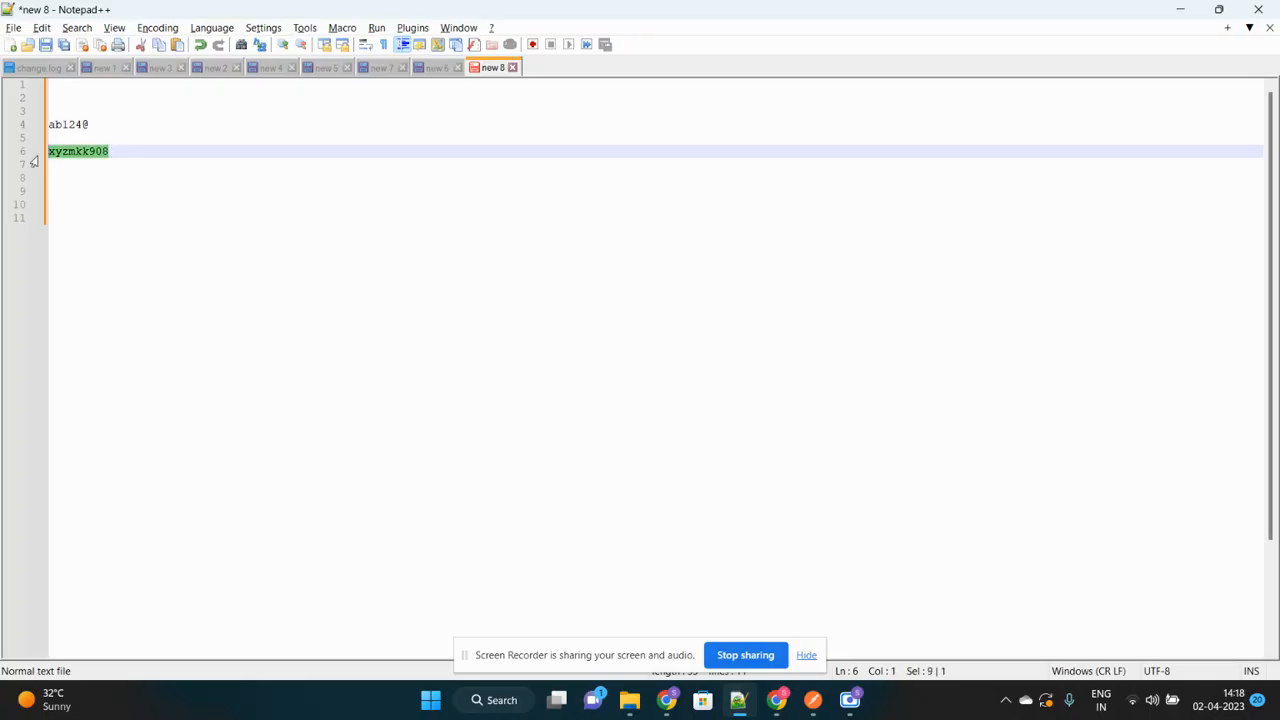
left_click(96, 122)
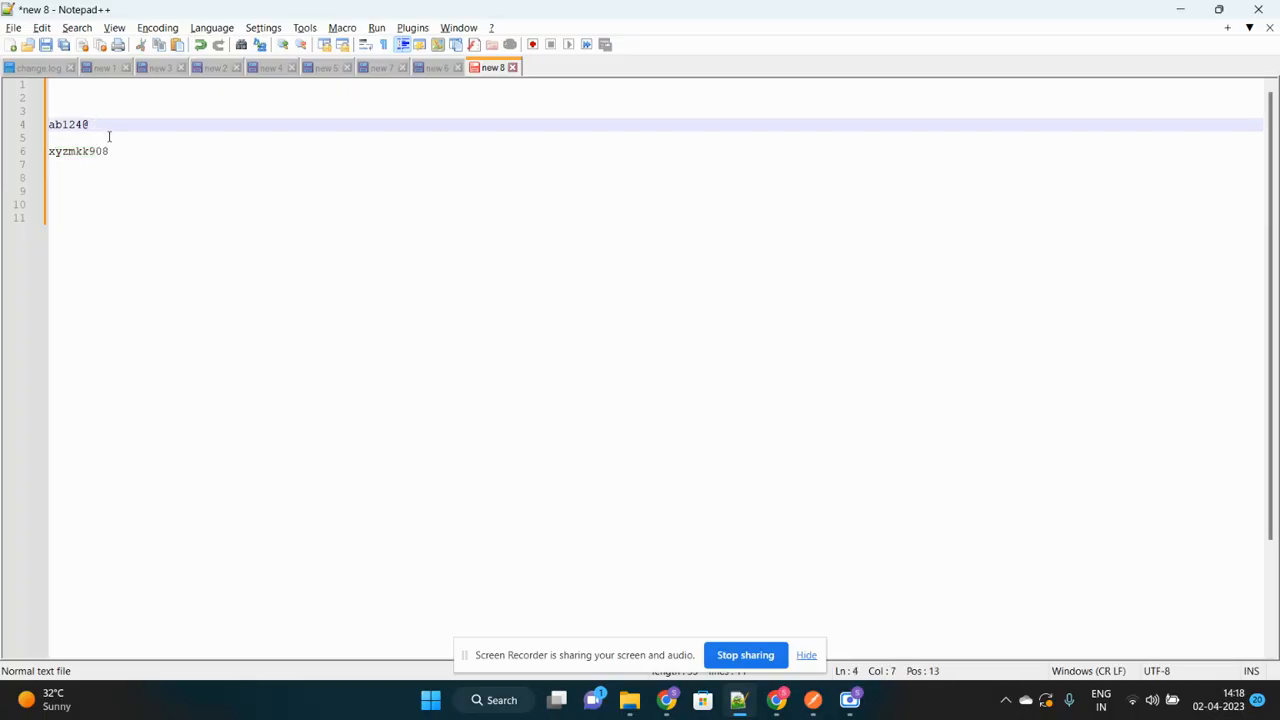
left_click_drag(113, 151, 32, 157)
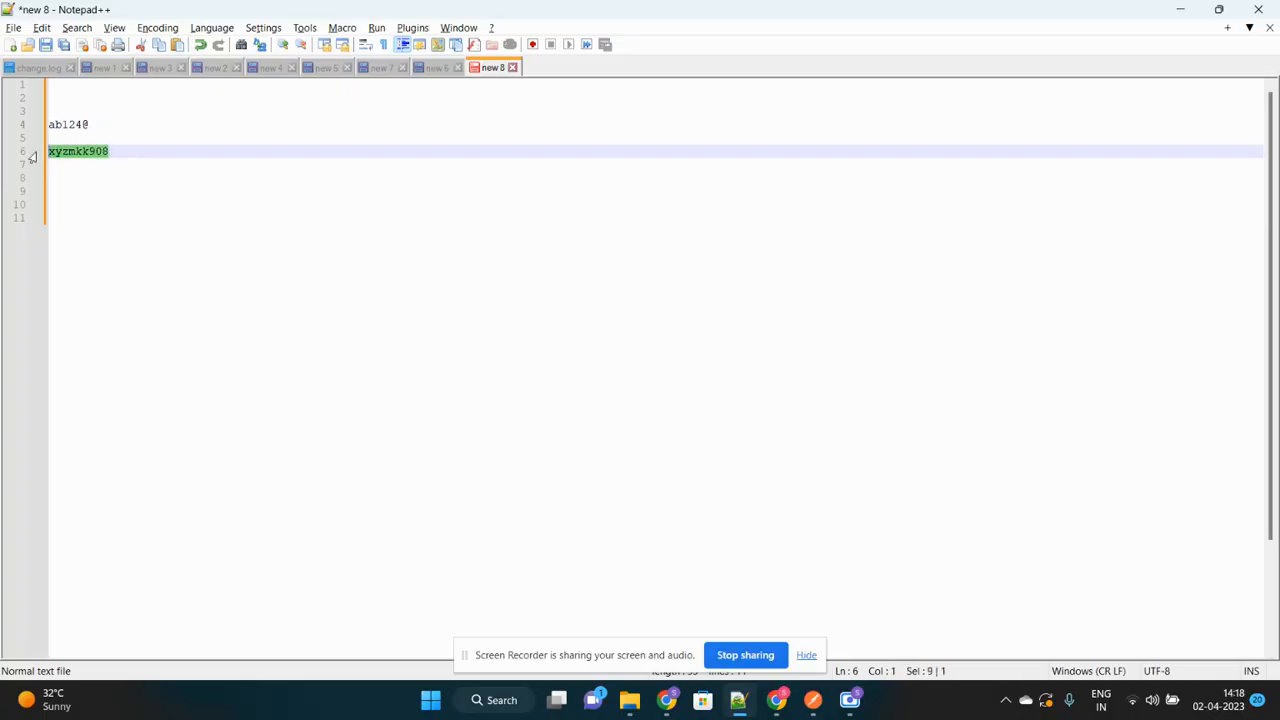
key("ctrl+x")
left_click(97, 124)
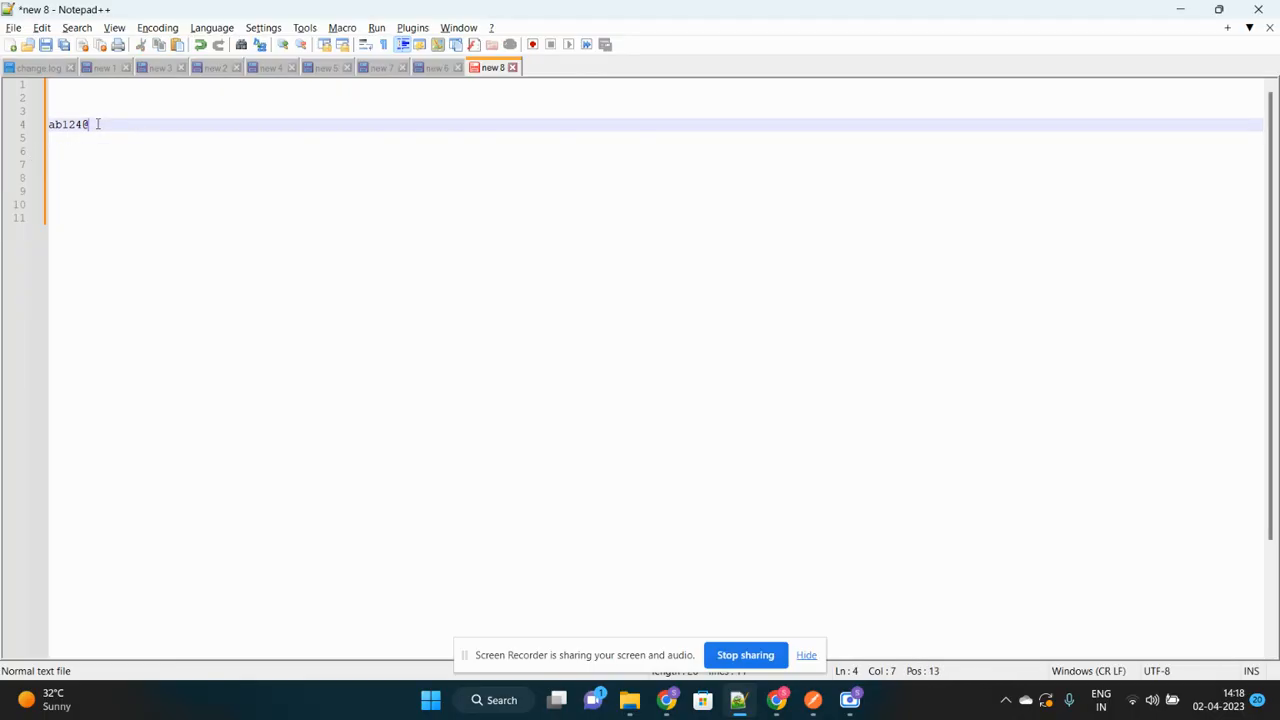
key("ctrl+v")
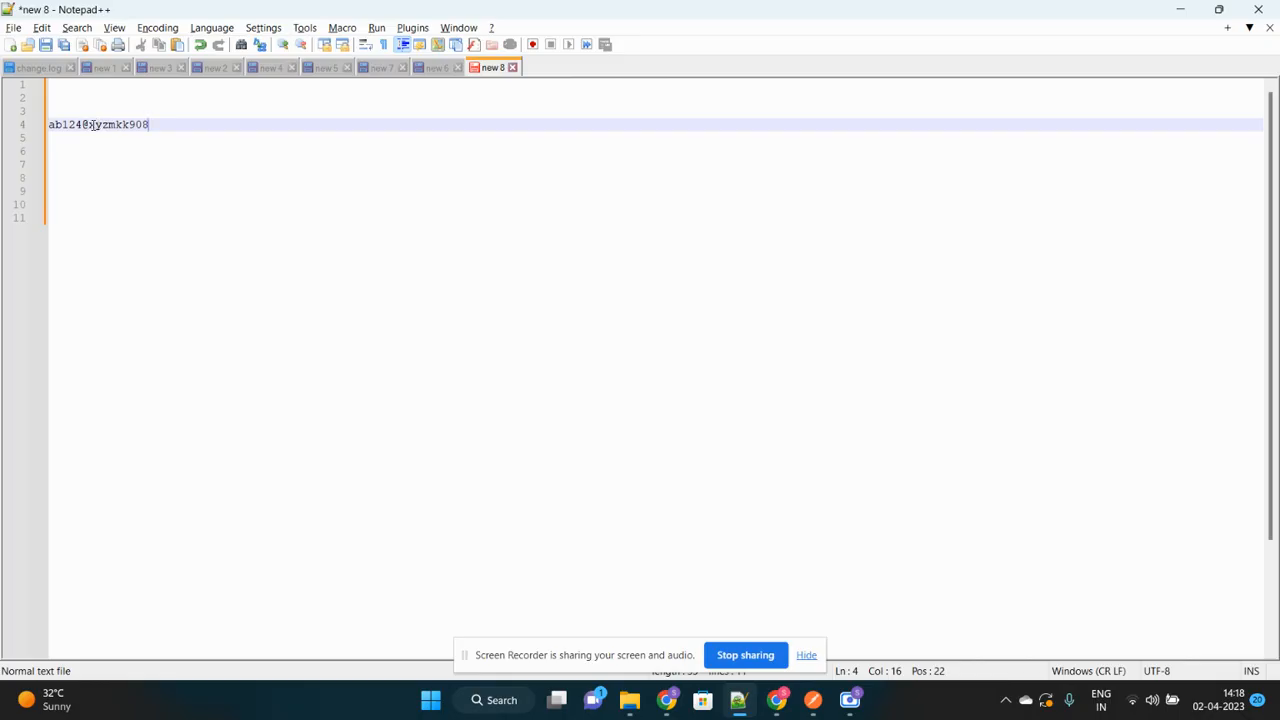
left_click(90, 124)
left_click_drag(153, 124, 35, 131)
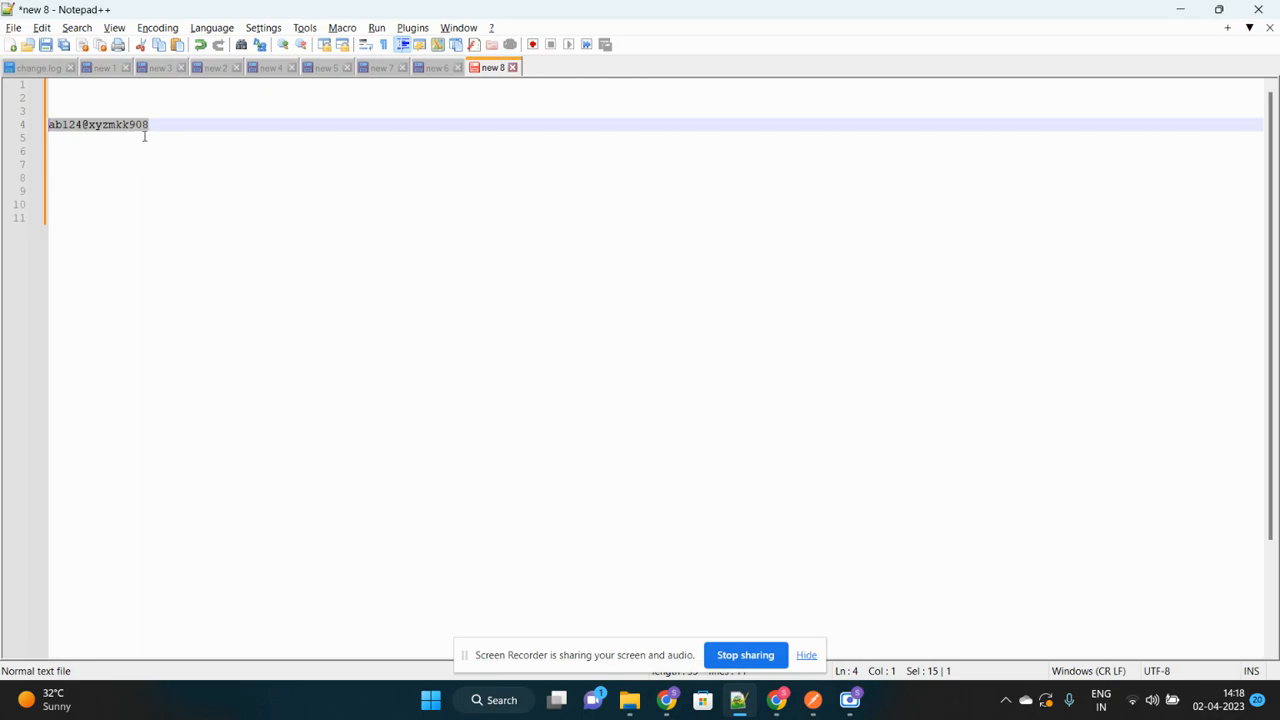
left_click(384, 69)
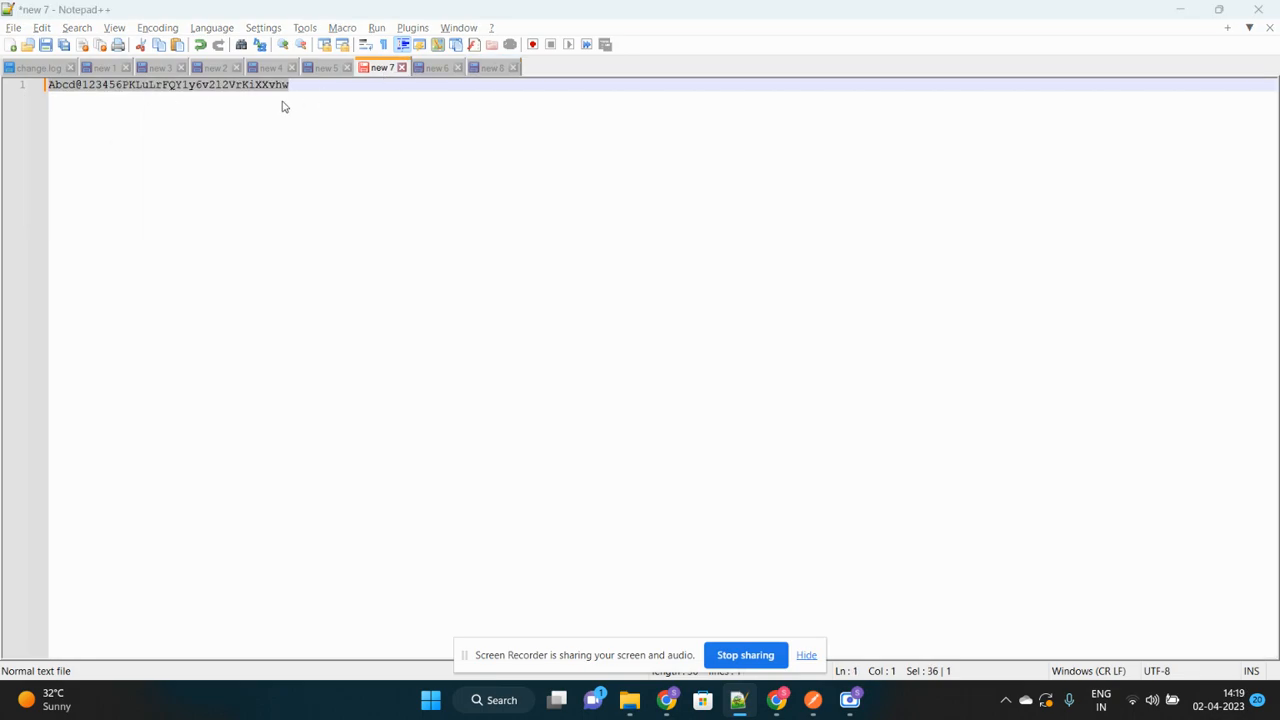
key("alt+Tab")
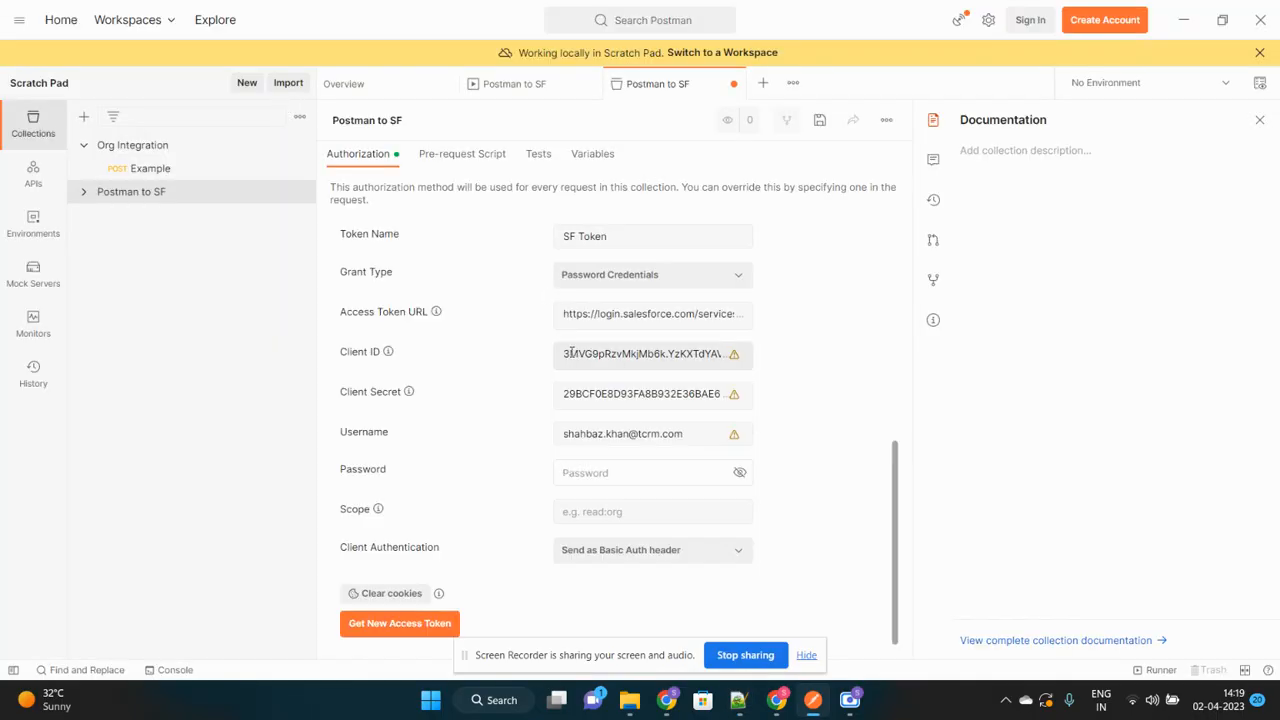
Paste the password-plus-token into Password, send client credentials in body, and request a new token.
key("ctrl+v")
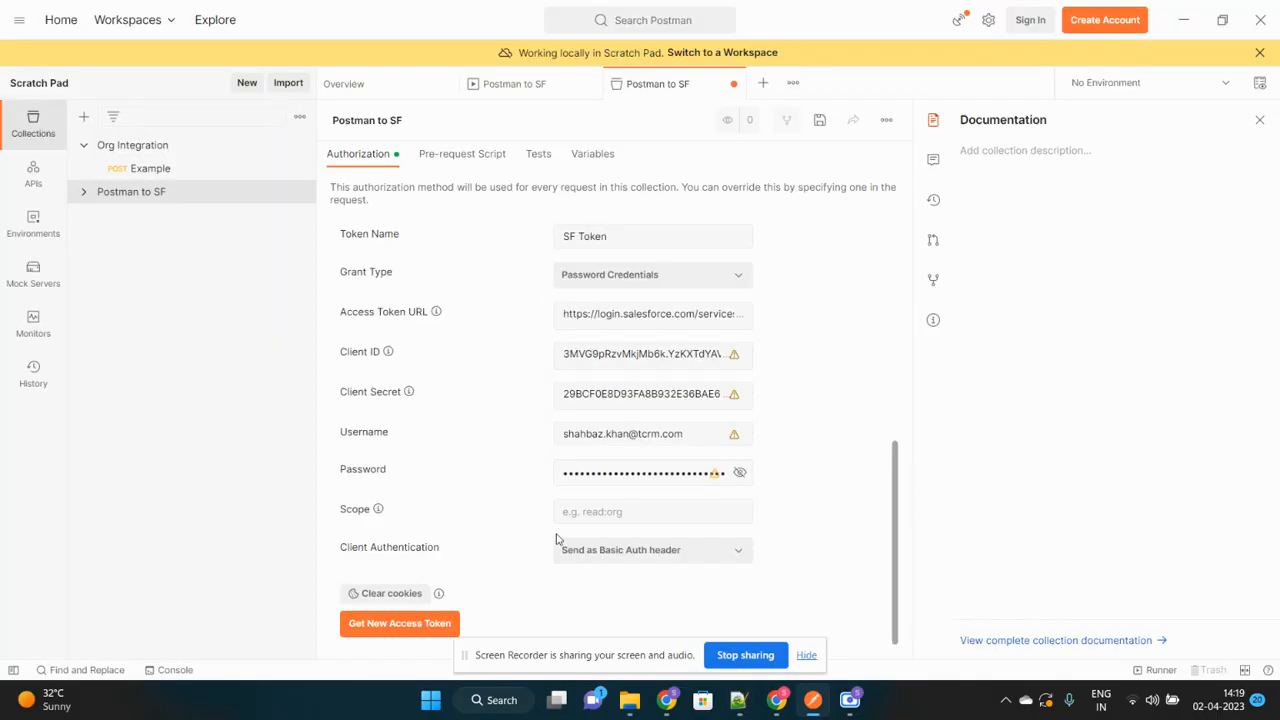
left_click(619, 552)
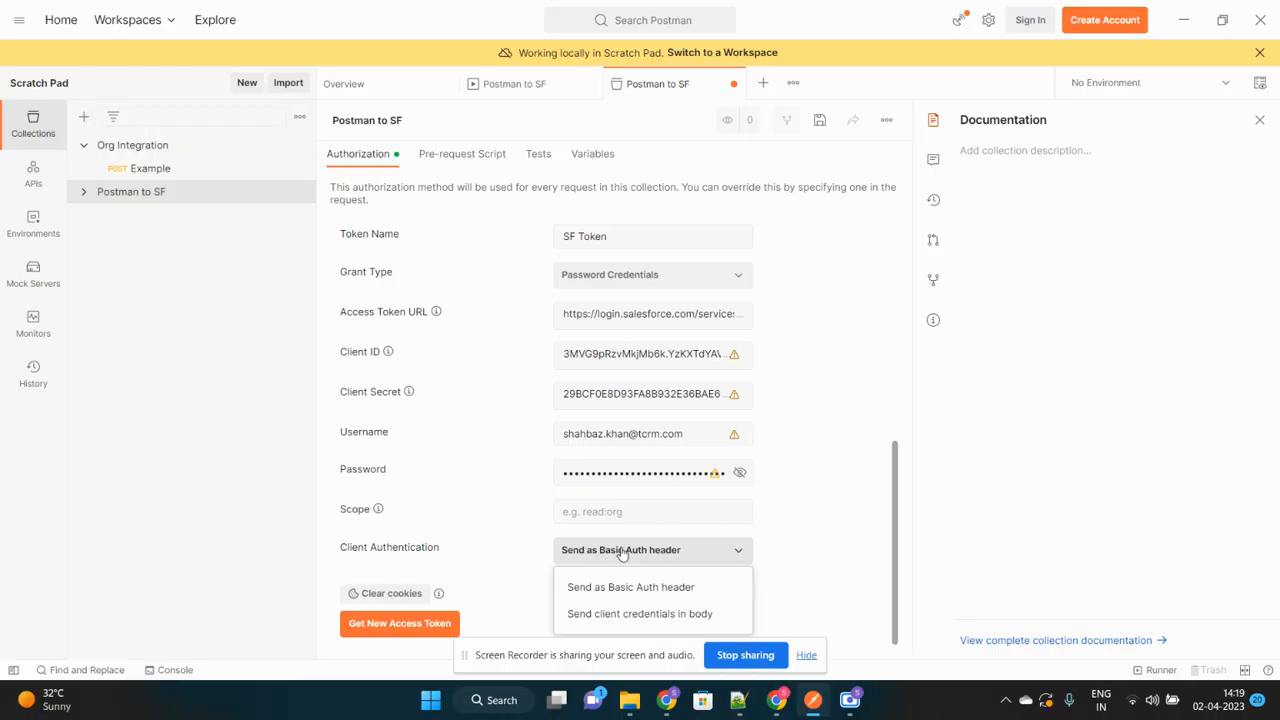
left_click(610, 614)
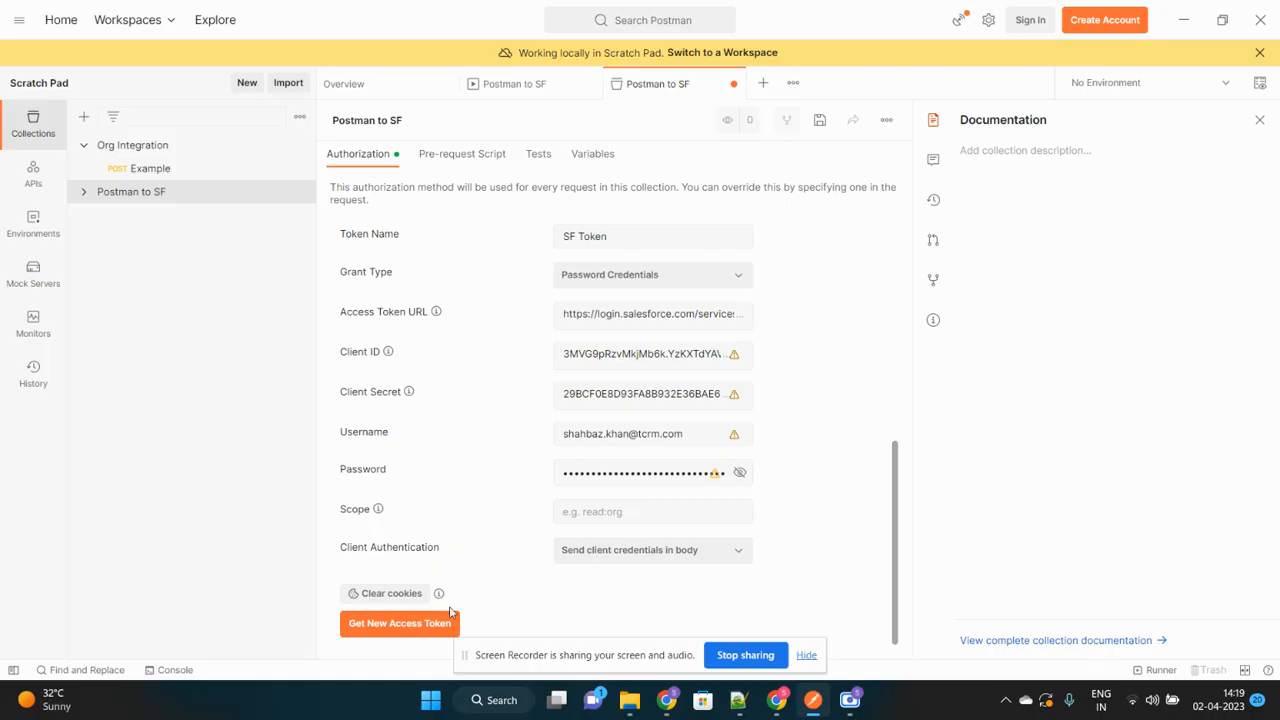
left_click(423, 635)
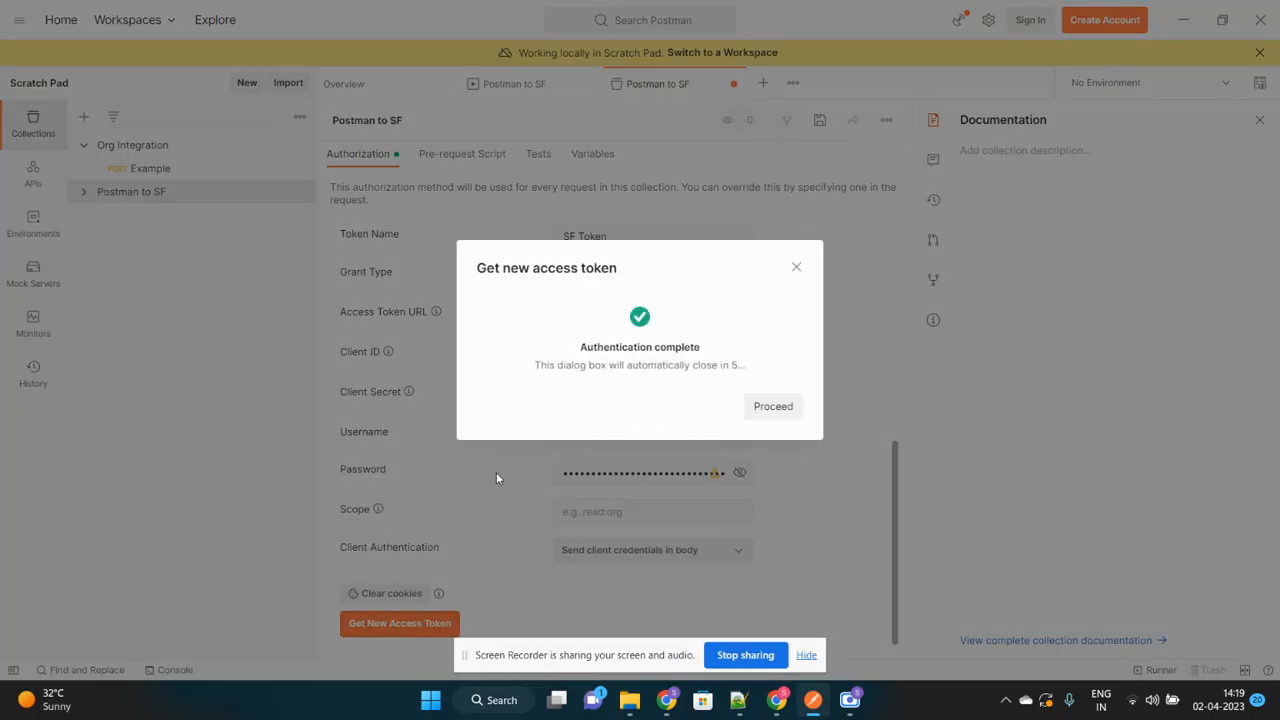
Proceed with the received SF Token, use it for the collection, and save Postman to SF.
left_click(771, 406)
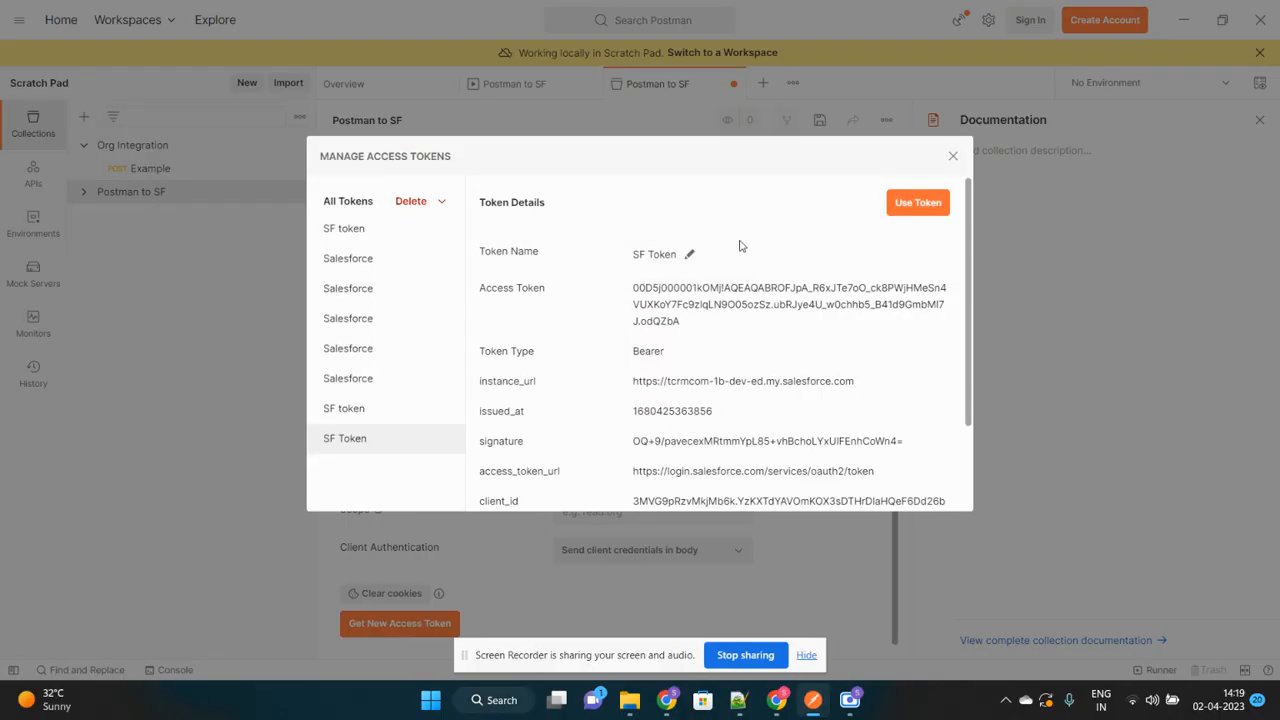
left_click(906, 206)
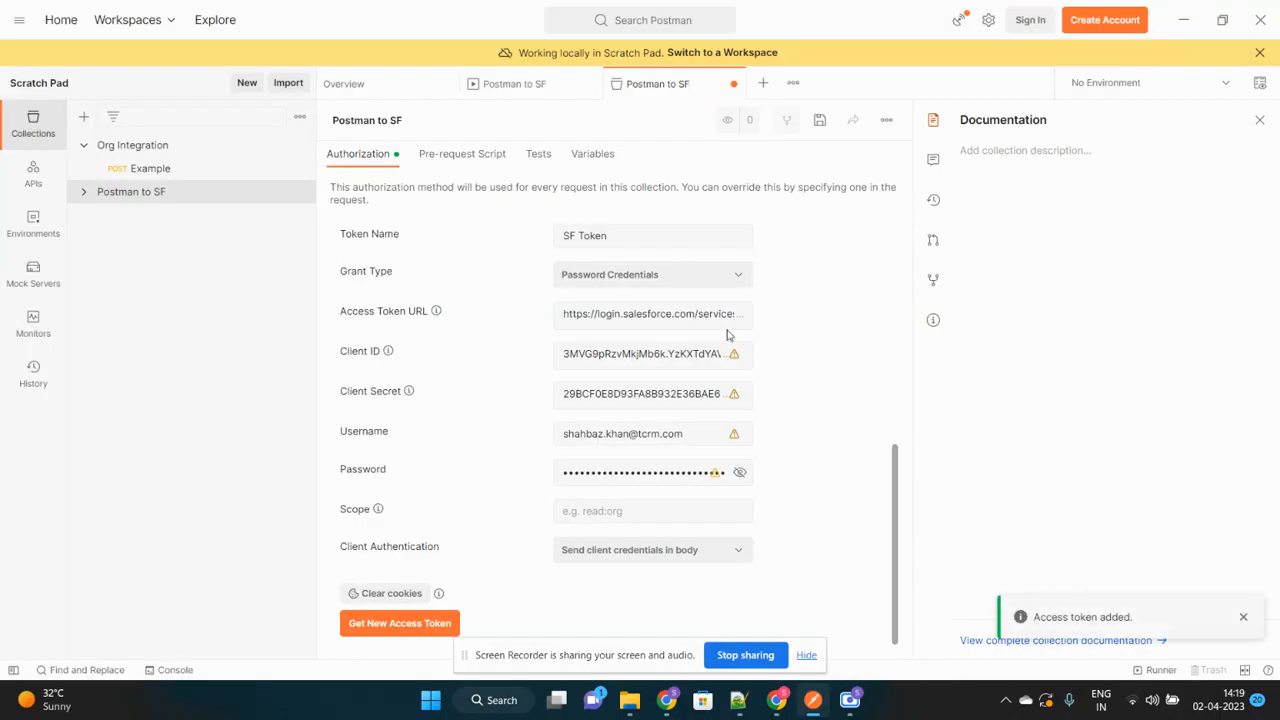
scroll(550, 424, "up", 1)
scroll(550, 424, "up", 5)
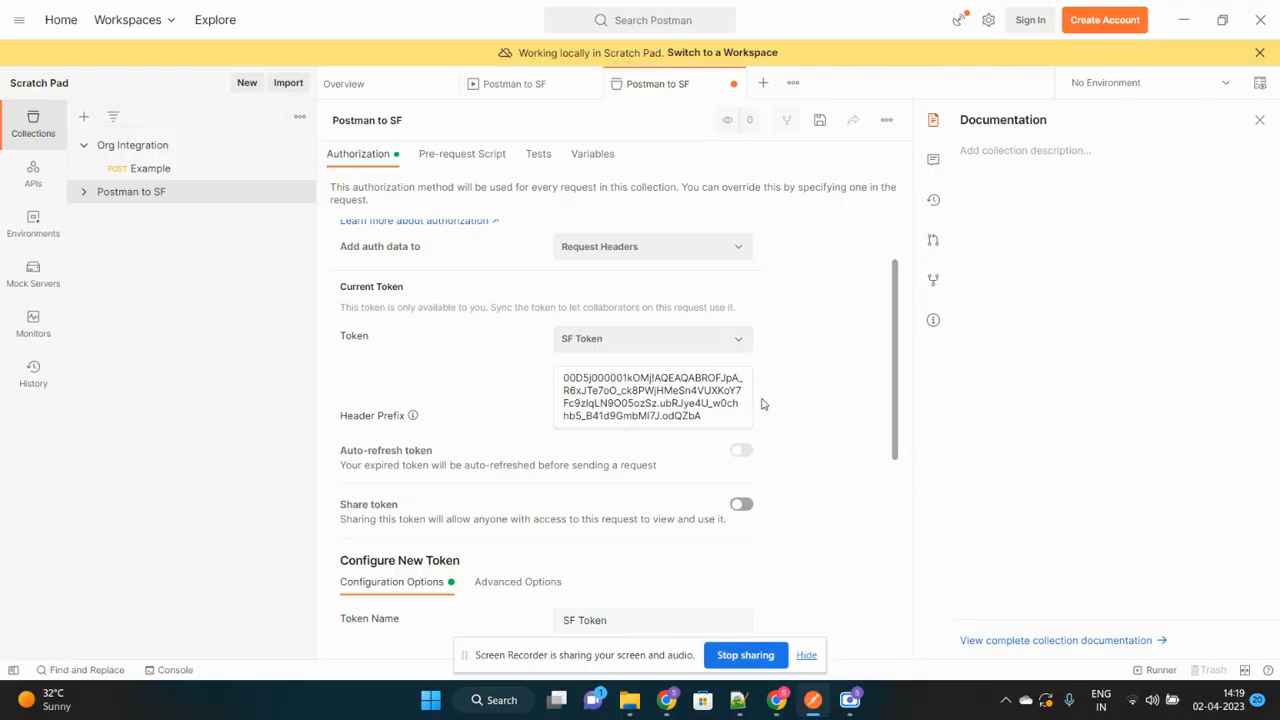
left_click(820, 120)
scroll(600, 435, "down", 5)
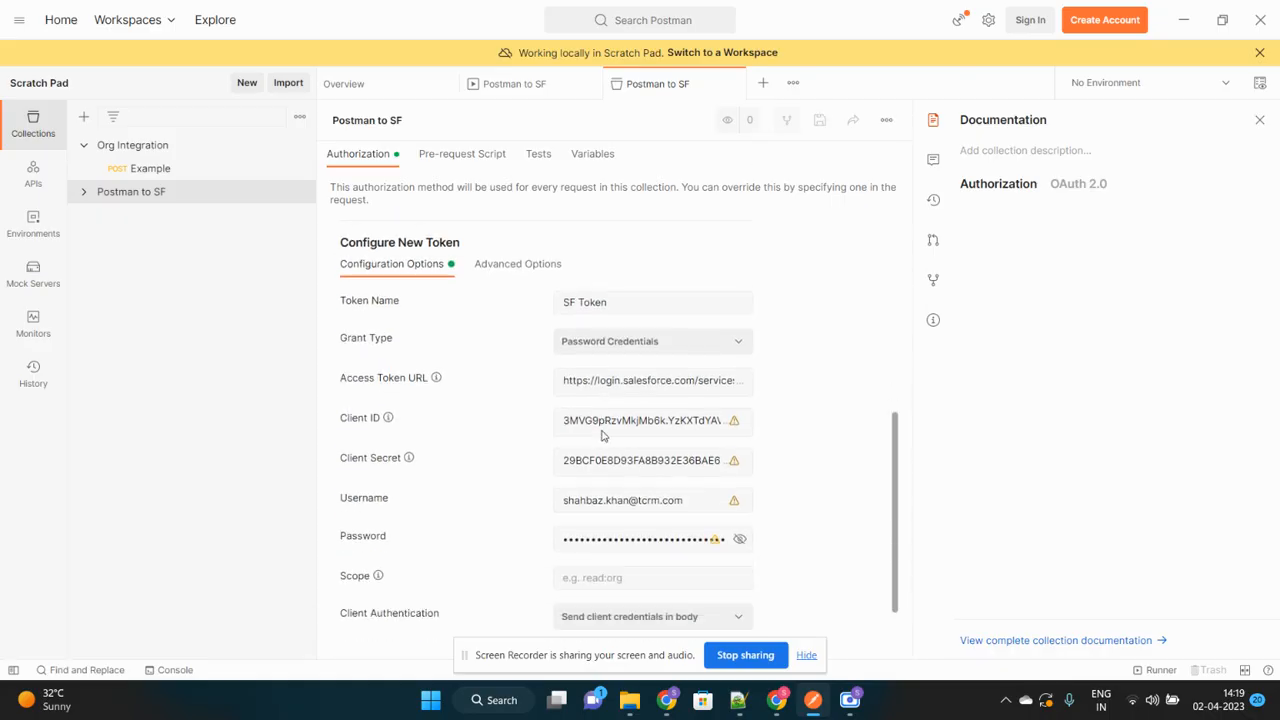
scroll(602, 431, "up", 5)
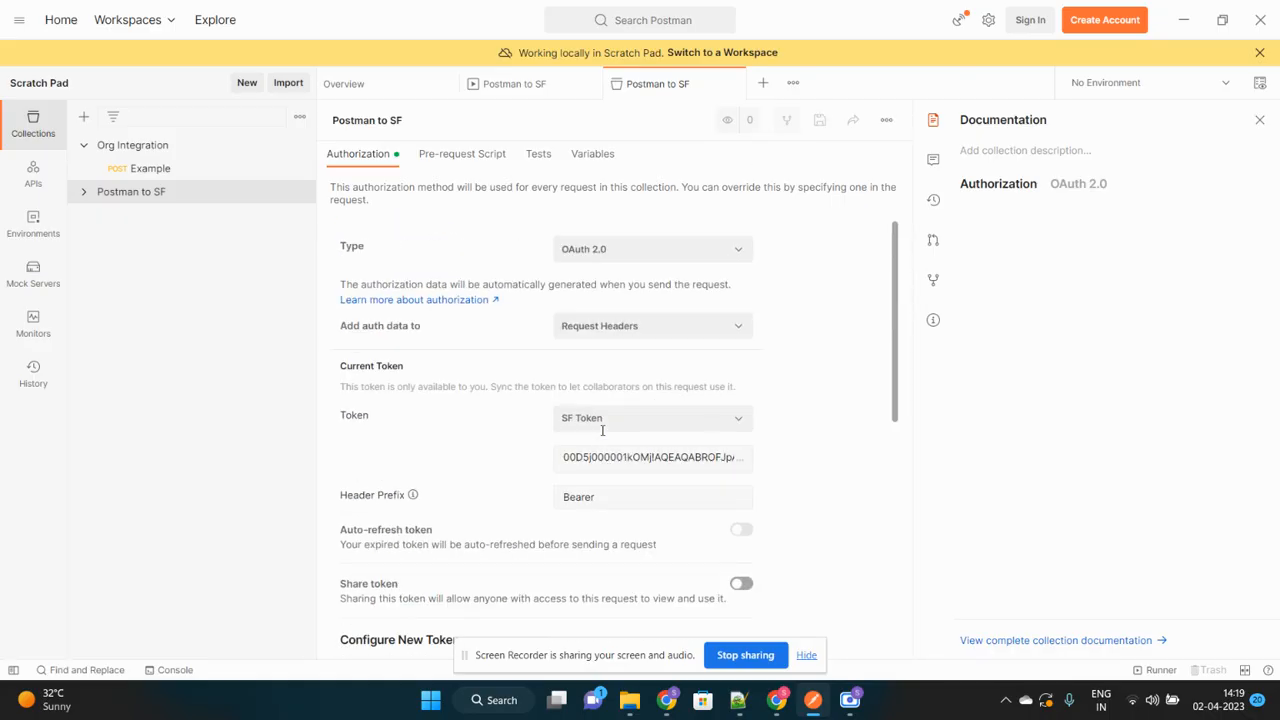
mouse_move(300, 200)
Add a new GET request to Postman to SF and bring up the Salesforce connected app page.
left_click(300, 201)
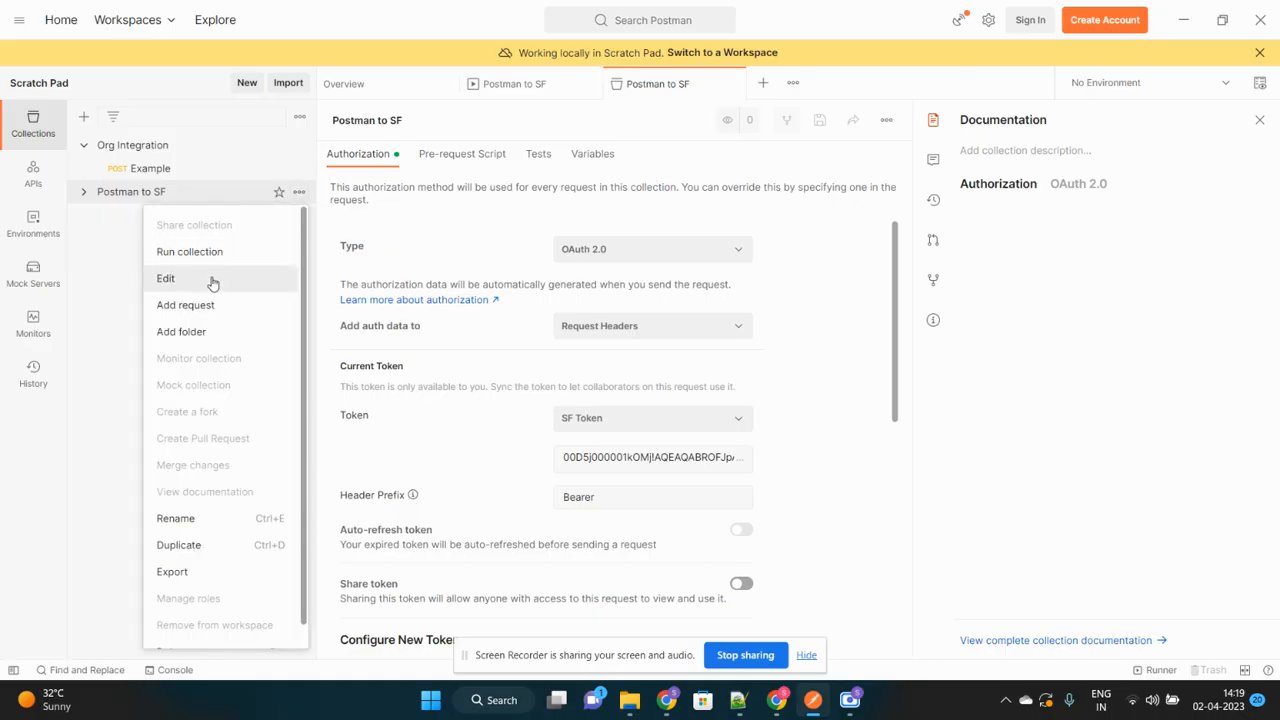
left_click(197, 305)
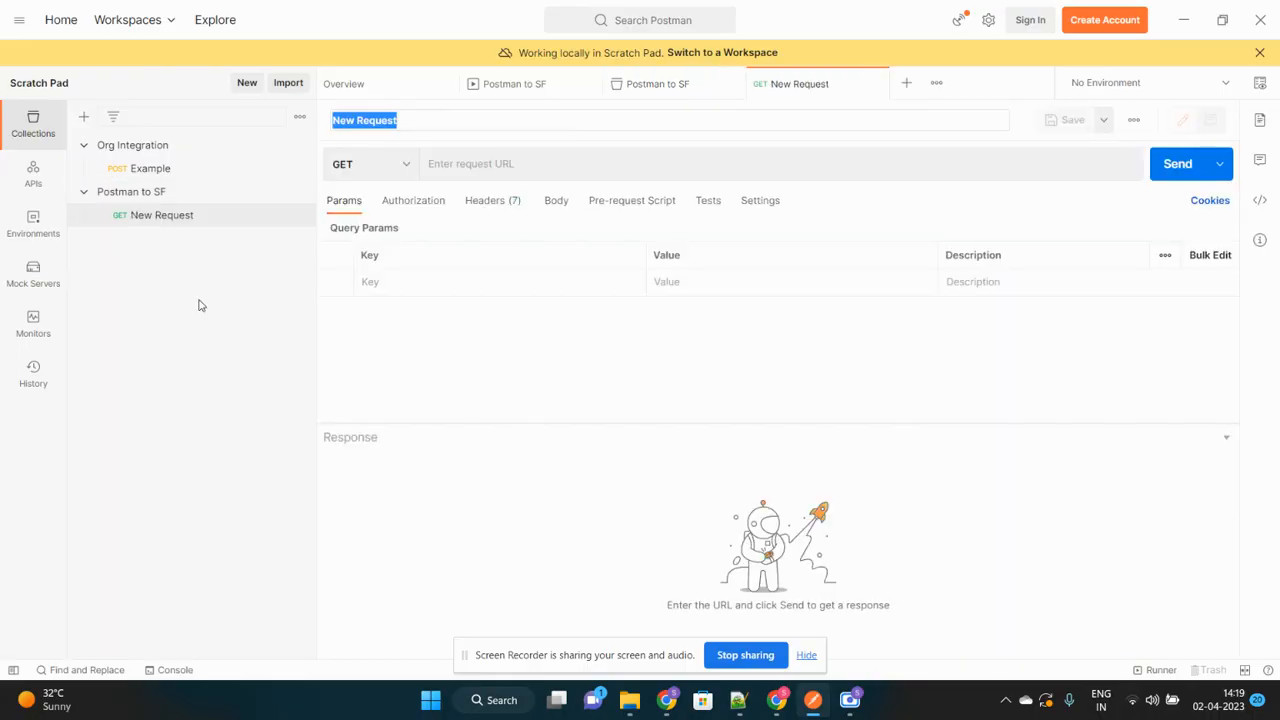
left_click(497, 161)
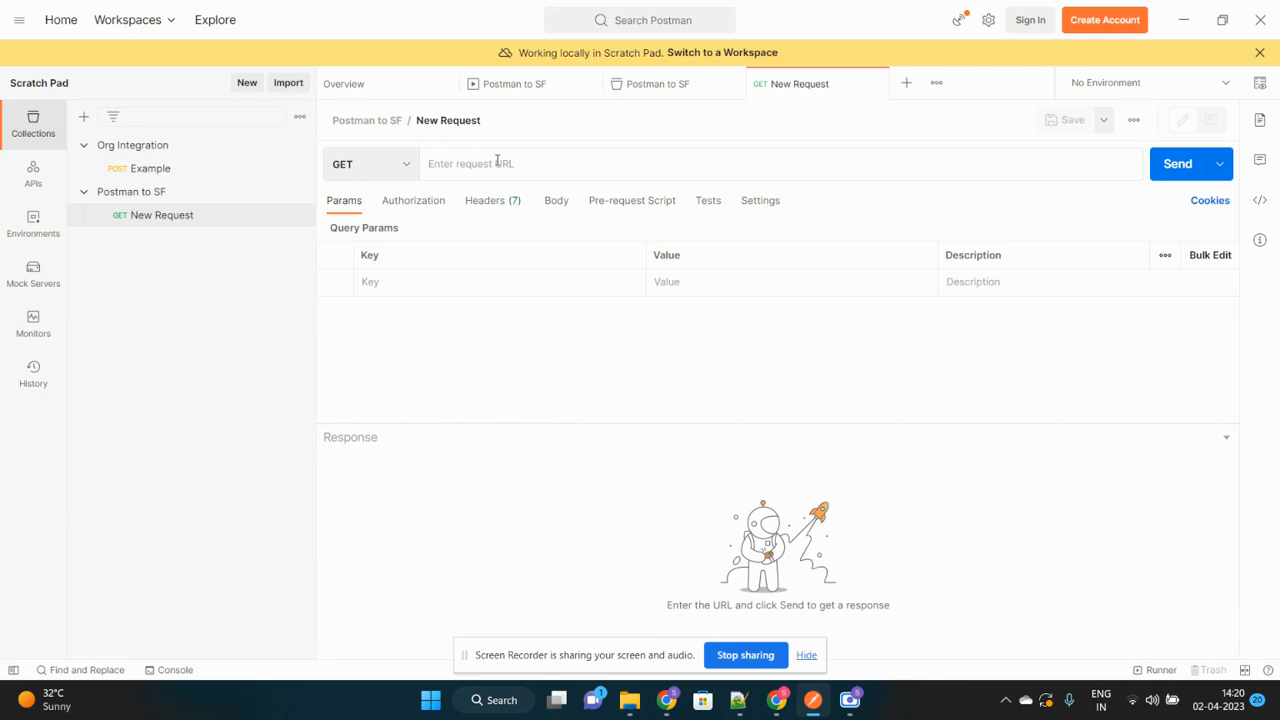
key("alt+Tab")
key("alt+Tab")
mouse_move(667, 700)
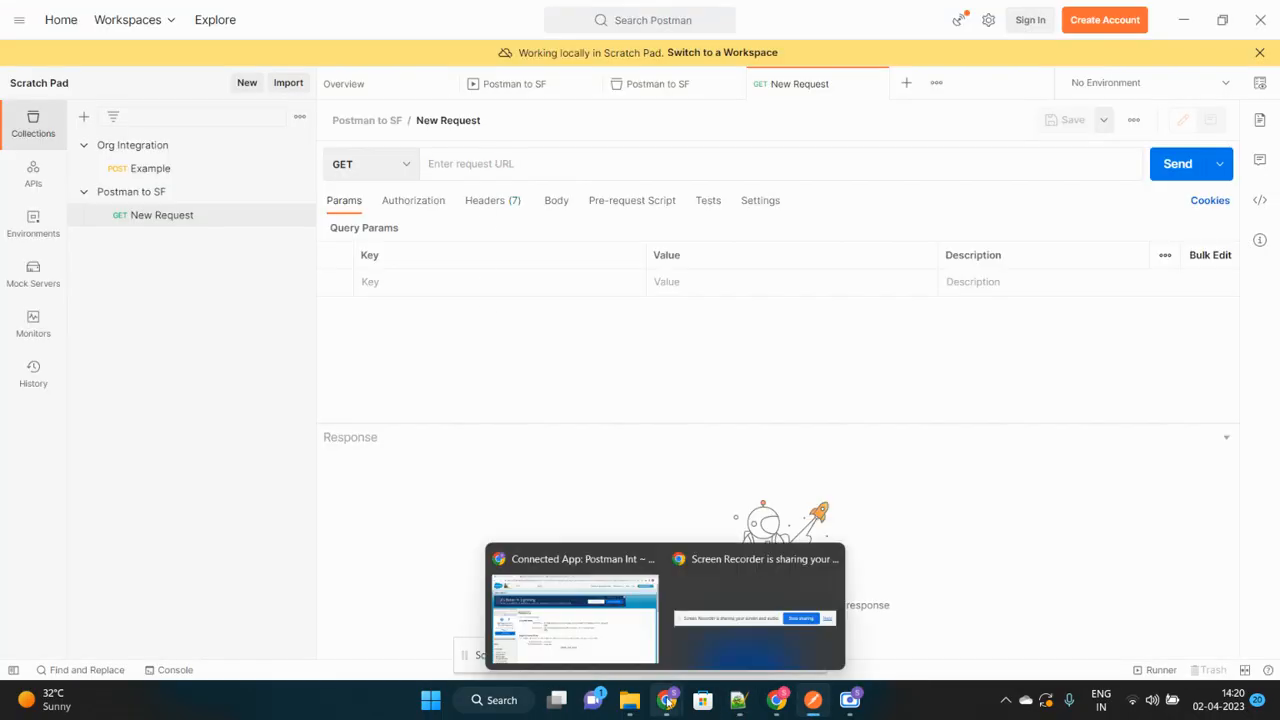
left_click(600, 615)
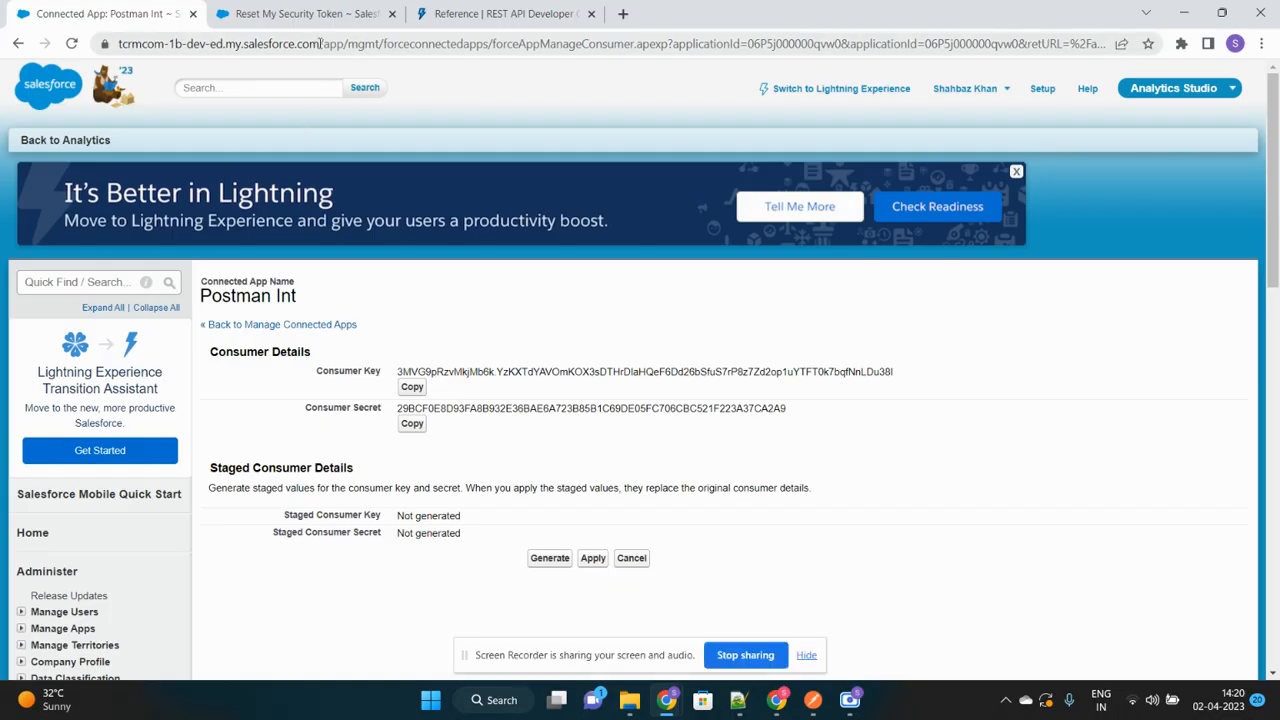
left_click_drag(320, 44, 71, 50)
key("ctrl+c")
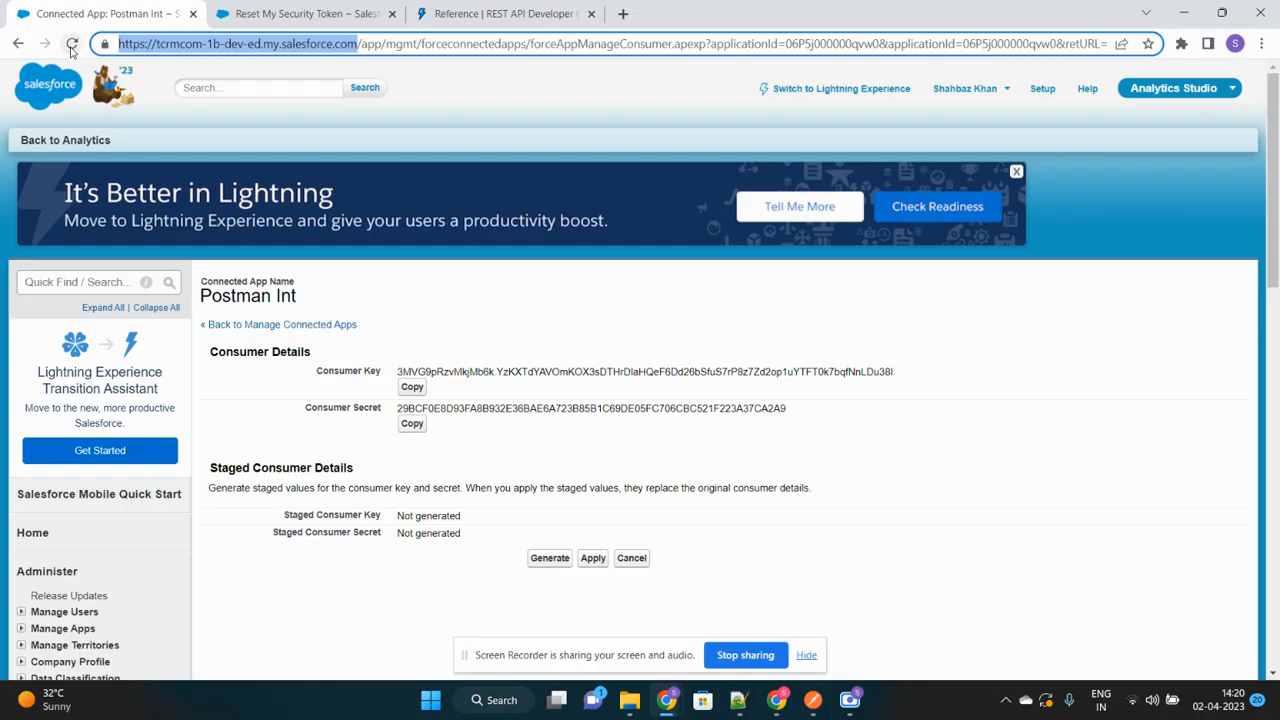
left_click(815, 706)
key("ctrl+v")
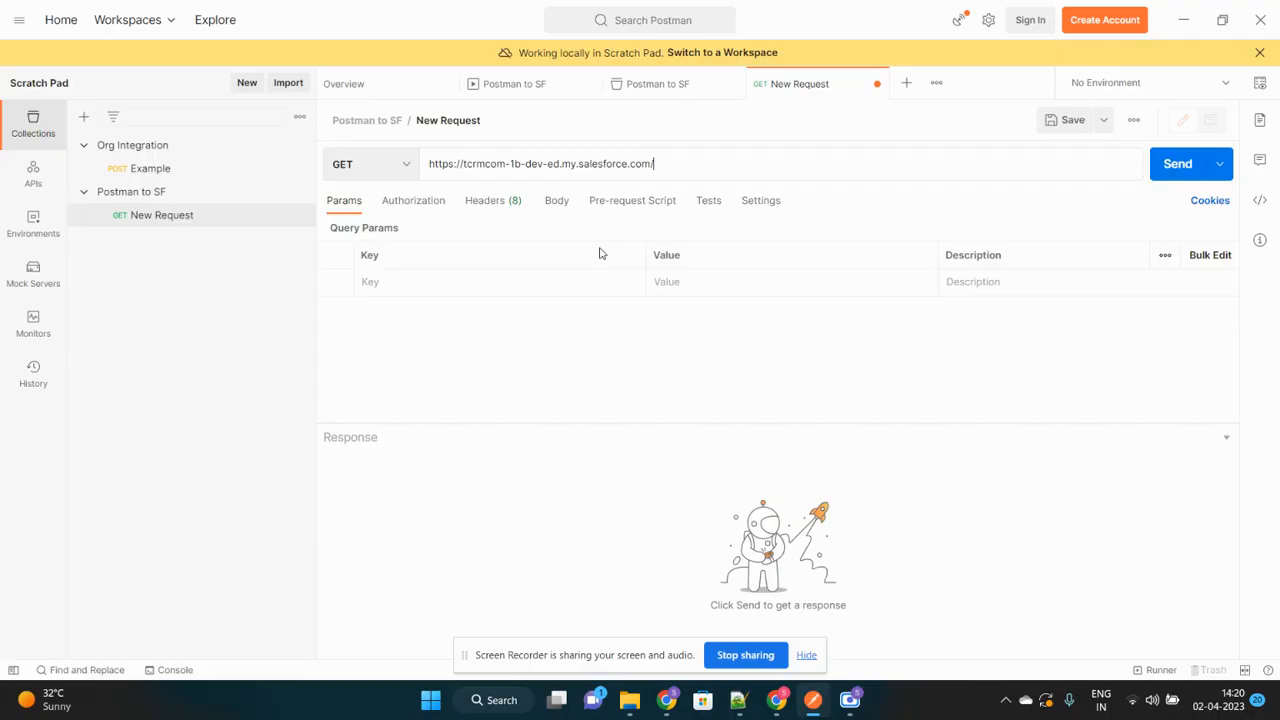
key("alt+Tab")
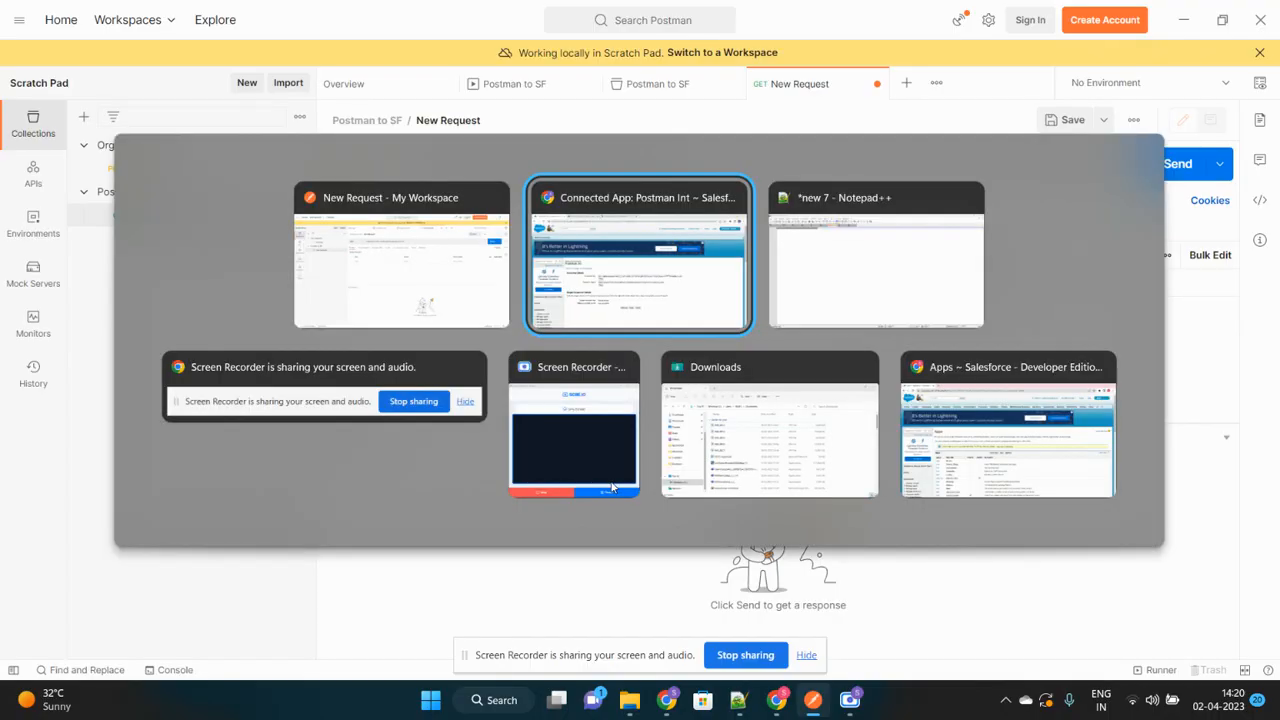
Open the REST API Developer Guide Reference page and scroll to the Account example URI.
left_click(515, 14)
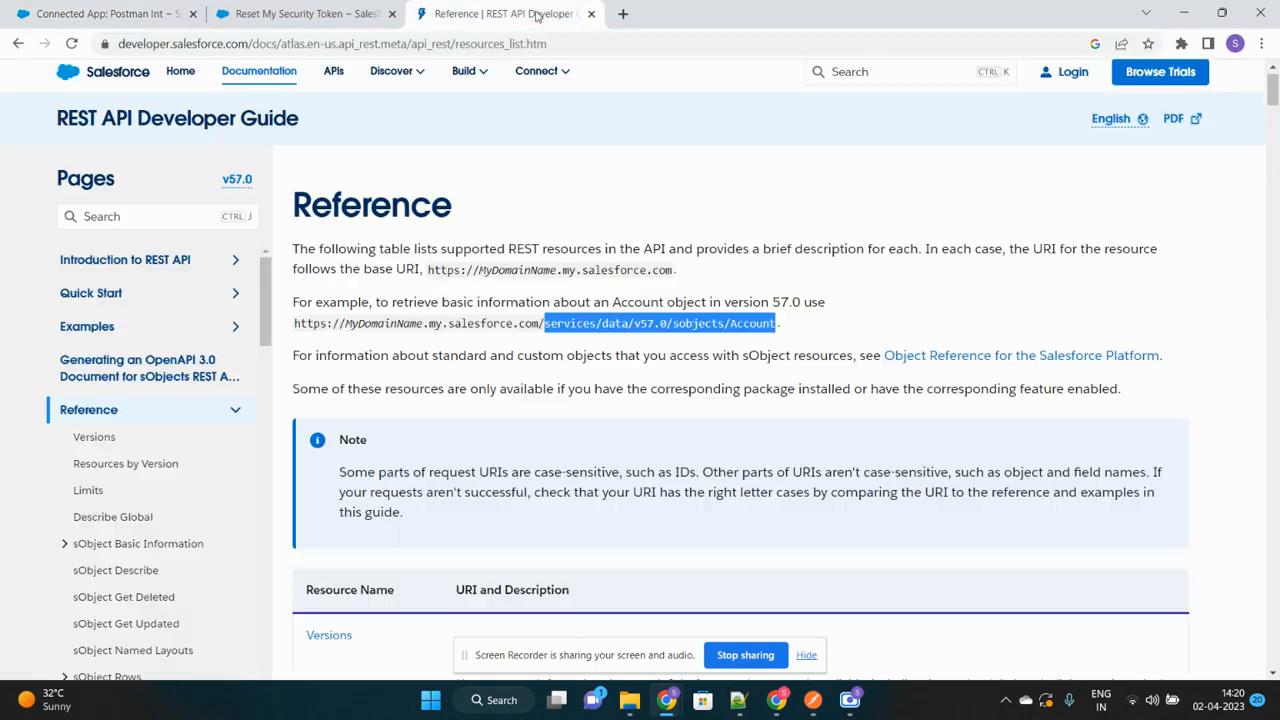
left_click(522, 404)
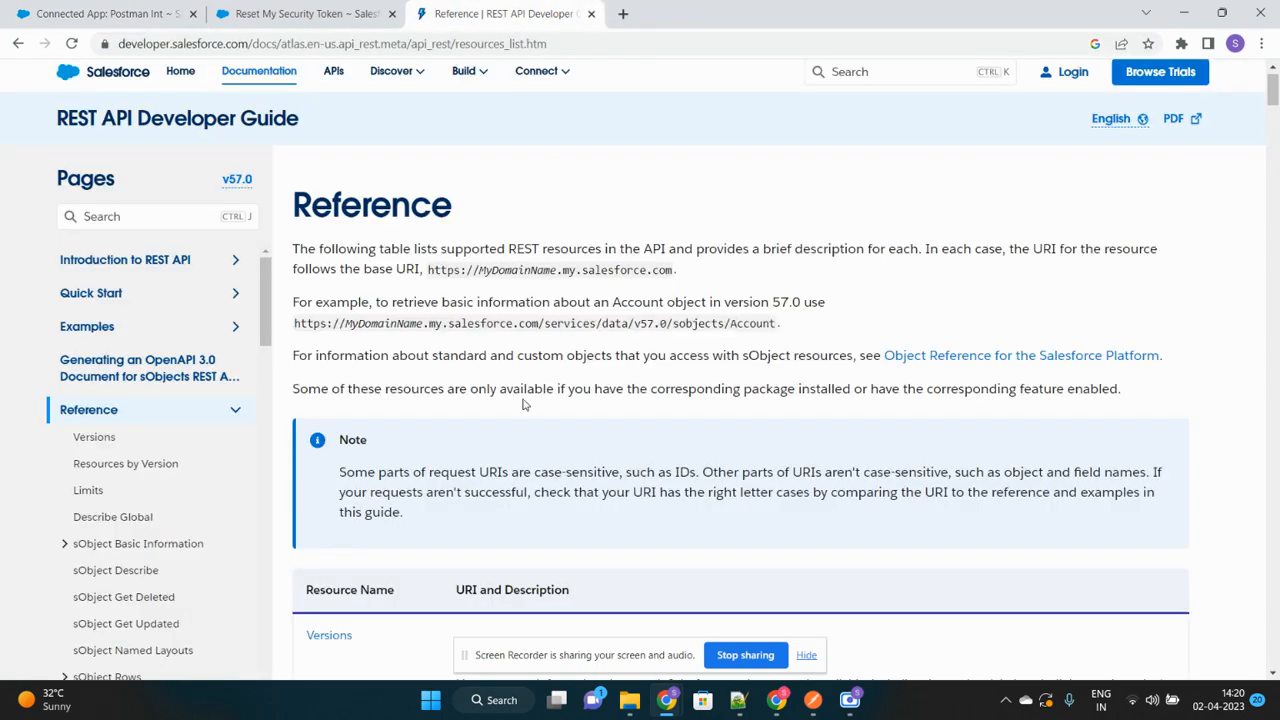
scroll(522, 404, "down", 2)
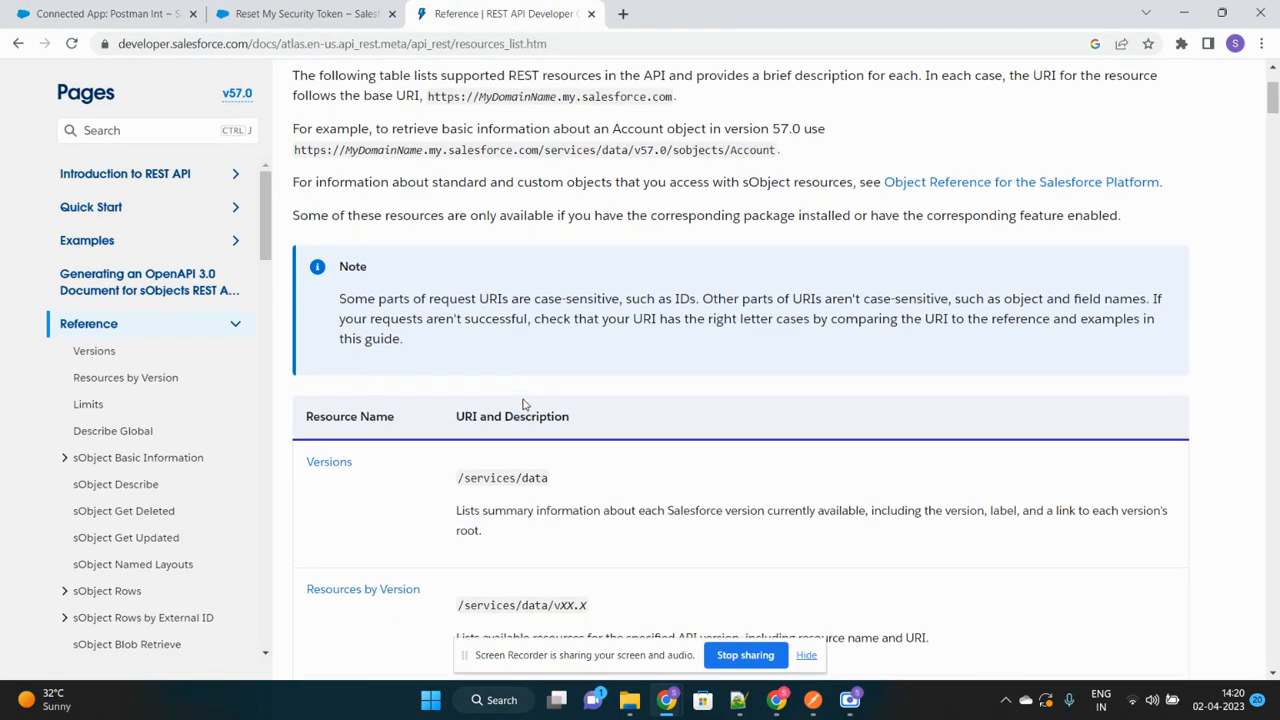
scroll(522, 404, "up", 2)
scroll(522, 404, "down", 4)
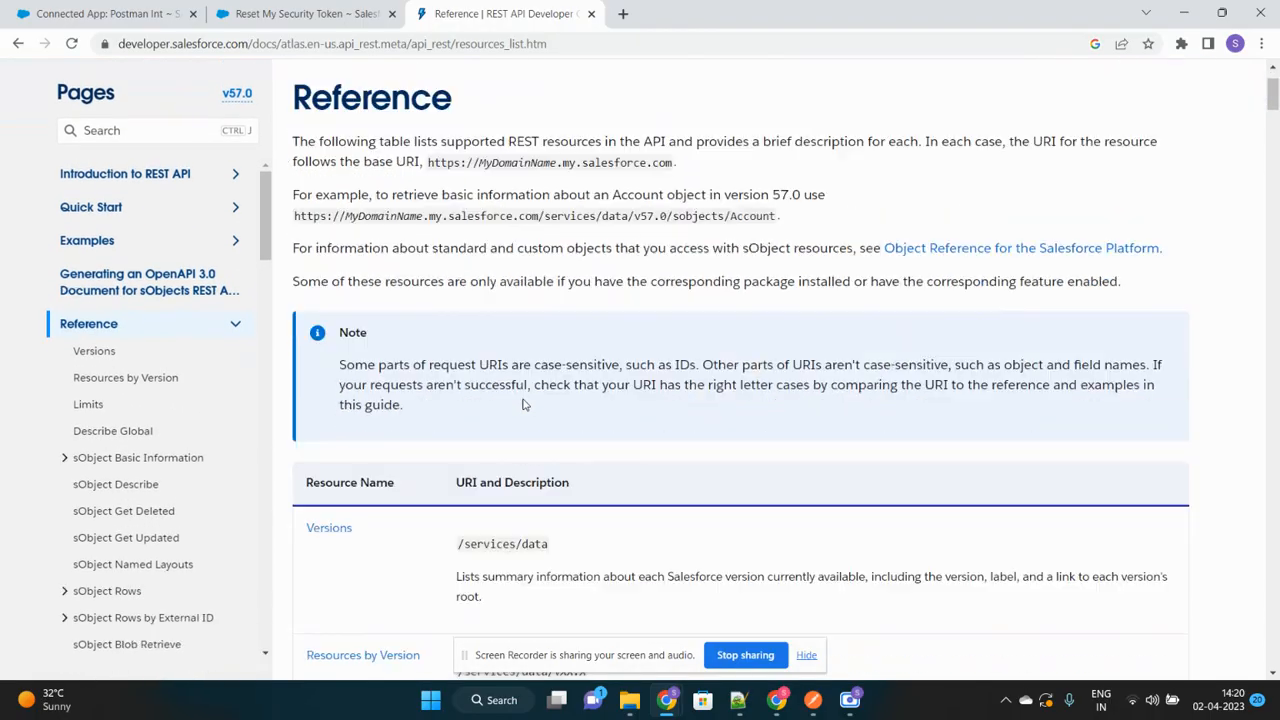
scroll(522, 404, "down", 2)
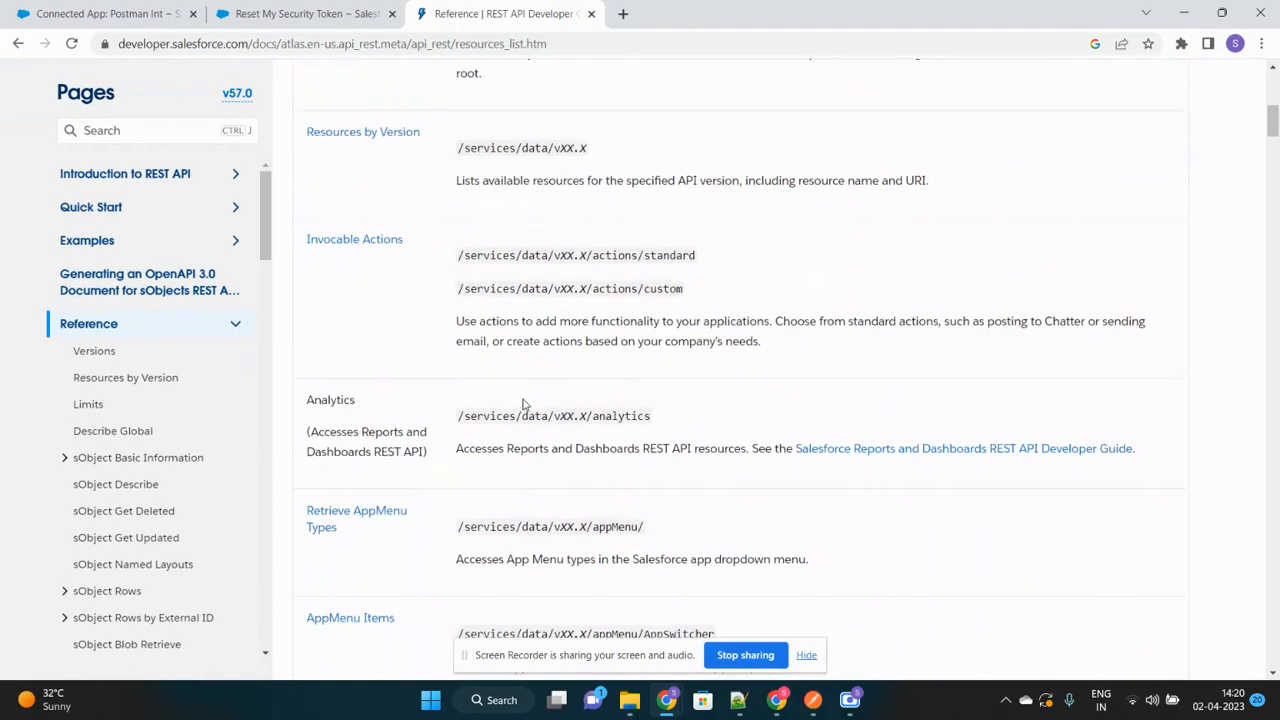
scroll(522, 404, "up", 6)
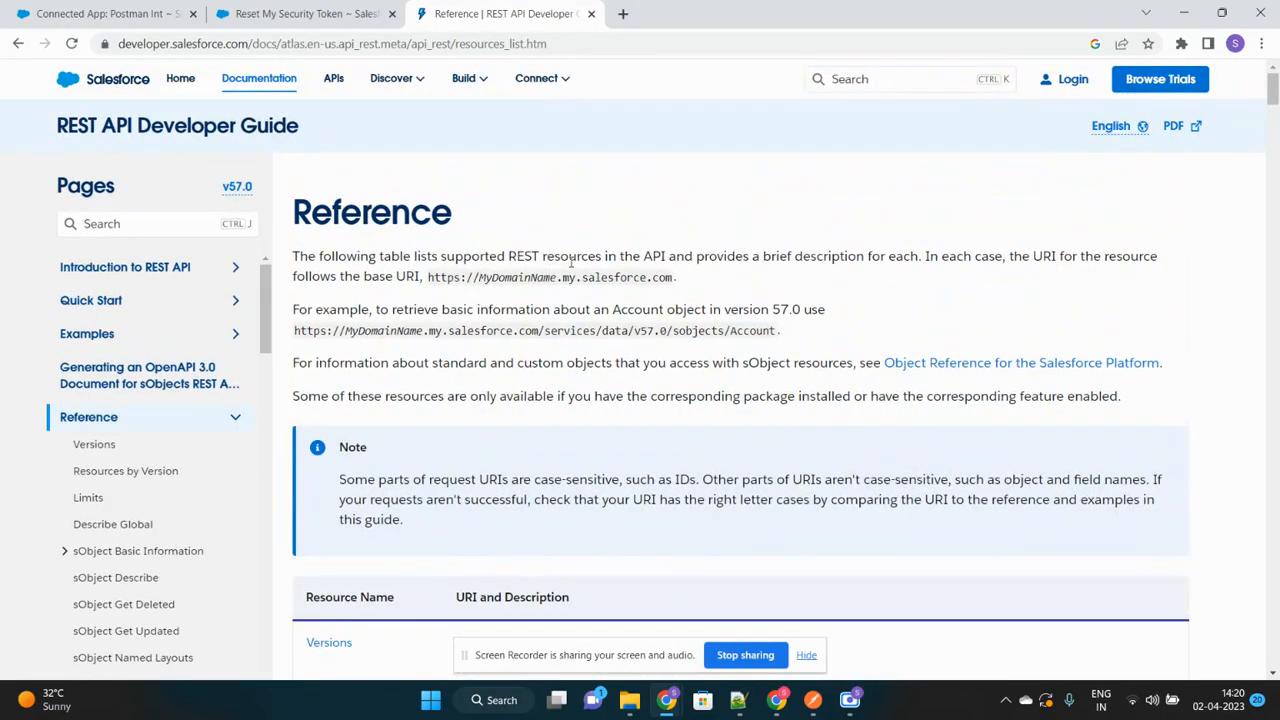
scroll(502, 461, "down", 1)
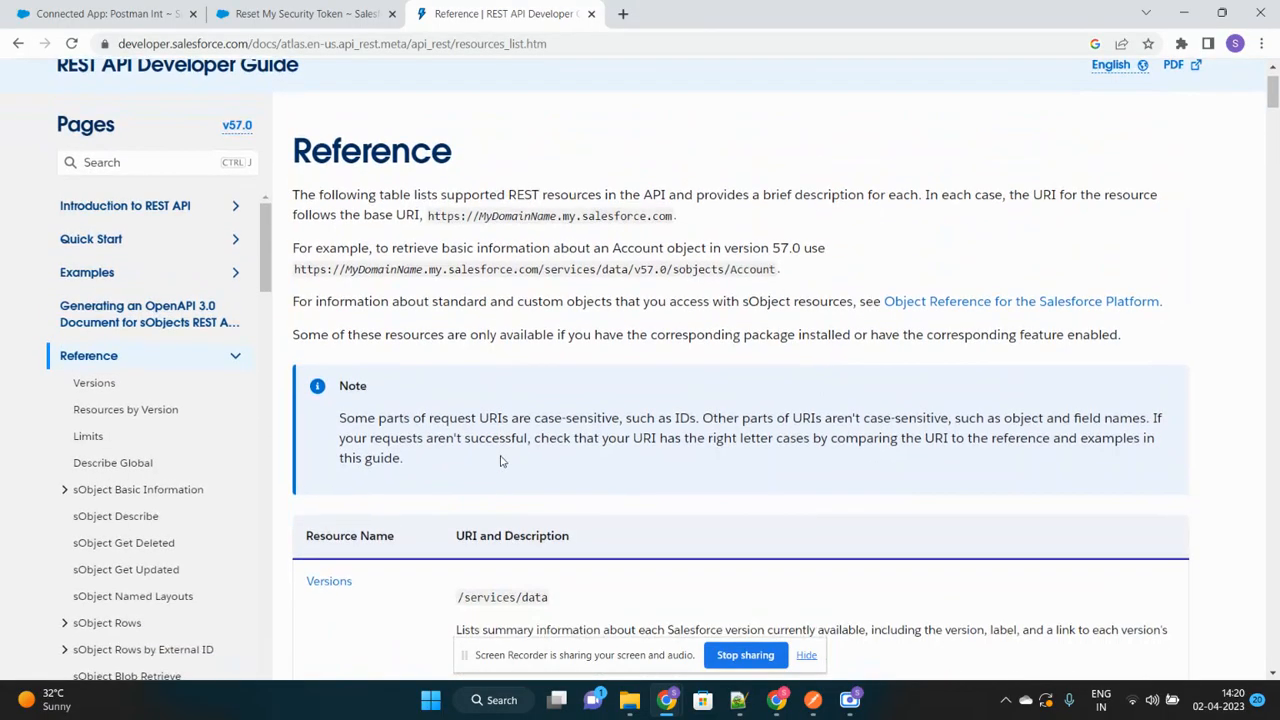
scroll(502, 461, "down", 4)
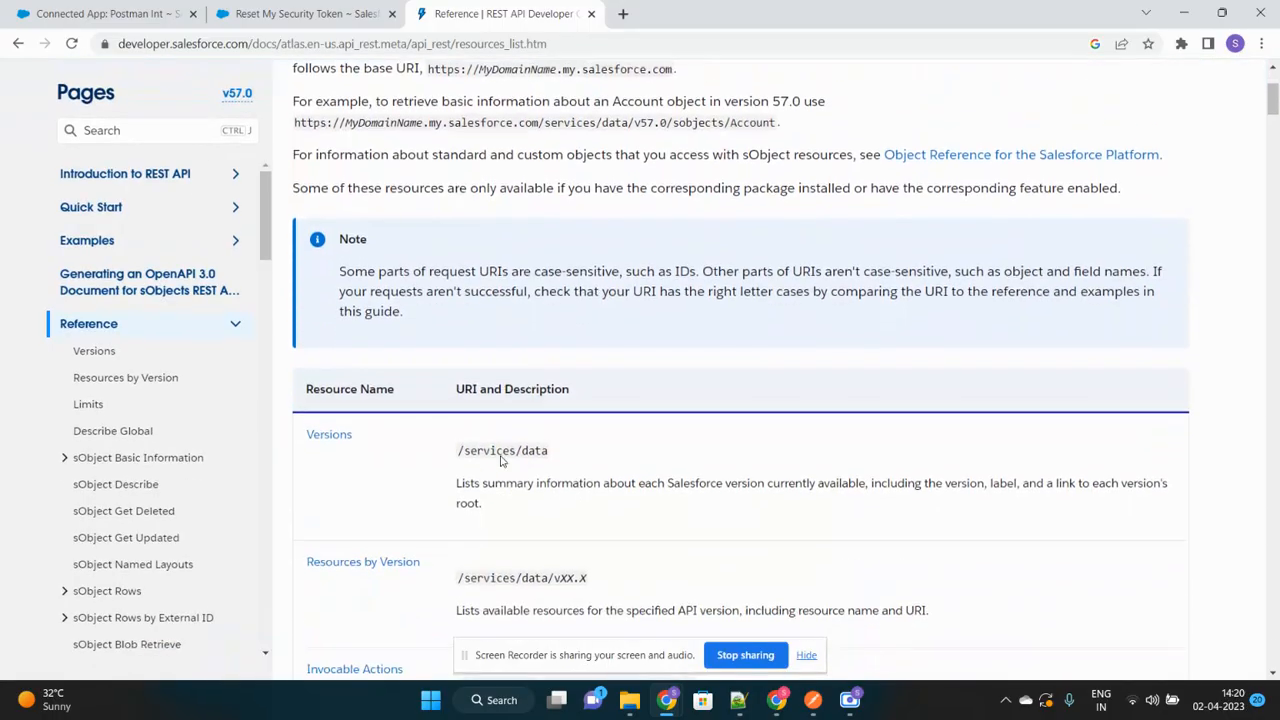
scroll(501, 456, "up", 1)
scroll(501, 456, "up", 3)
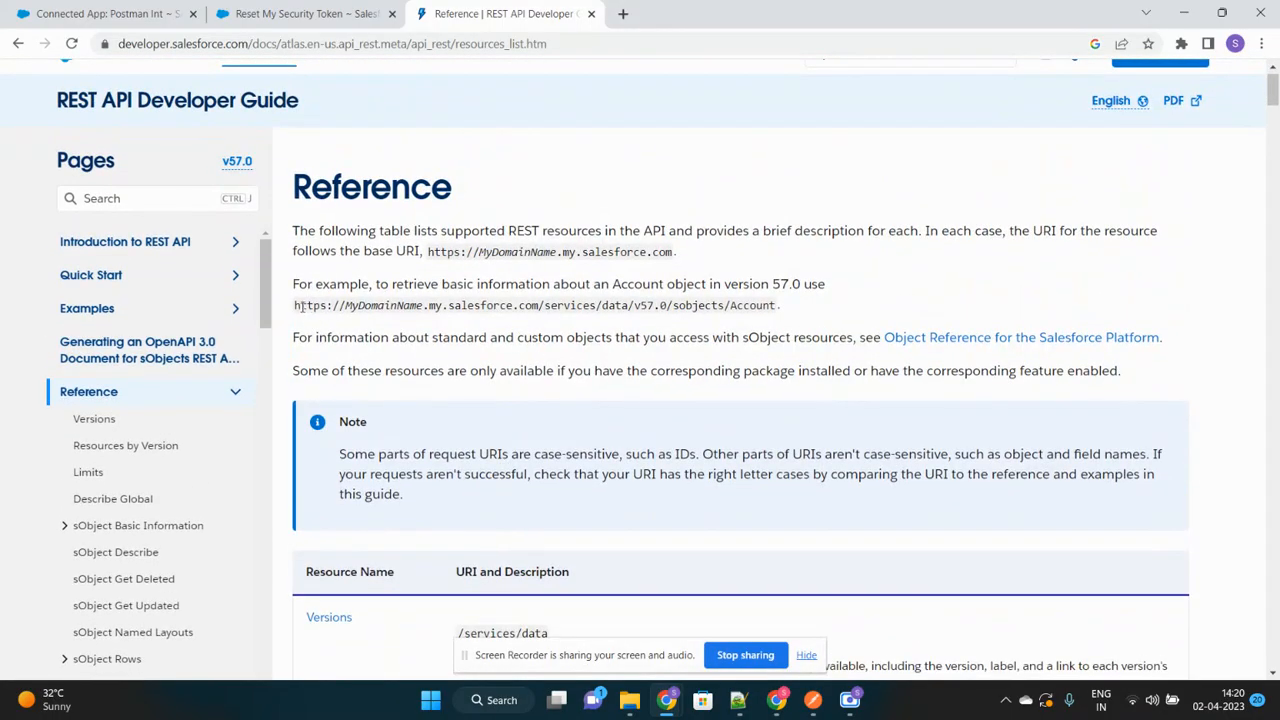
Select the services/data/v57.0/sobjects/Account path in the example URI.
double_click(765, 305)
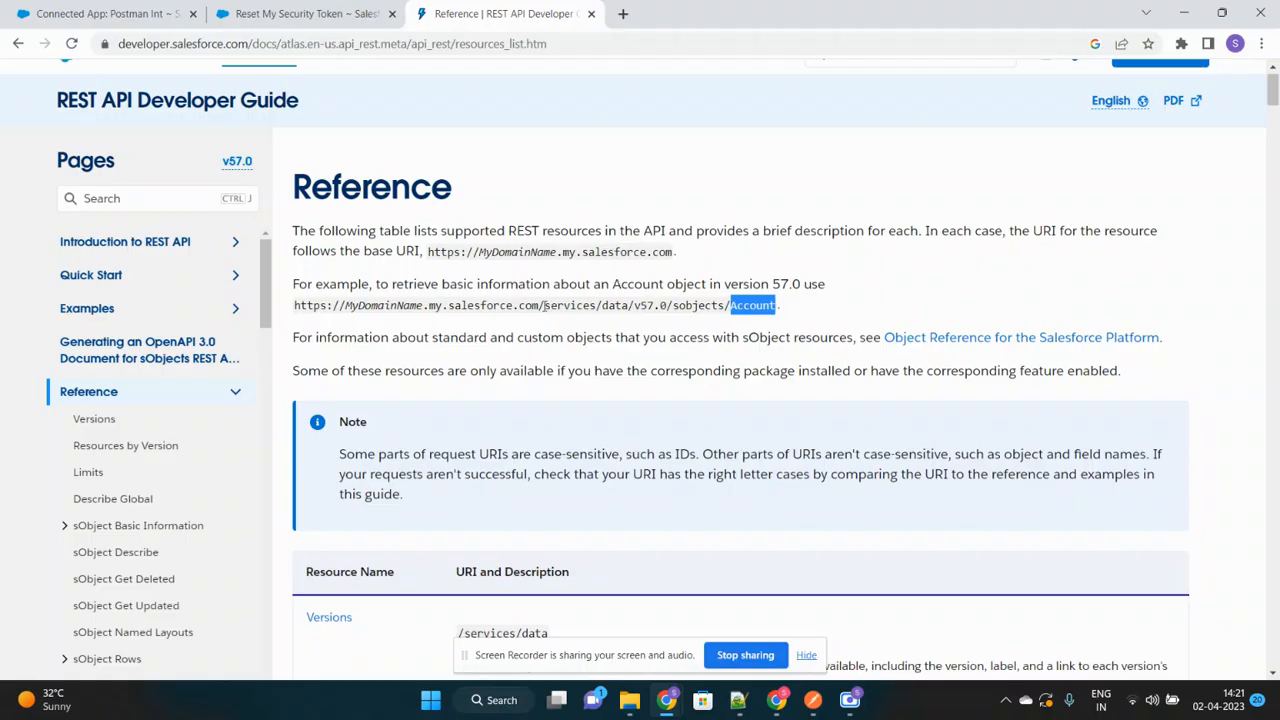
left_click_drag(536, 305, 352, 305)
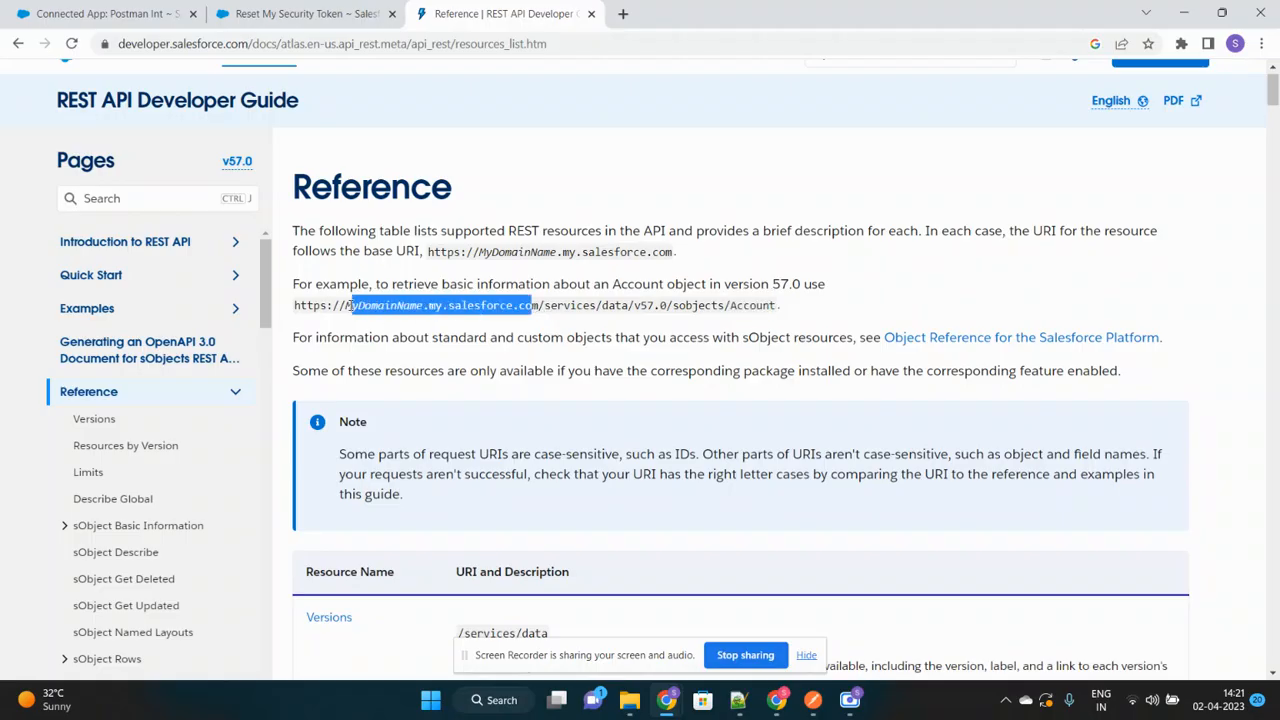
left_click_drag(545, 305, 783, 311)
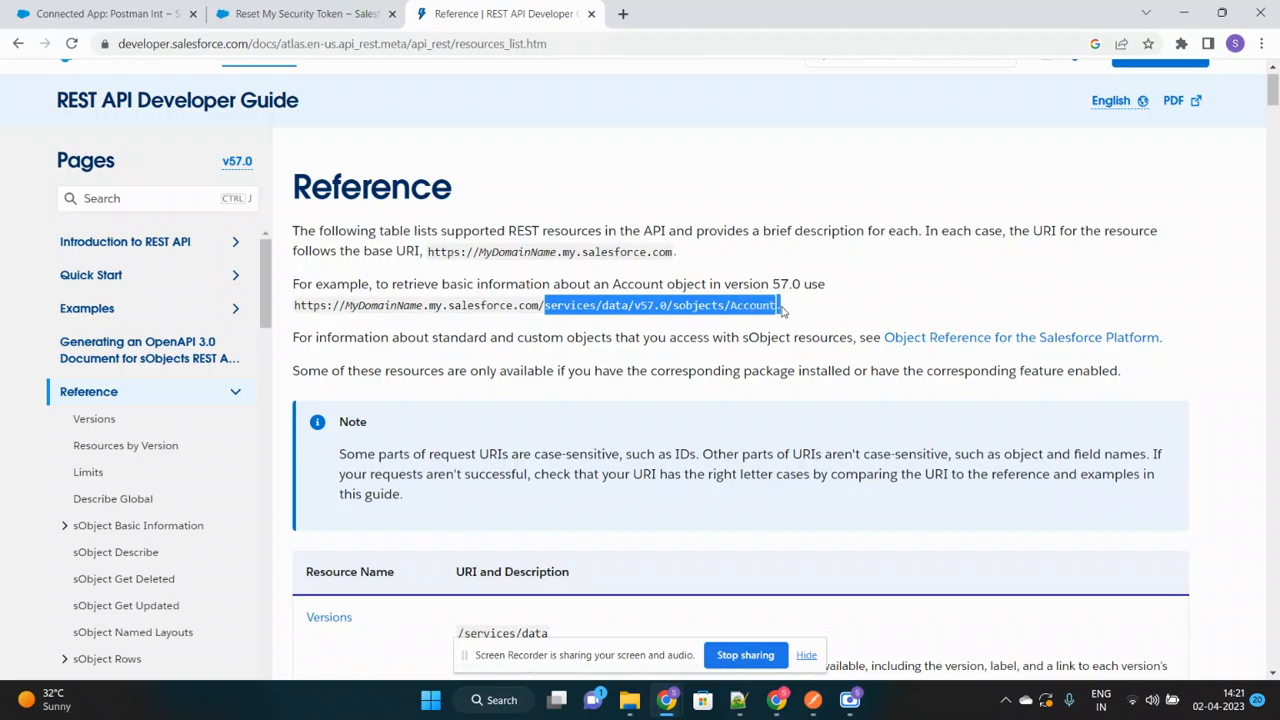
key("alt+Tab")
left_click(694, 169)
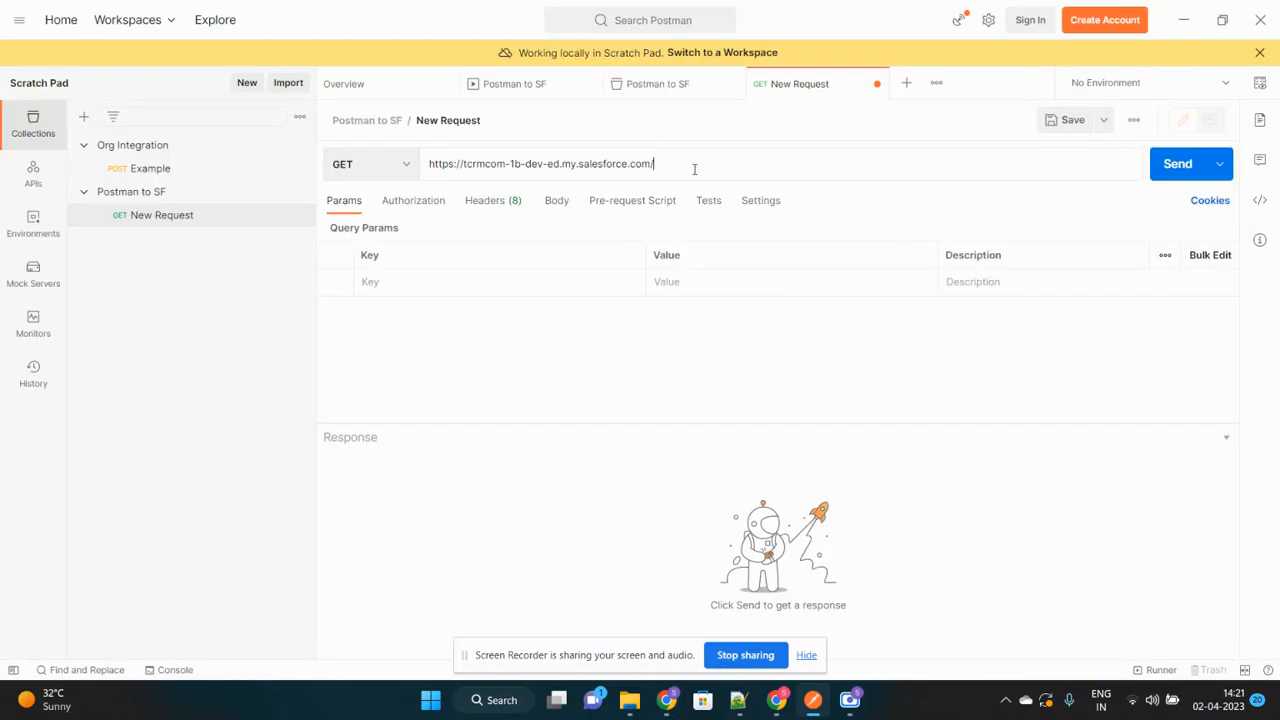
type("https://tcrmcom-1b-dev-ed.my.salesforce.com/")
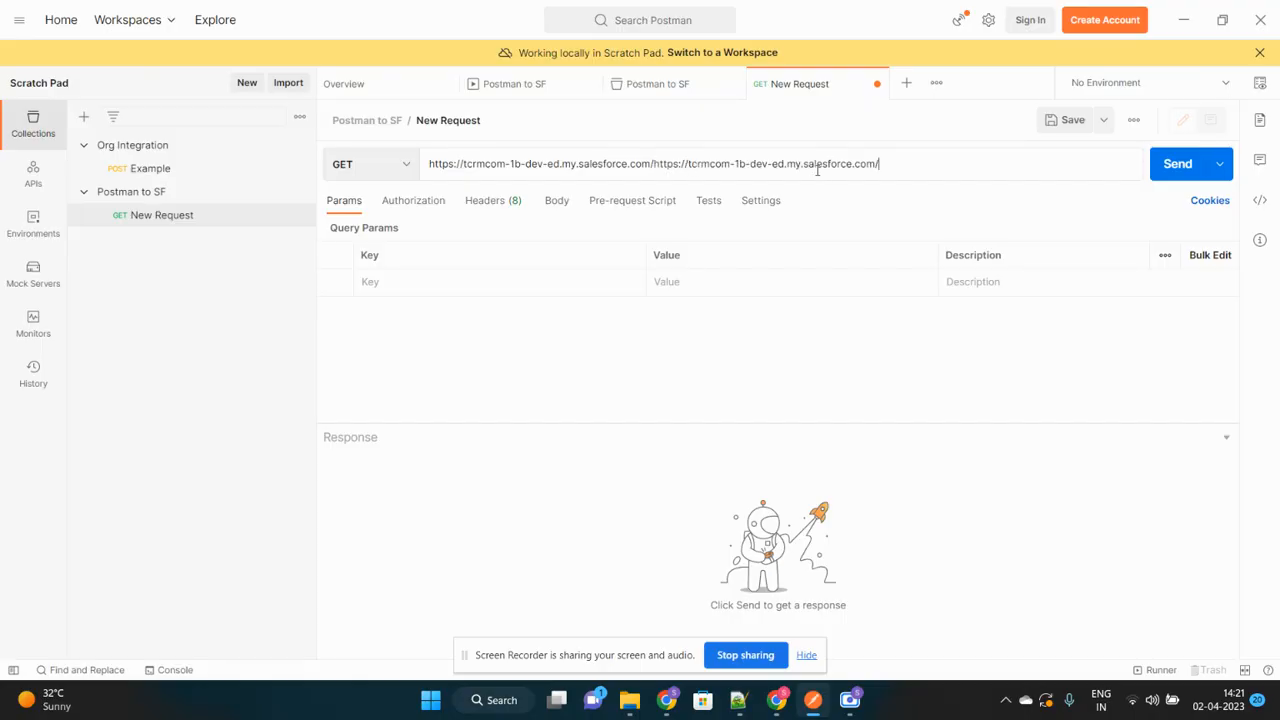
key("alt+Tab")
left_click(781, 303)
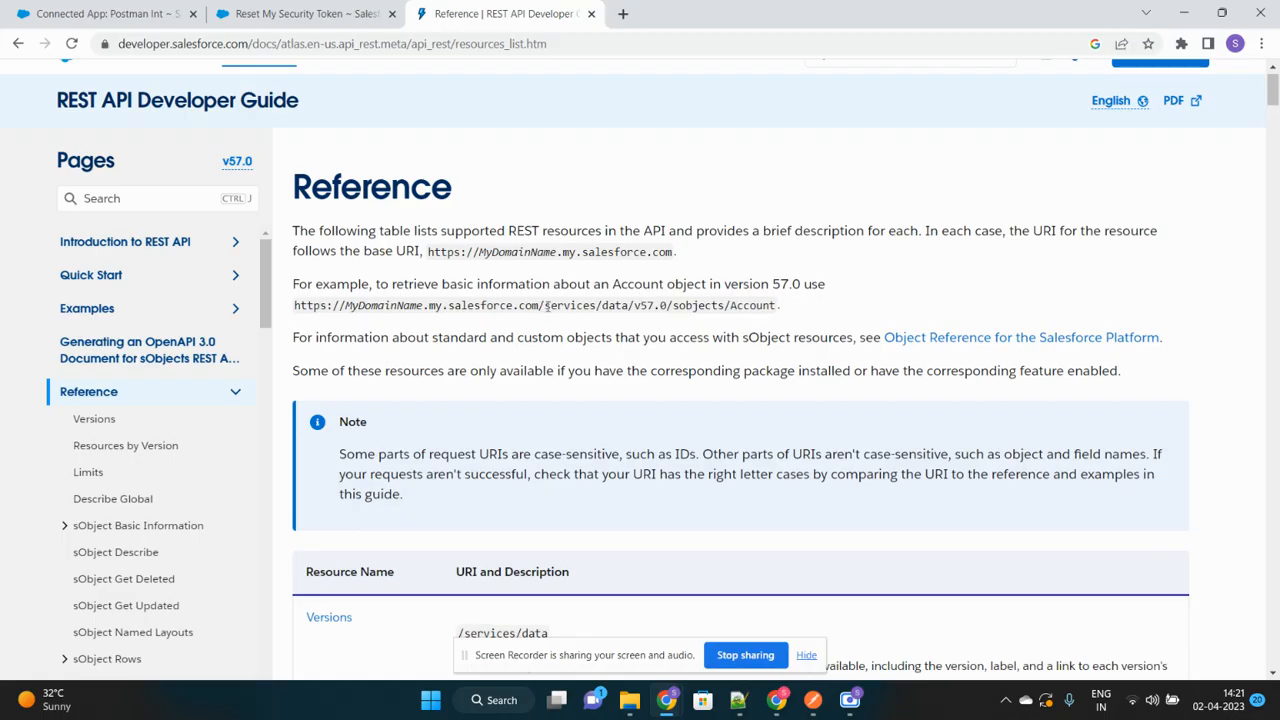
left_click_drag(544, 306, 779, 308)
key("ctrl+c")
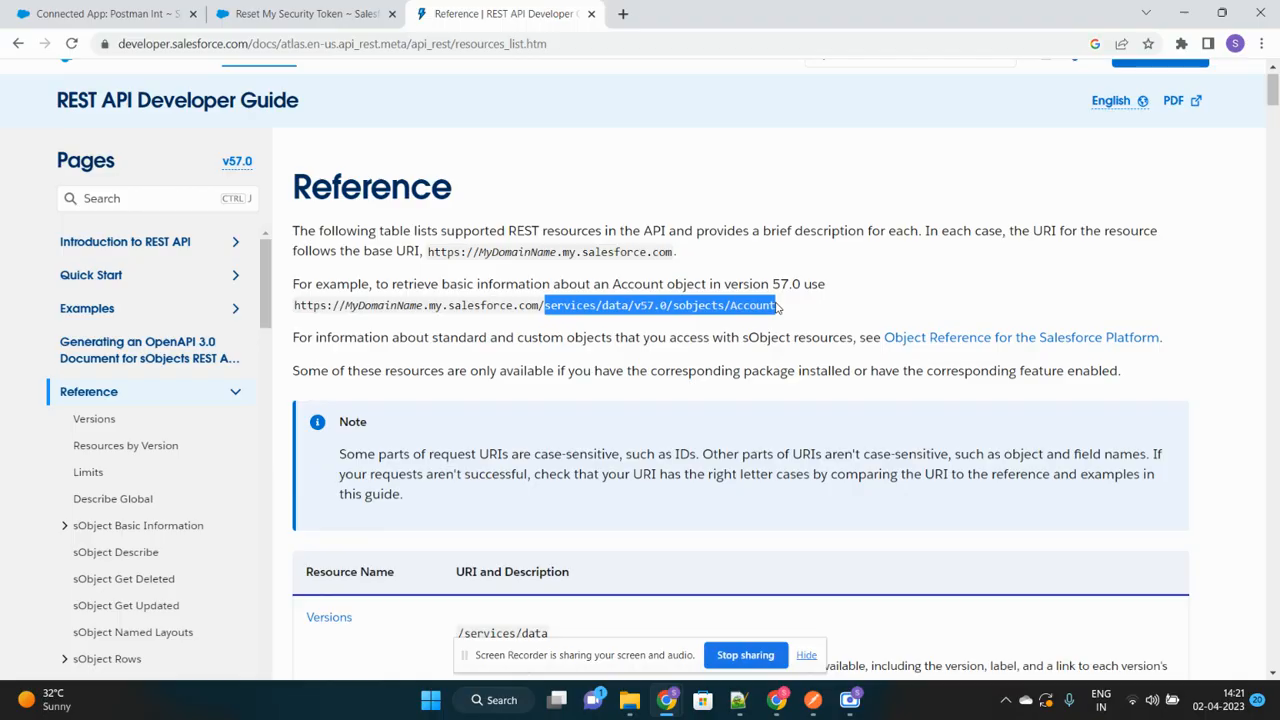
key("alt+Tab")
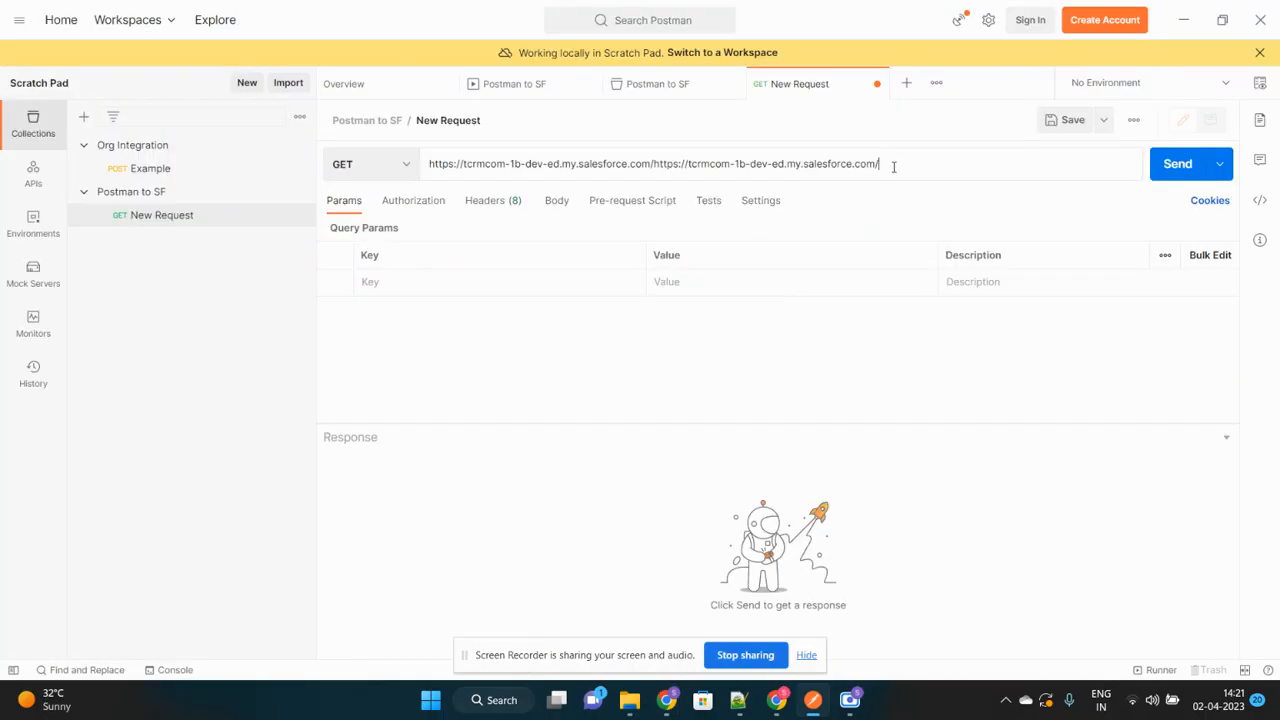
left_click_drag(891, 166, 655, 170)
key("BackSpace")
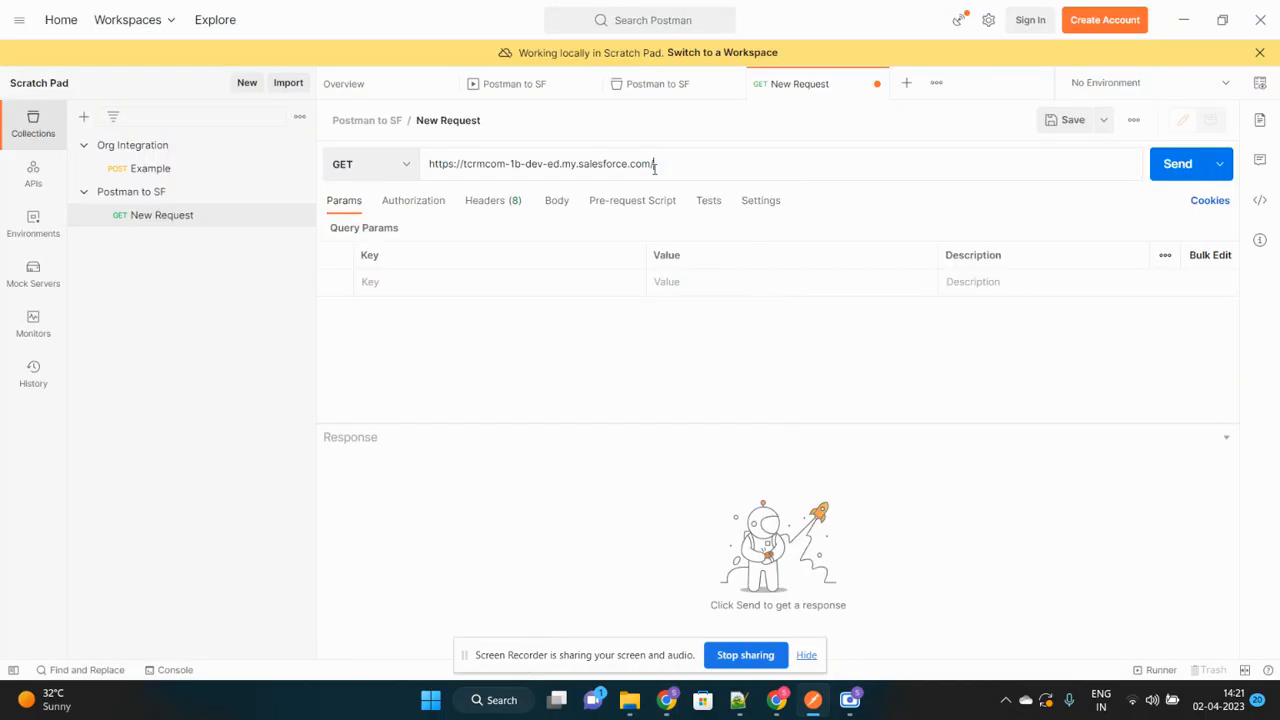
key("ctrl+v")
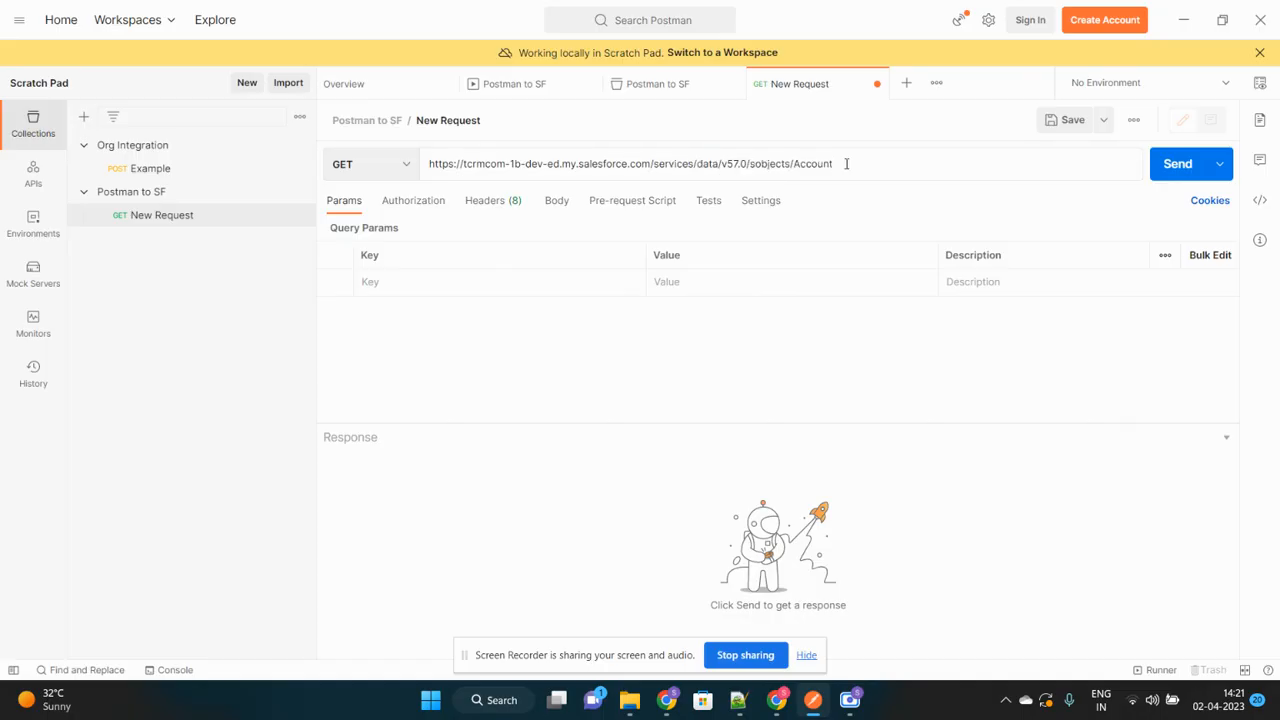
left_click(404, 166)
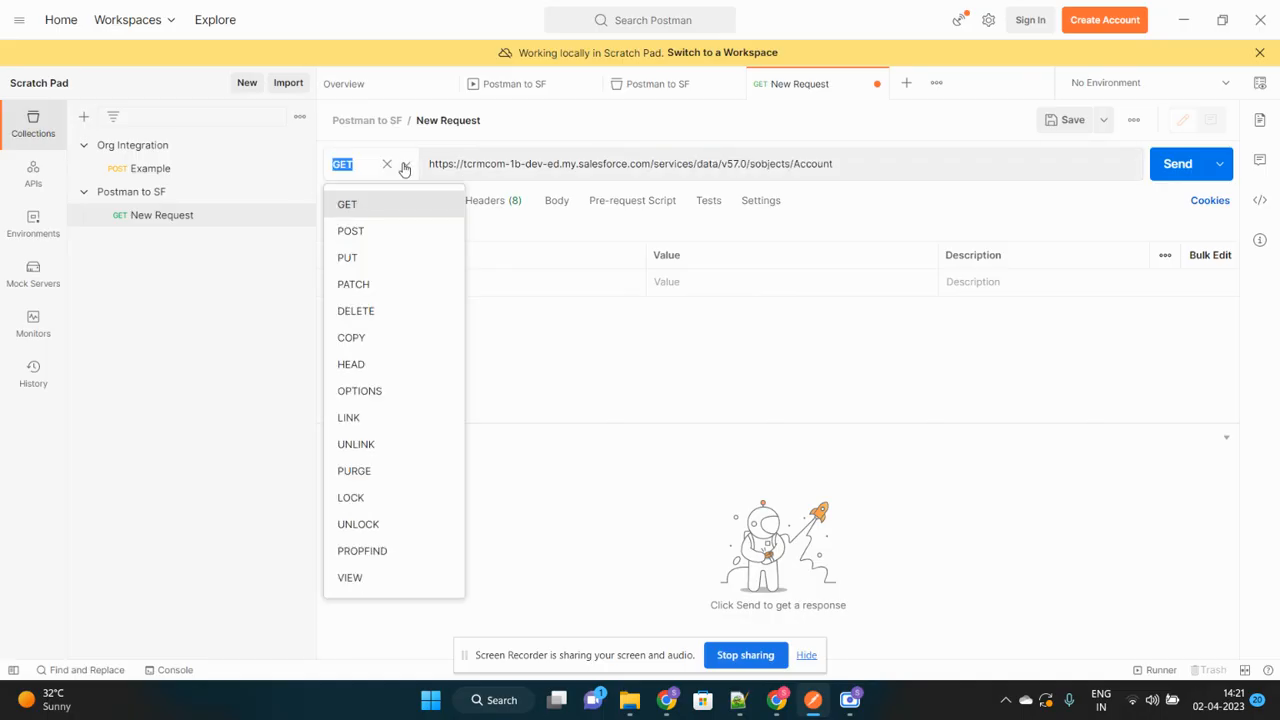
Make the request a POST with raw body {"Name":"Account Created from API Post"}.
left_click(378, 240)
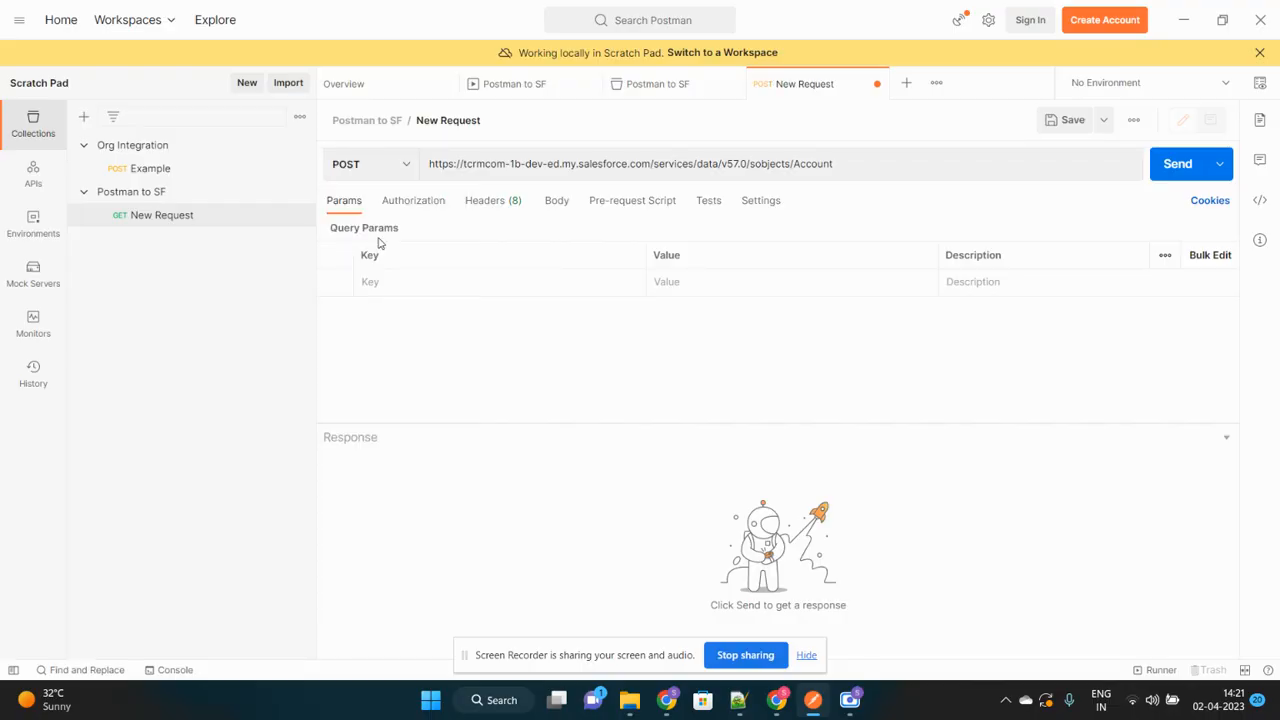
left_click(557, 205)
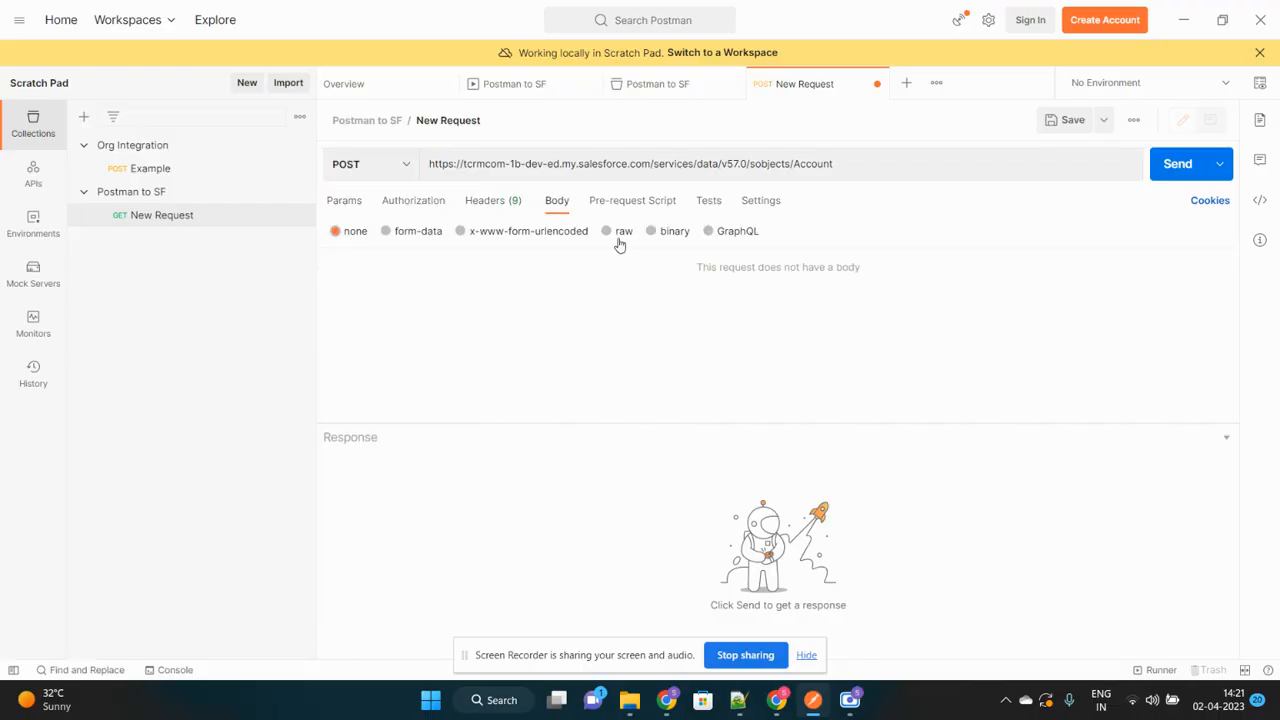
left_click(607, 231)
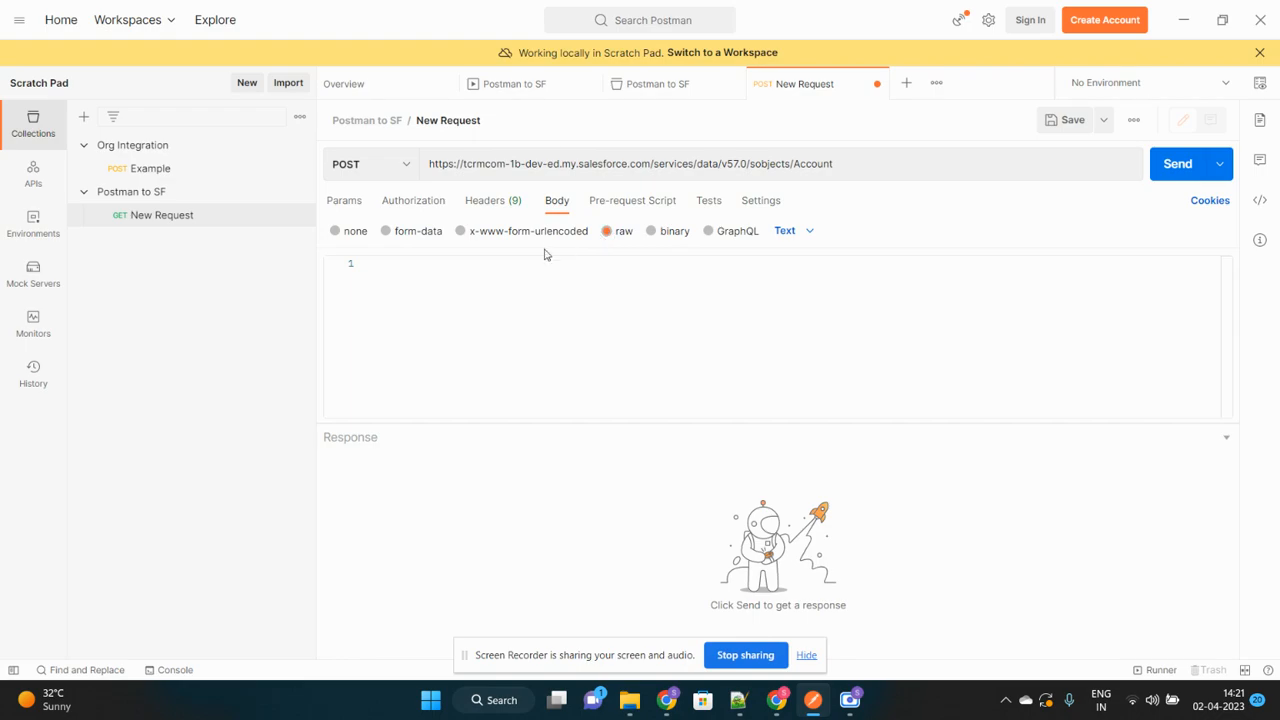
left_click(430, 274)
type("{")
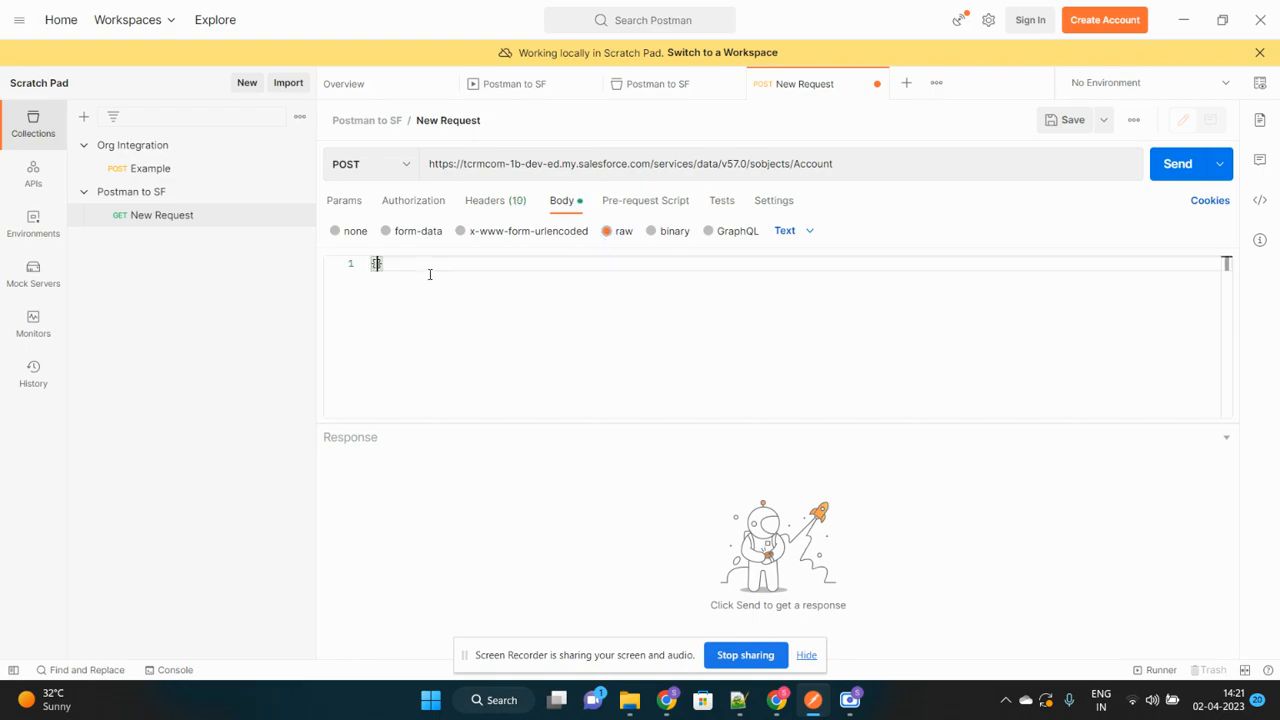
key("Return")
type("\"")
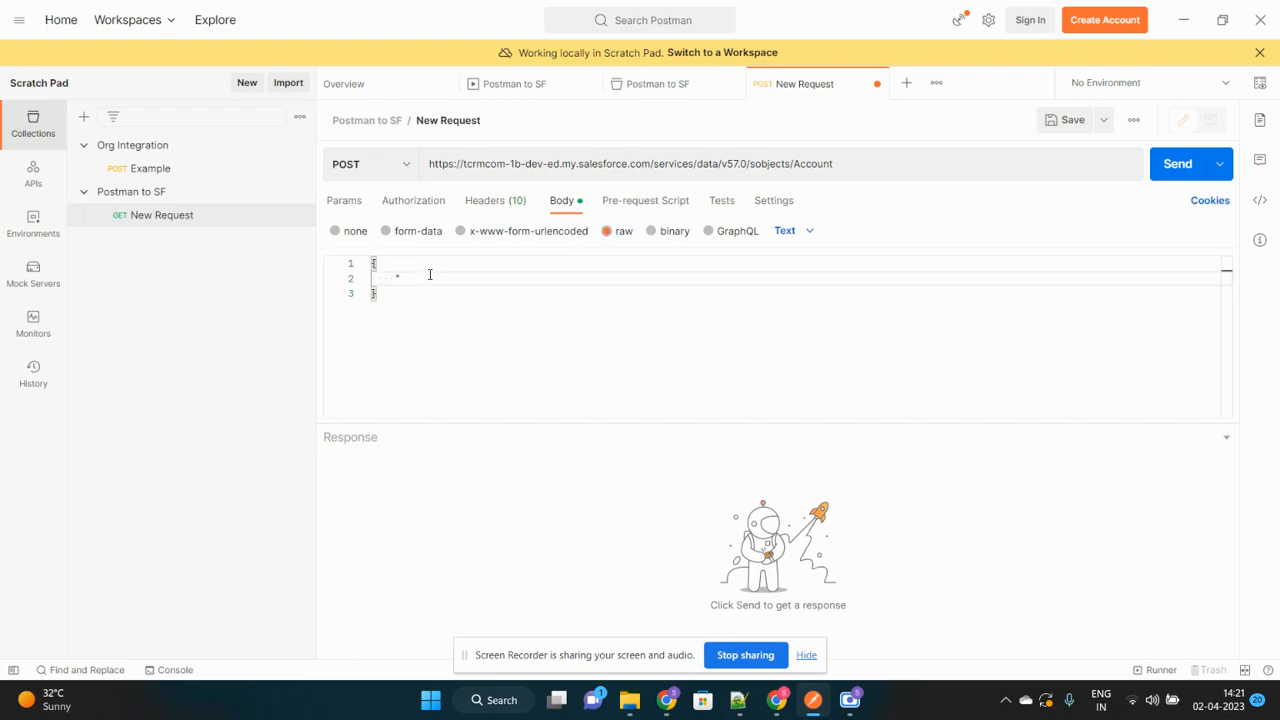
type("Name\":\"Account Created from API Post")
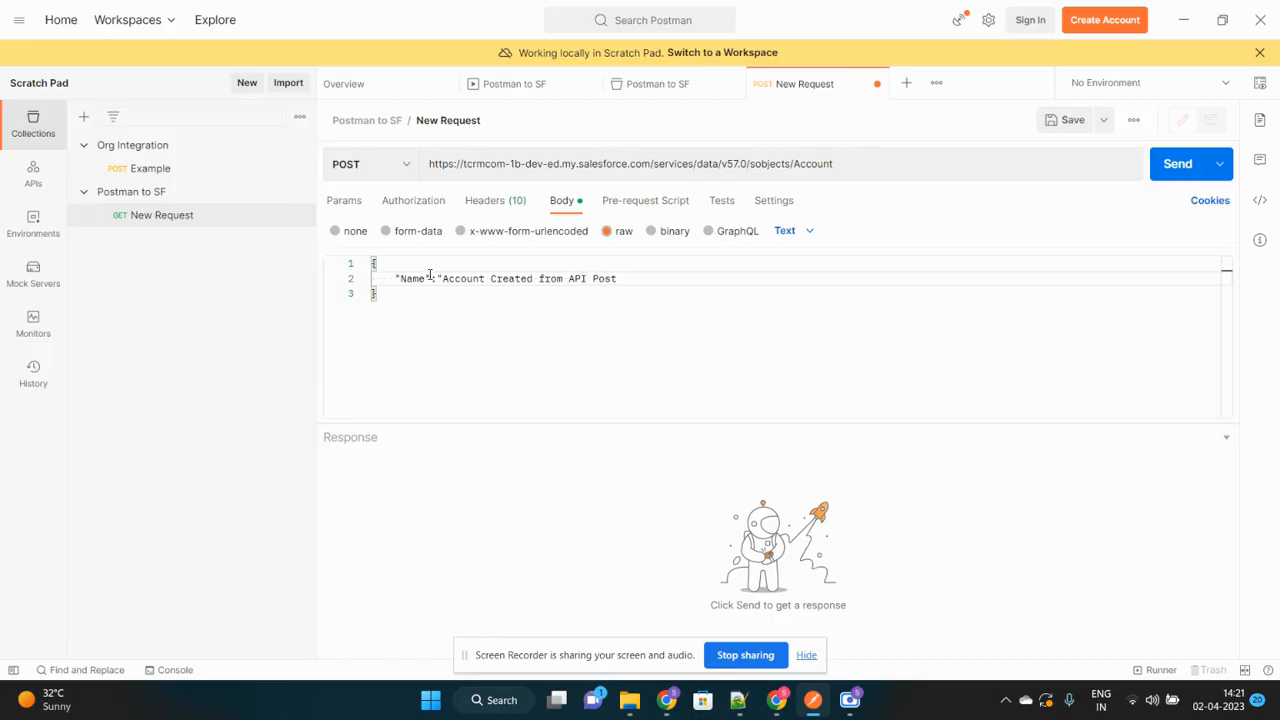
type("\"")
Send the POST with the body format set to JSON, getting 201 Created, and copy the new id.
left_click(1170, 163)
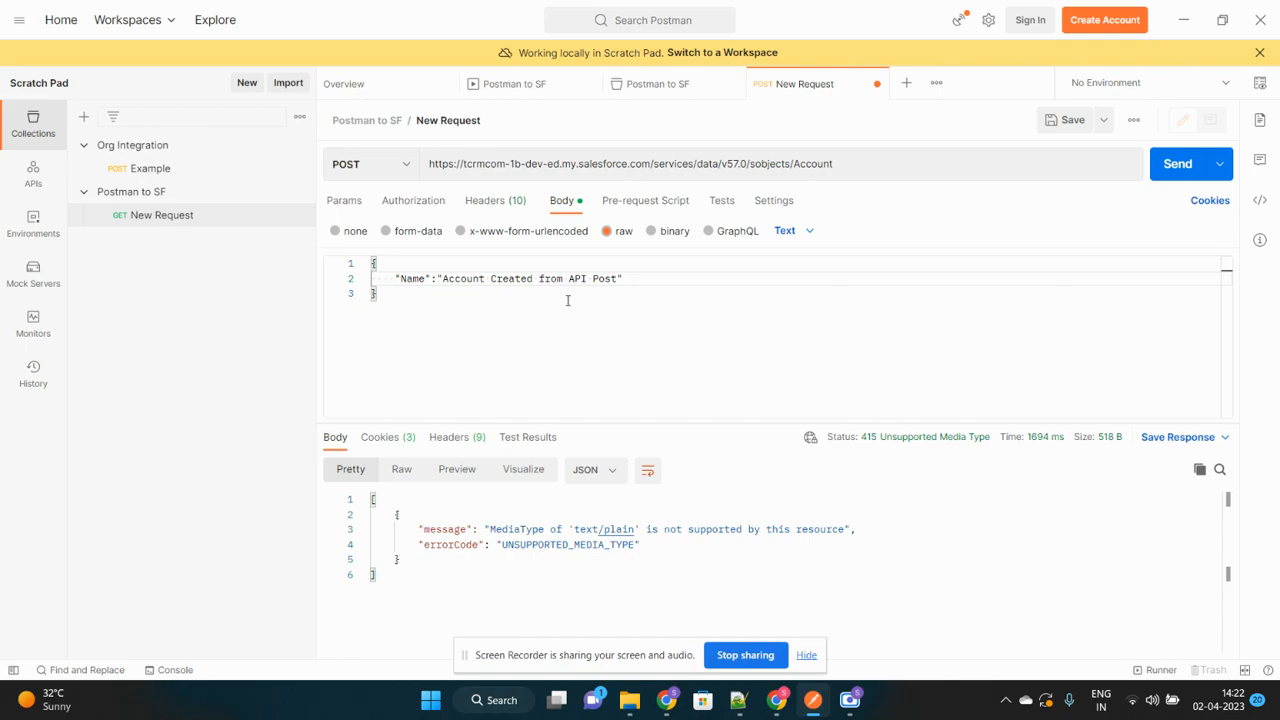
left_click(811, 233)
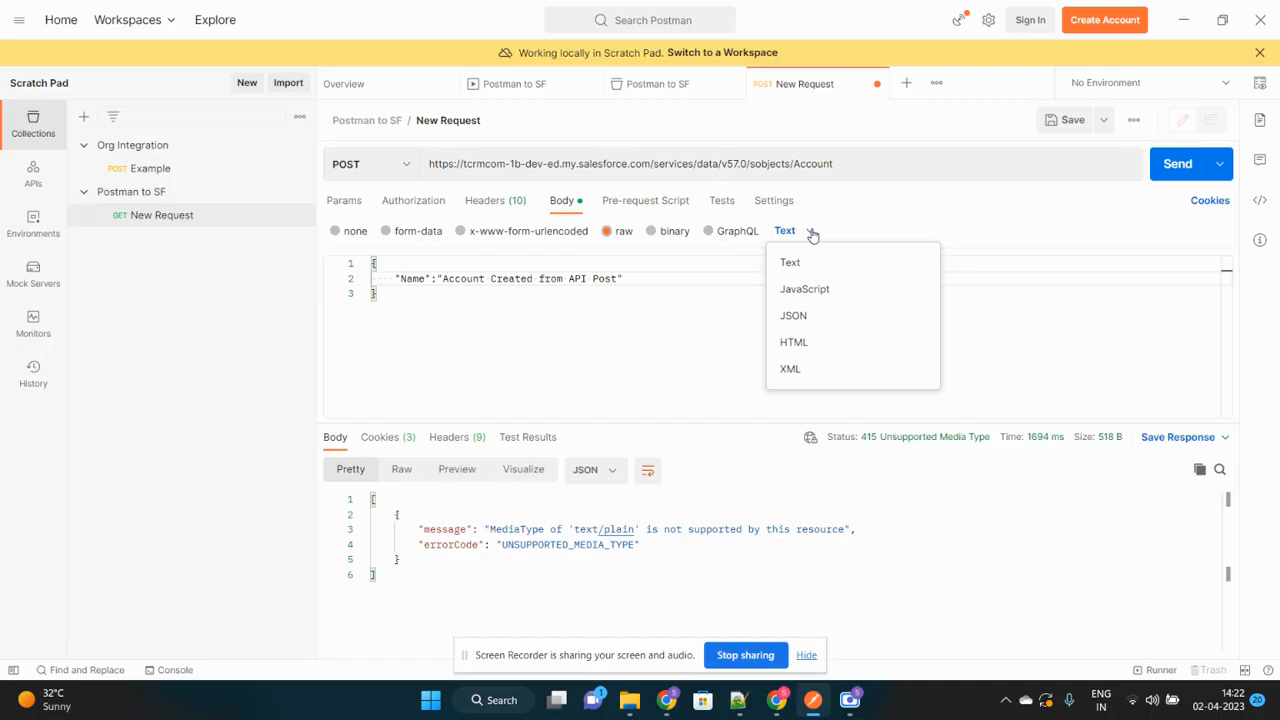
left_click(806, 317)
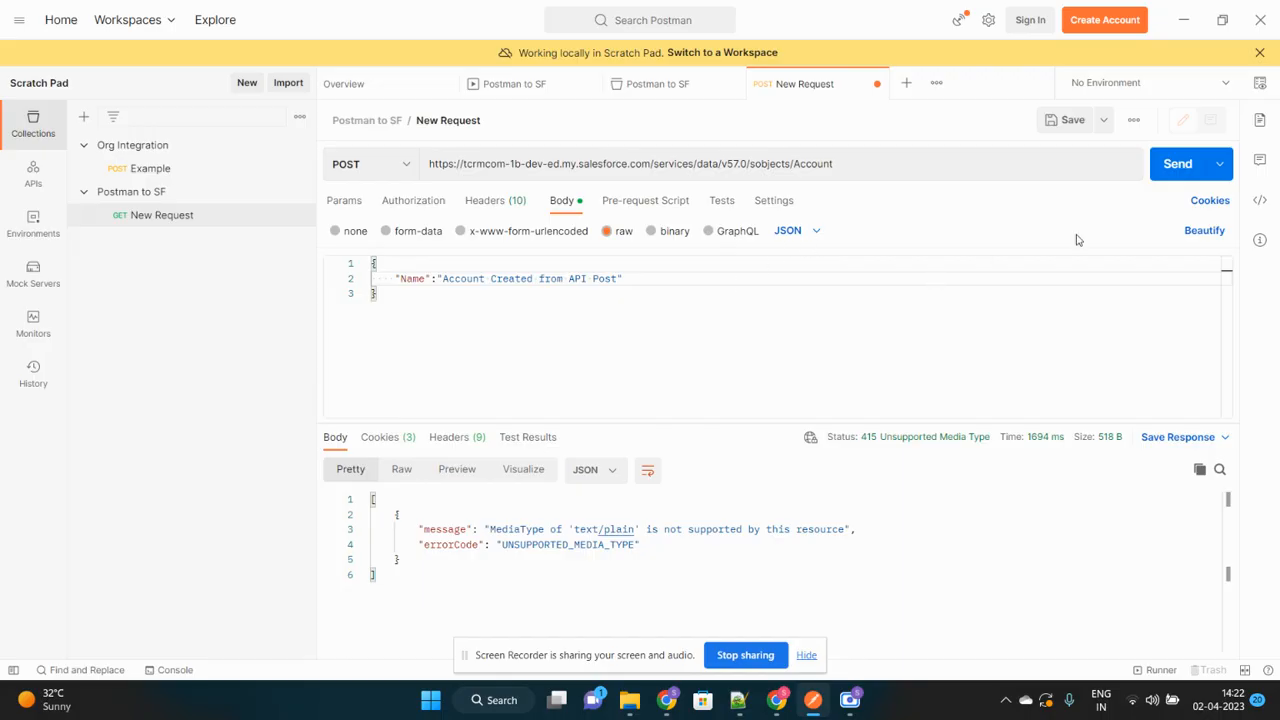
left_click(1178, 166)
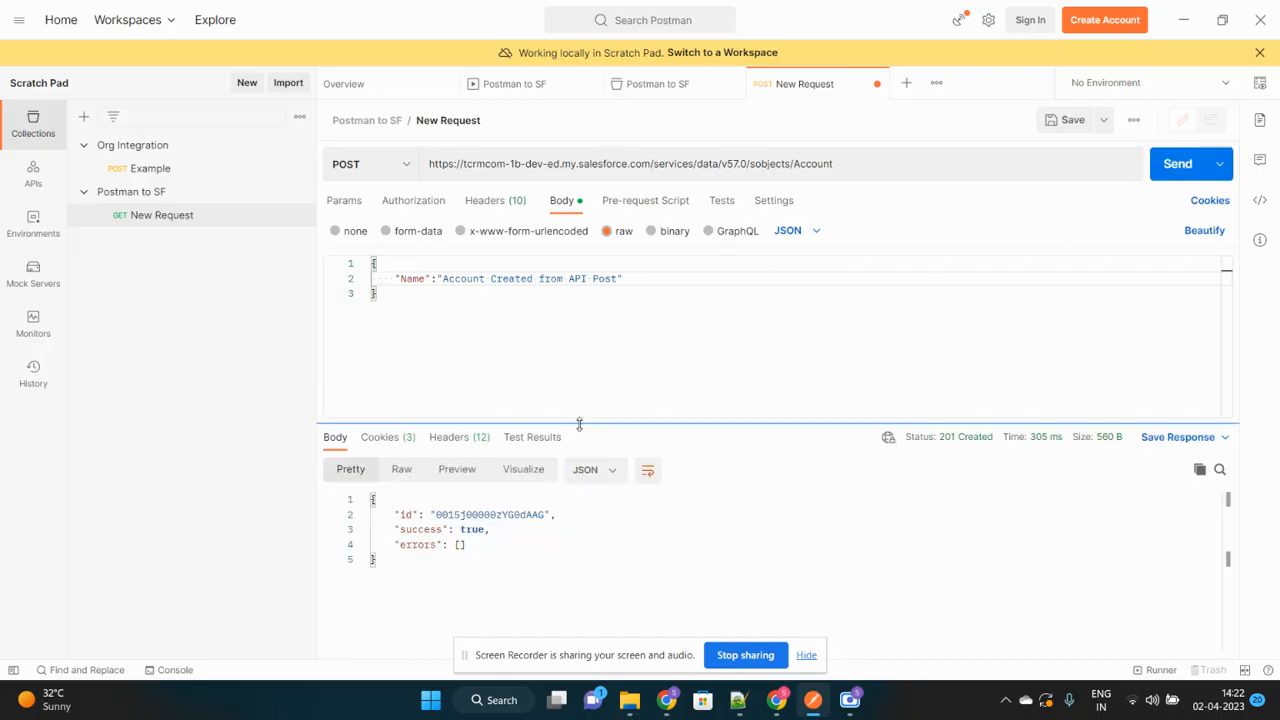
double_click(487, 515)
key("ctrl+c")
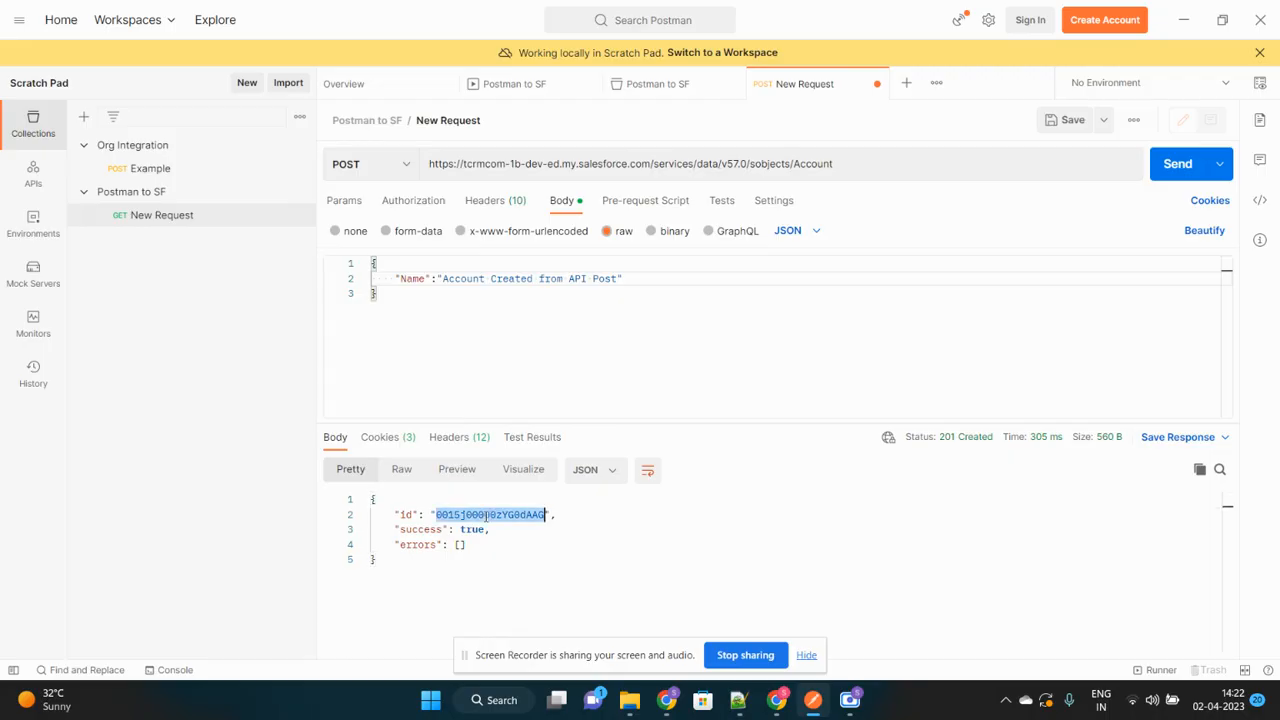
key("alt+Tab")
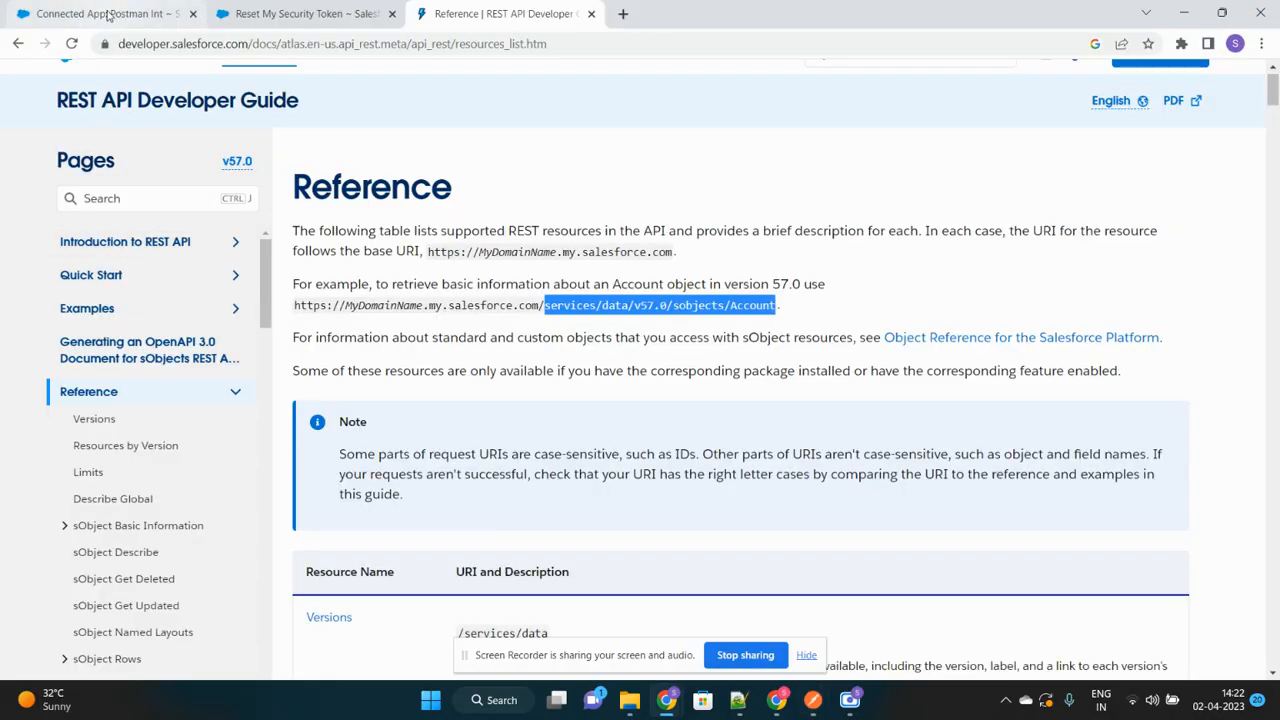
Switch the Salesforce org to Lightning Experience.
left_click(108, 15)
left_click_drag(418, 44, 422, 149)
left_click(422, 149)
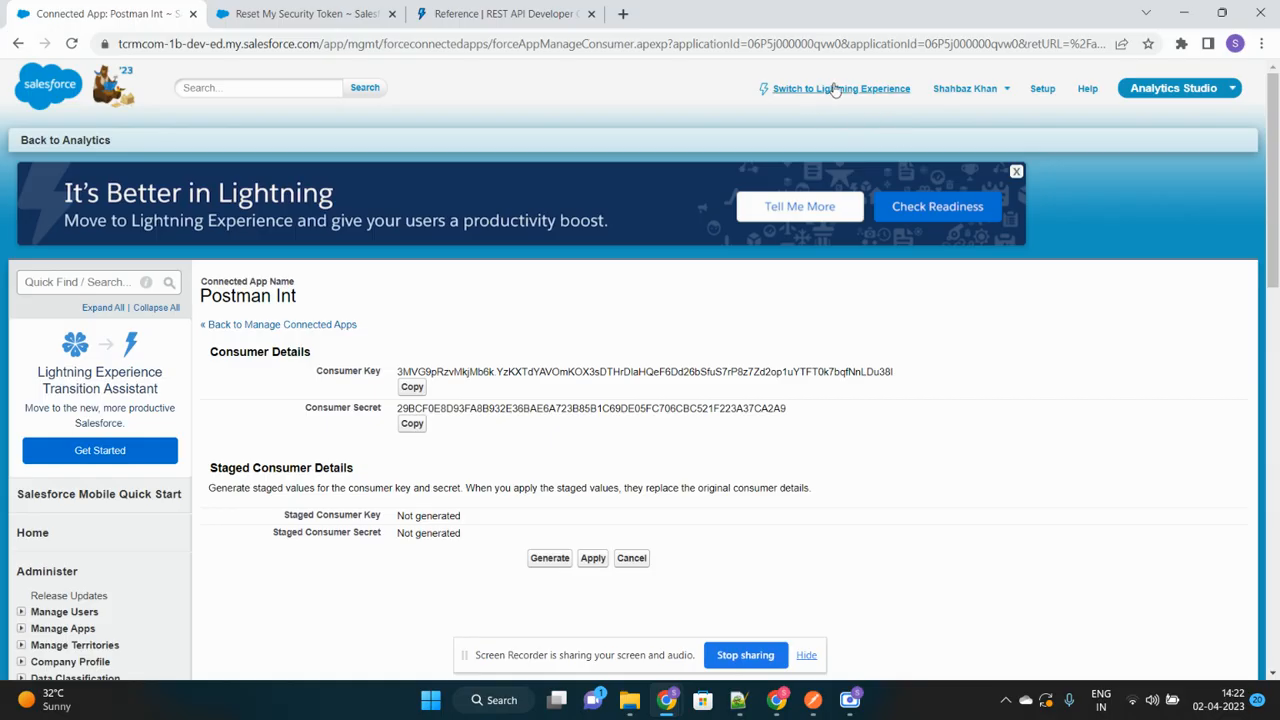
left_click(1043, 89)
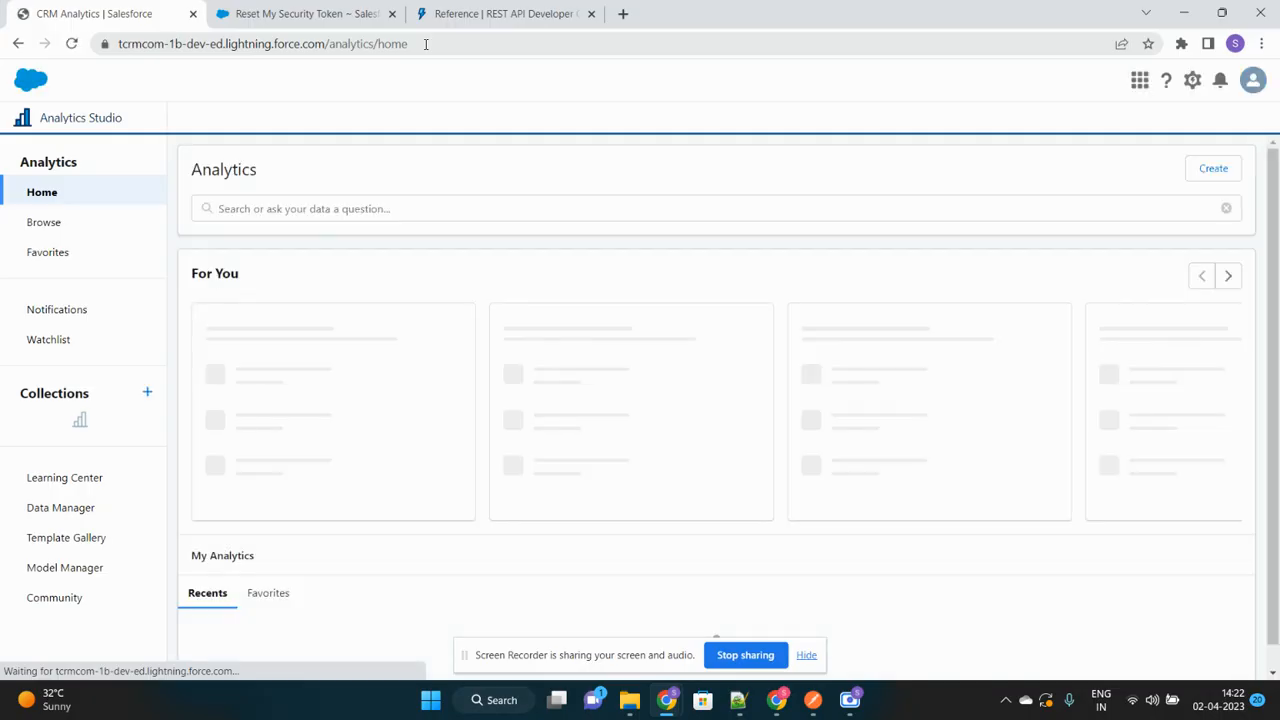
Load the new account's record page by its id and check the name 'Account Created from API Post'.
left_click_drag(410, 44, 331, 47)
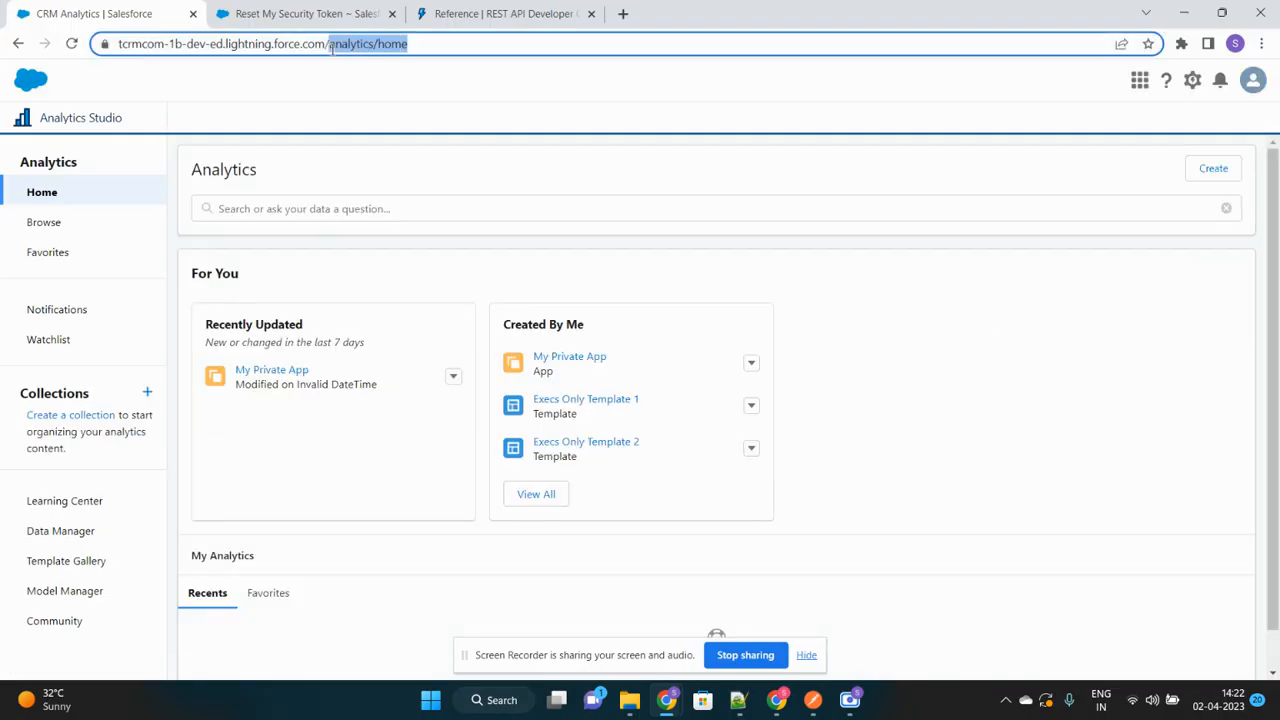
key("ctrl+v")
key("Return")
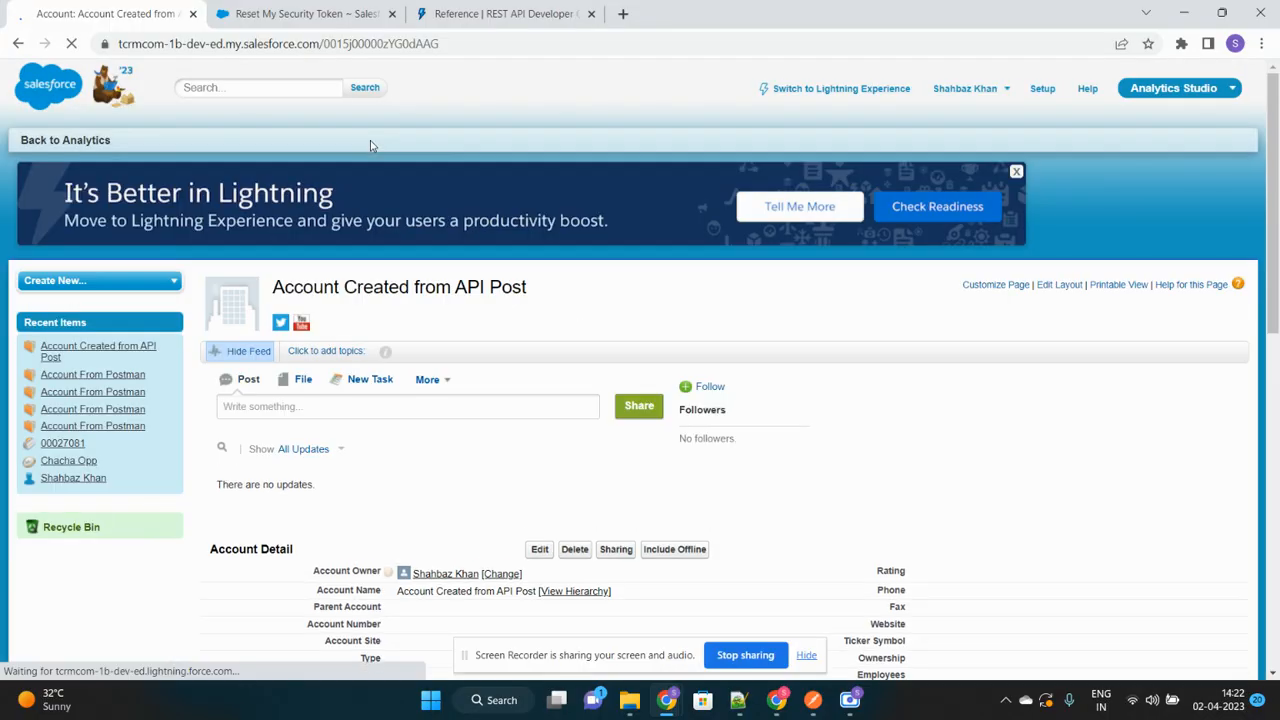
scroll(400, 485, "down", 1)
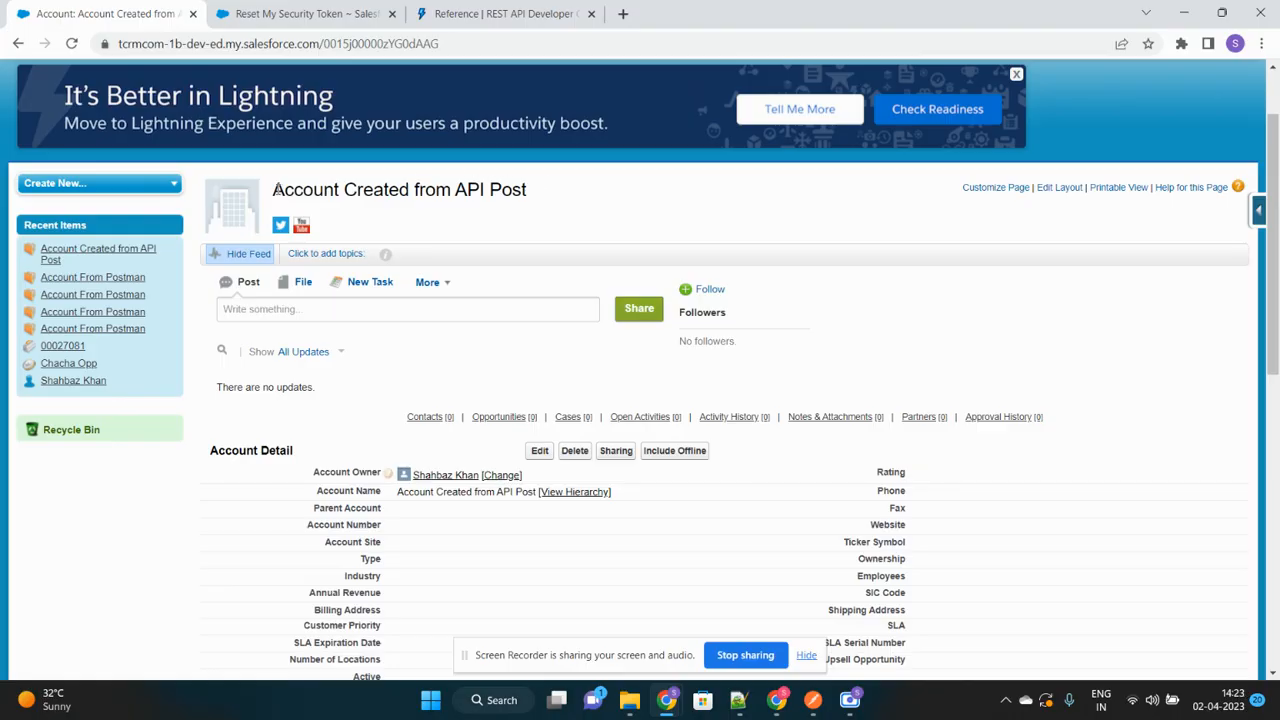
left_click_drag(276, 189, 522, 183)
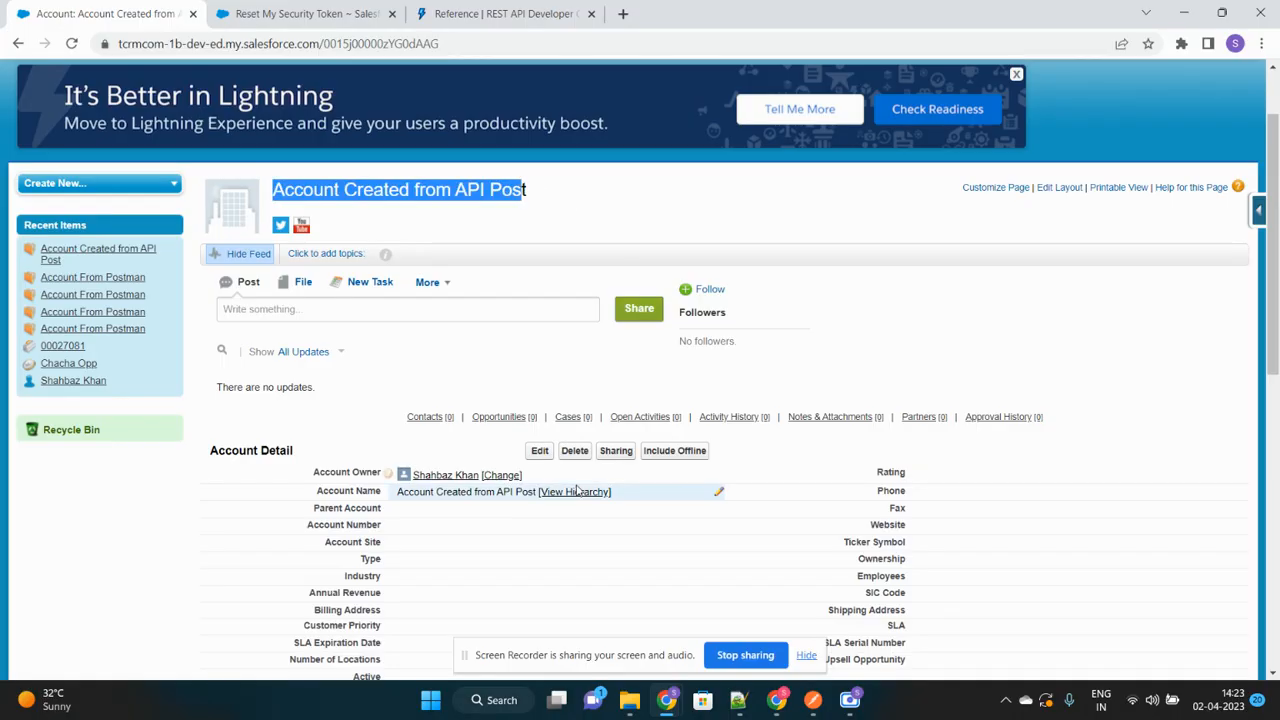
scroll(577, 490, "down", 3)
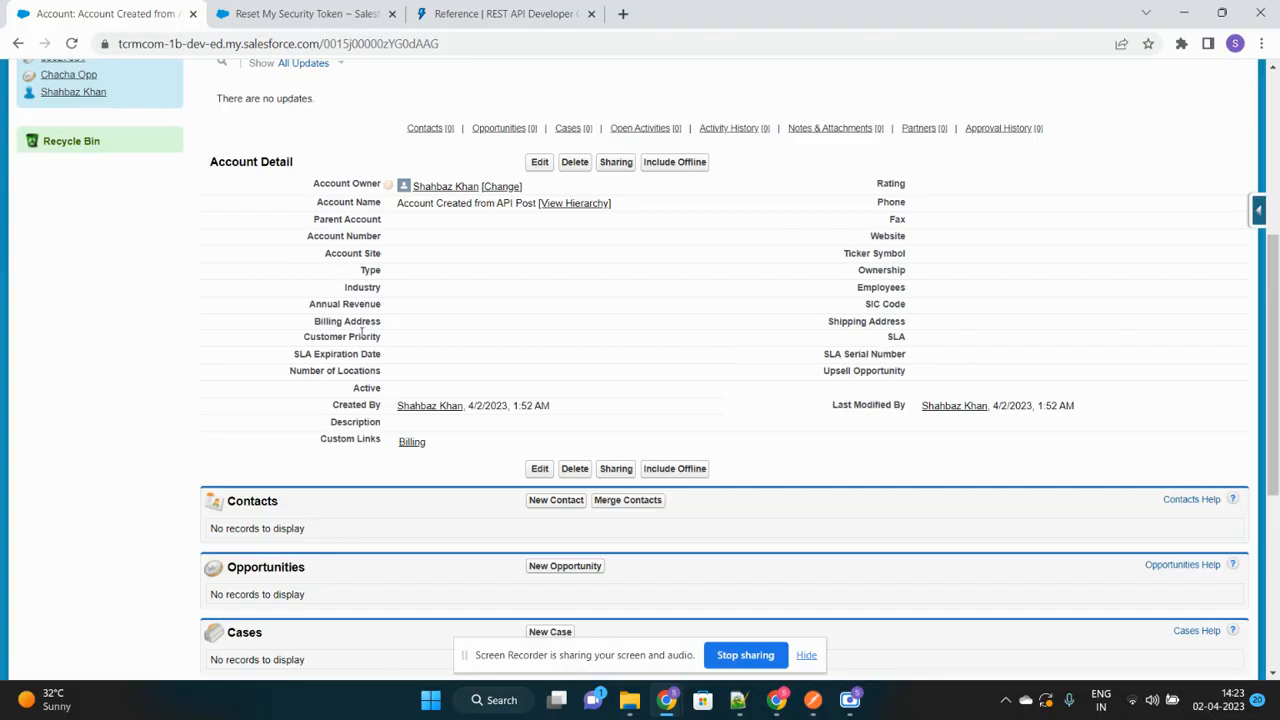
scroll(375, 461, "up", 4)
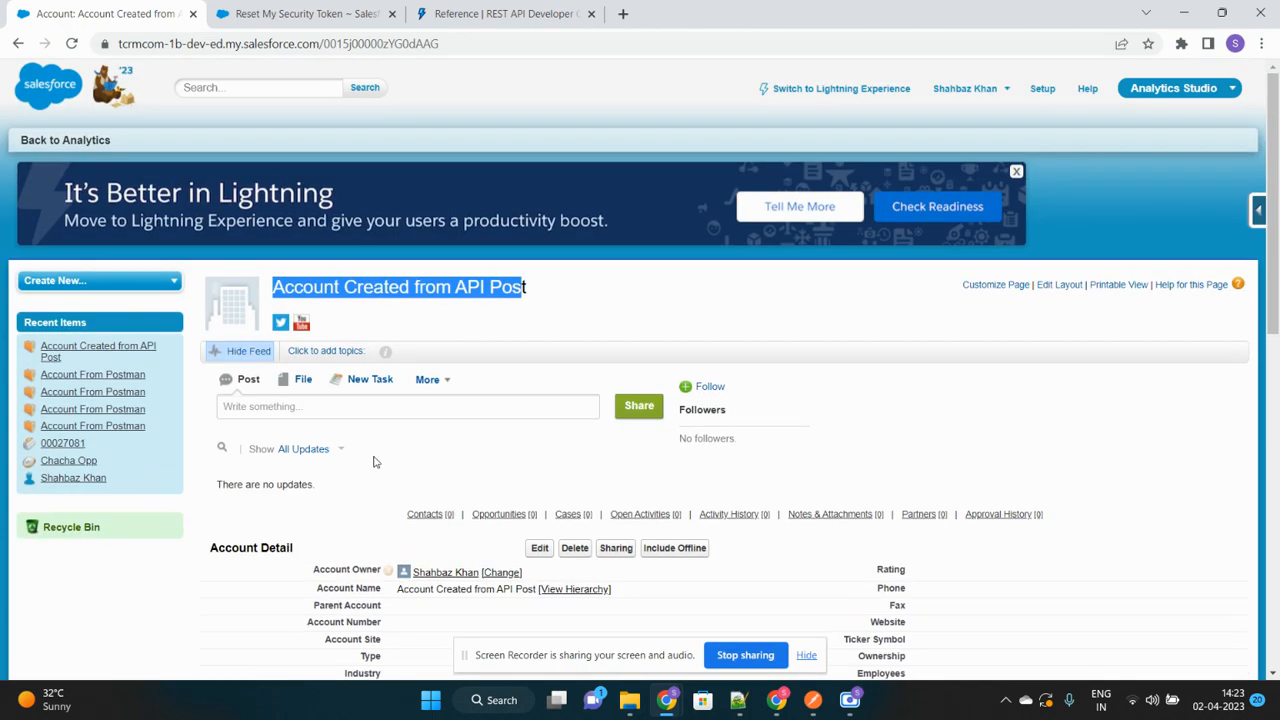
key("alt+Tab")
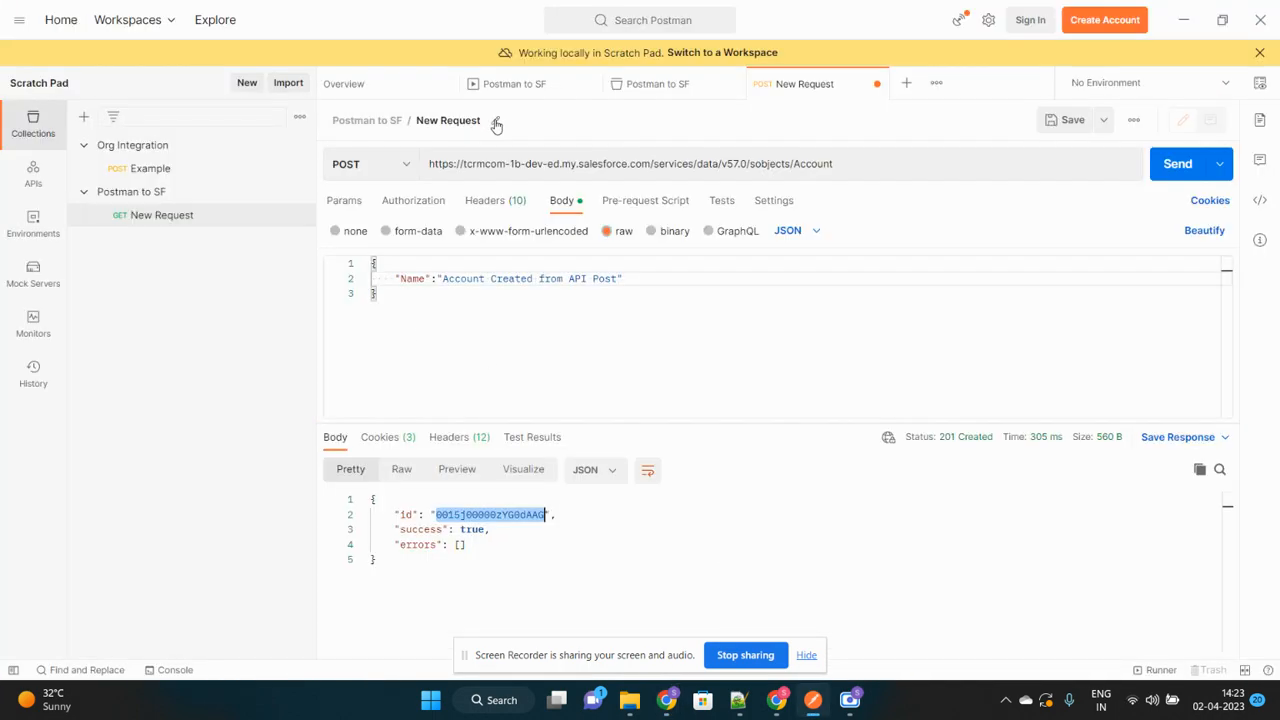
Rename the request to 'Post Account' and save it.
left_click(495, 119)
type("P")
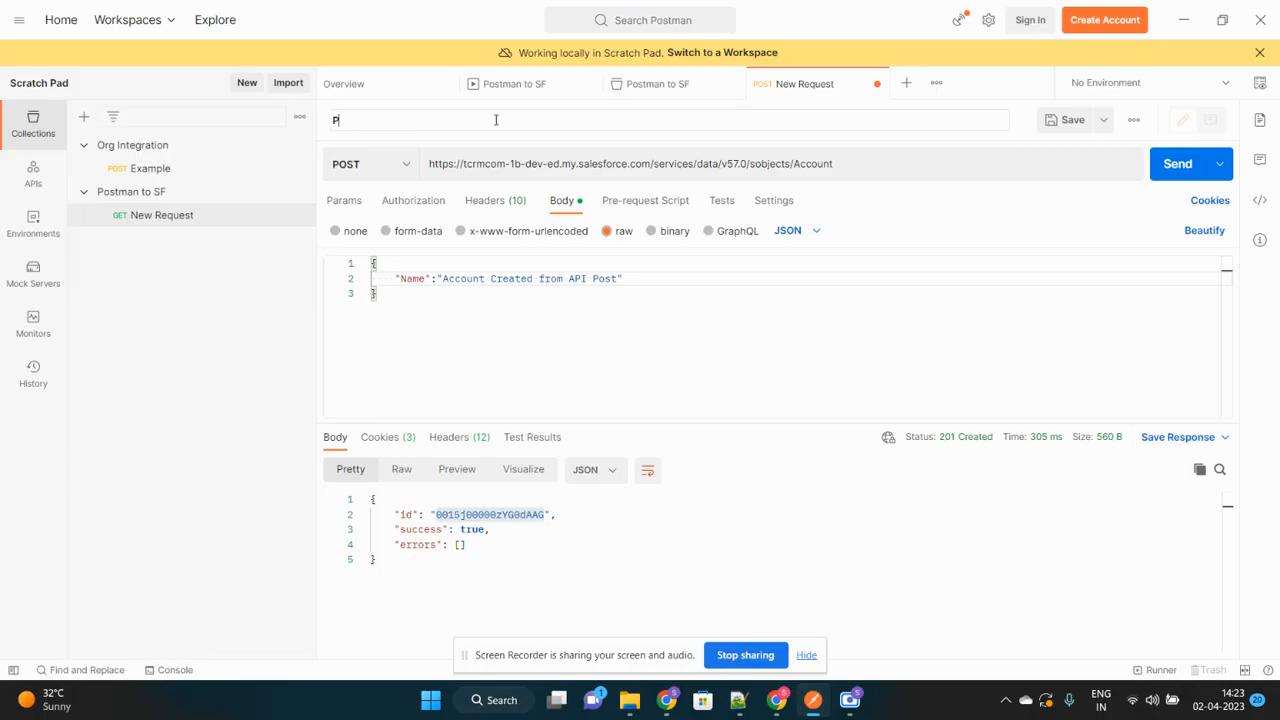
type("ost Account")
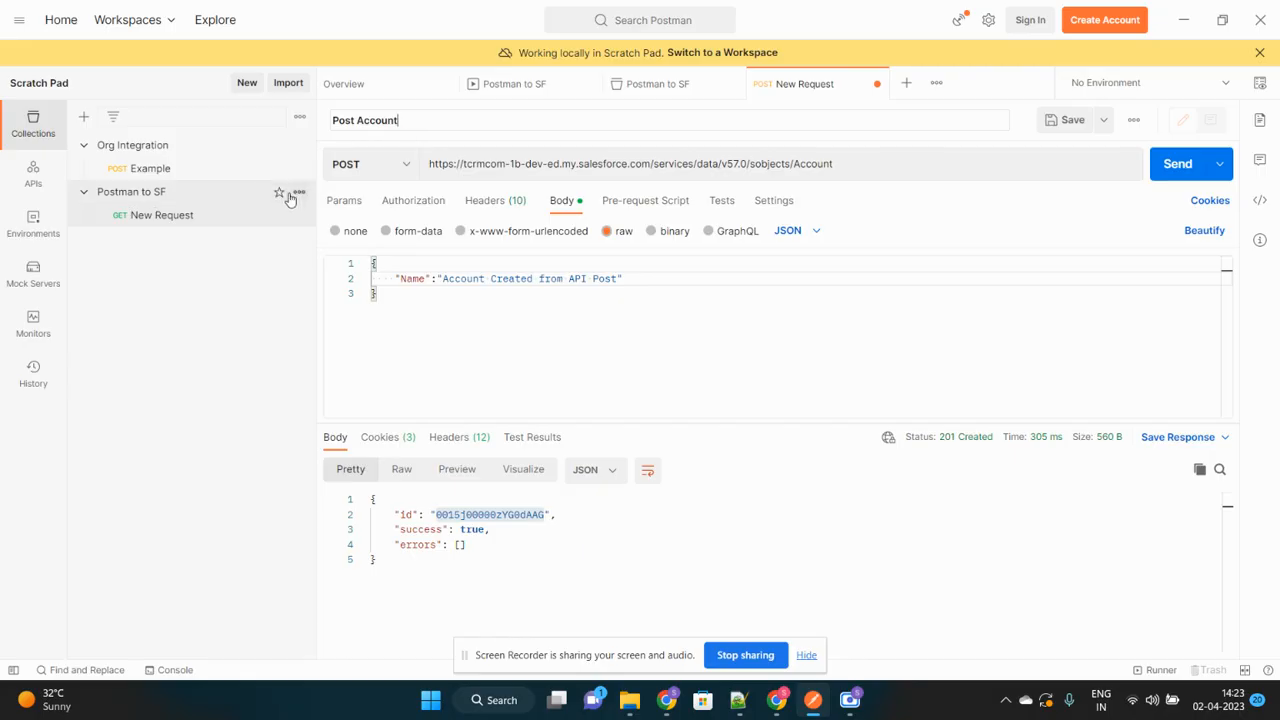
key("Return")
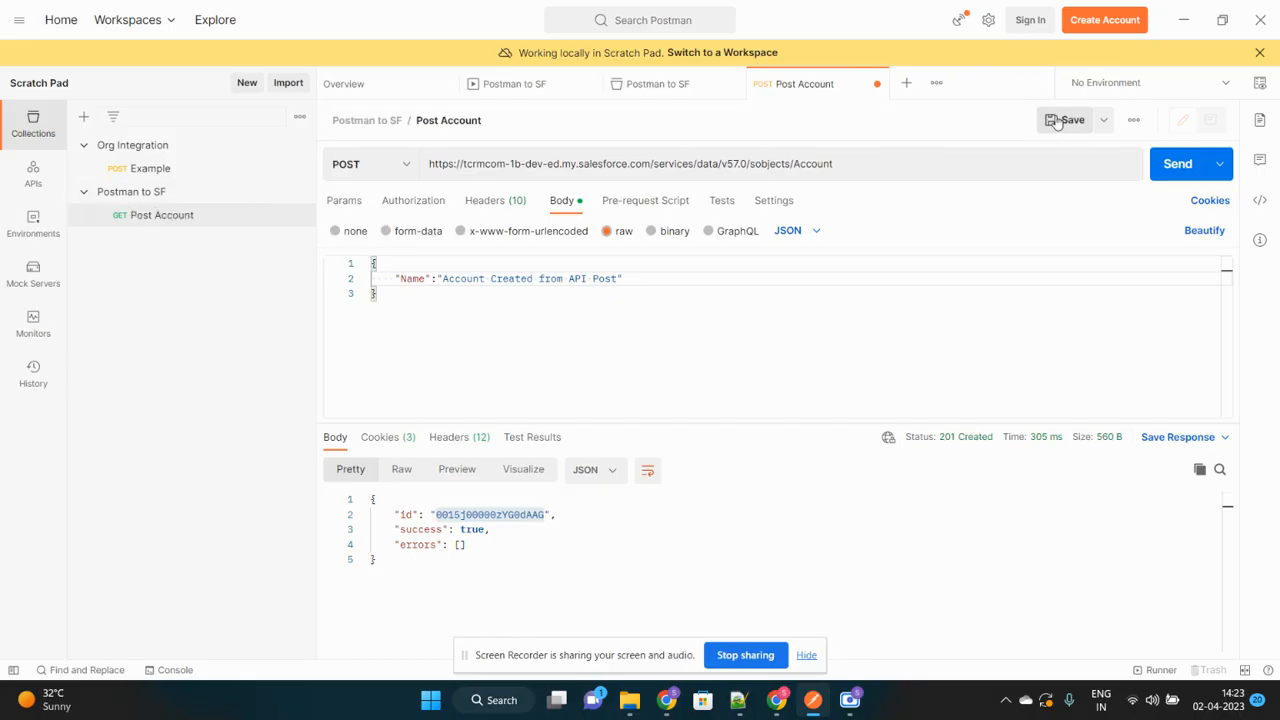
left_click(1057, 121)
Add a new request named 'Get Account' to the Postman to SF collection.
left_click(299, 193)
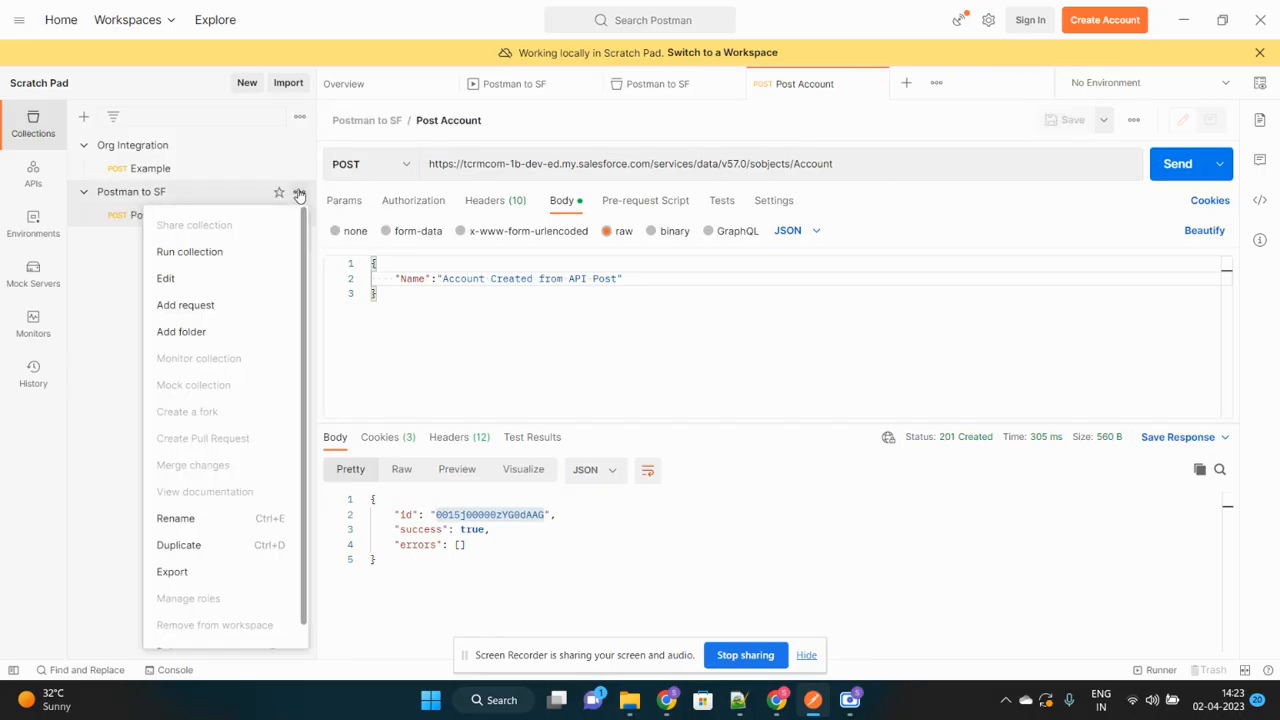
left_click(192, 316)
type("G")
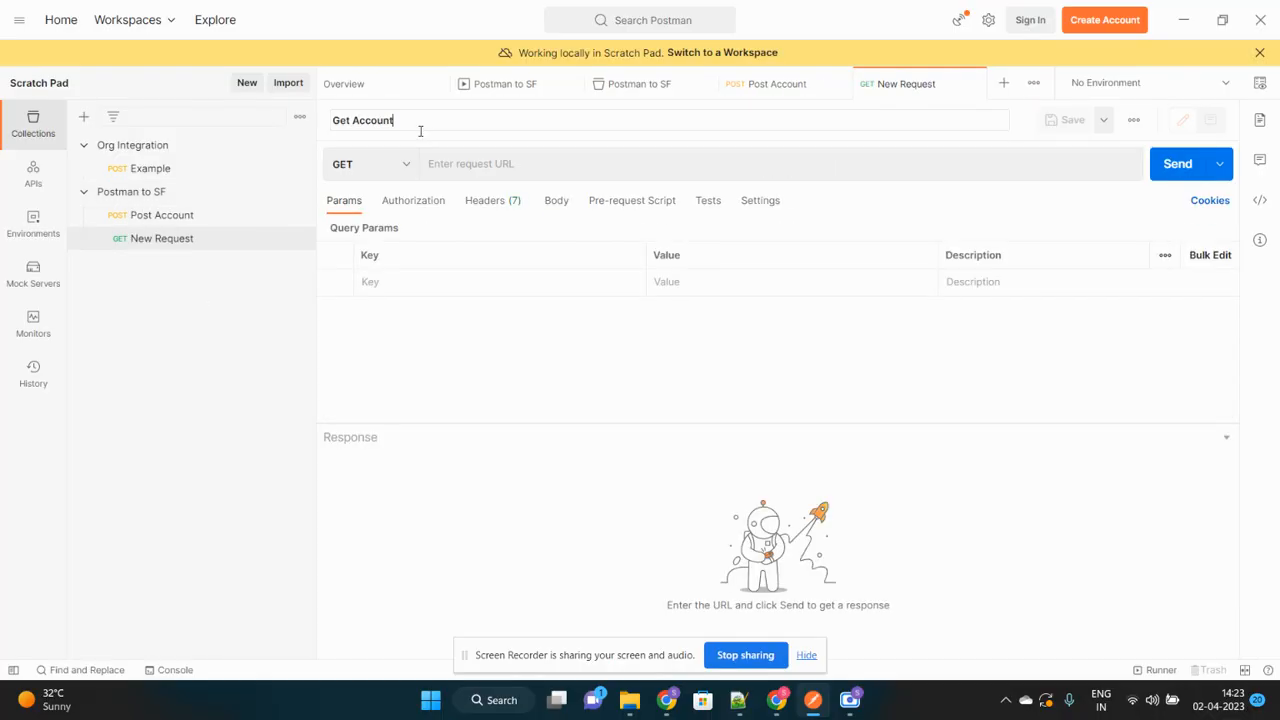
type("et Account")
Copy the Post Account endpoint URL into the Get Account request's URL field.
left_click(171, 215)
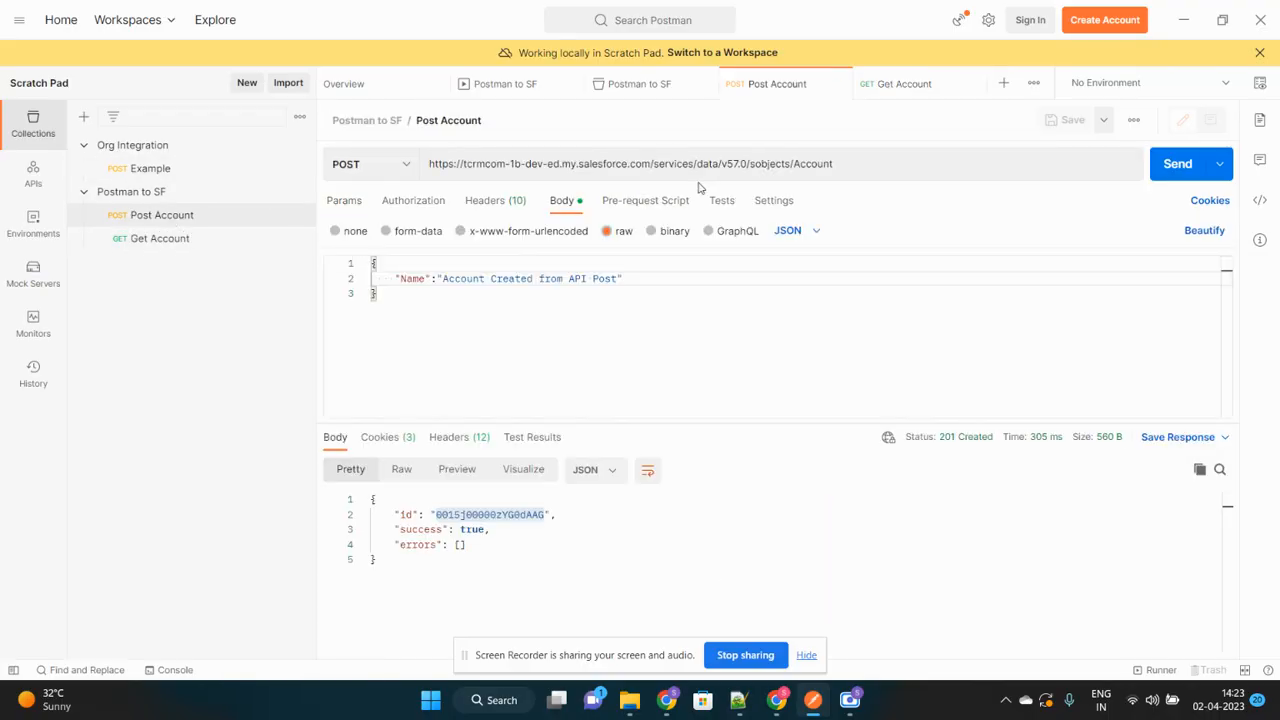
left_click_drag(851, 164, 407, 172)
key("ctrl+c")
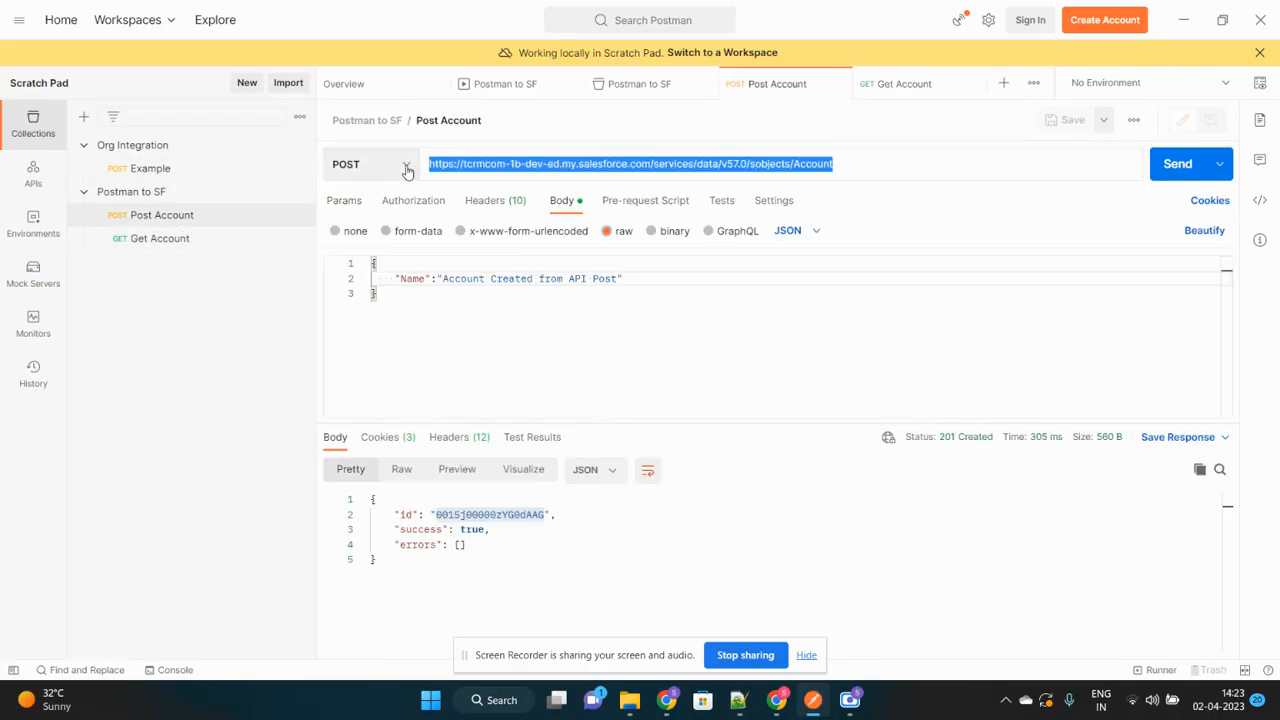
left_click(162, 239)
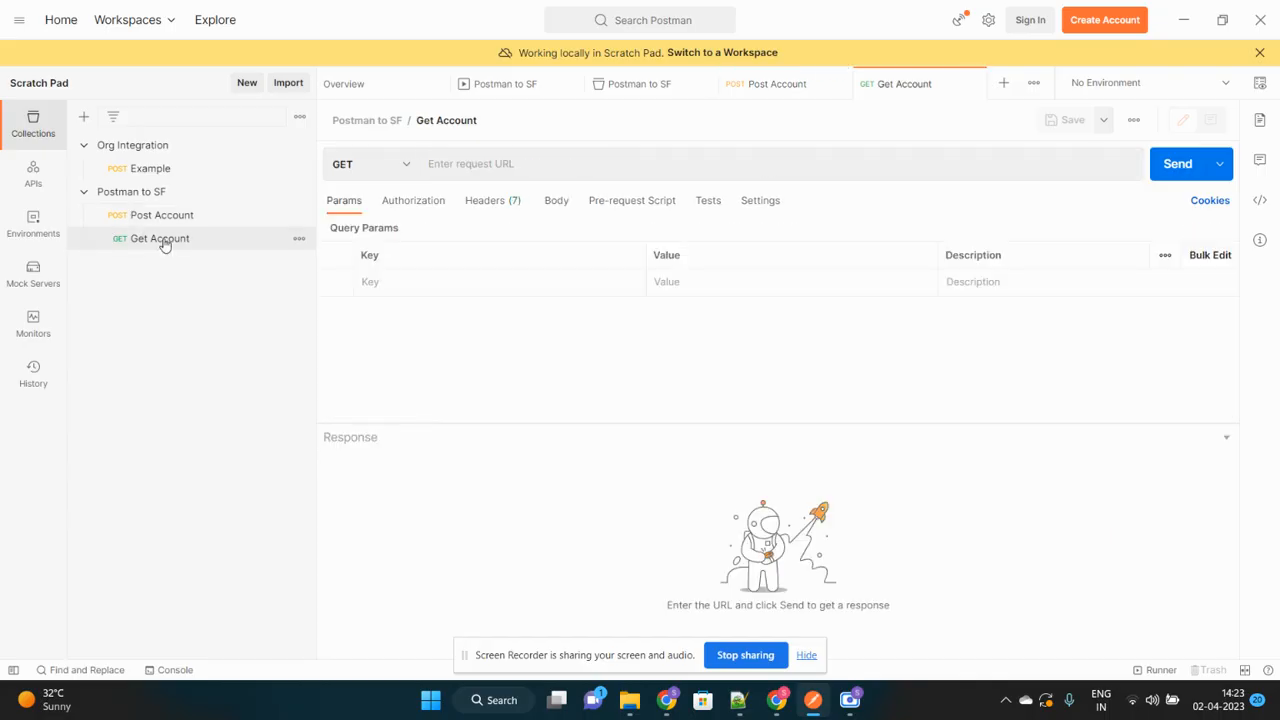
left_click(506, 163)
key("ctrl+v")
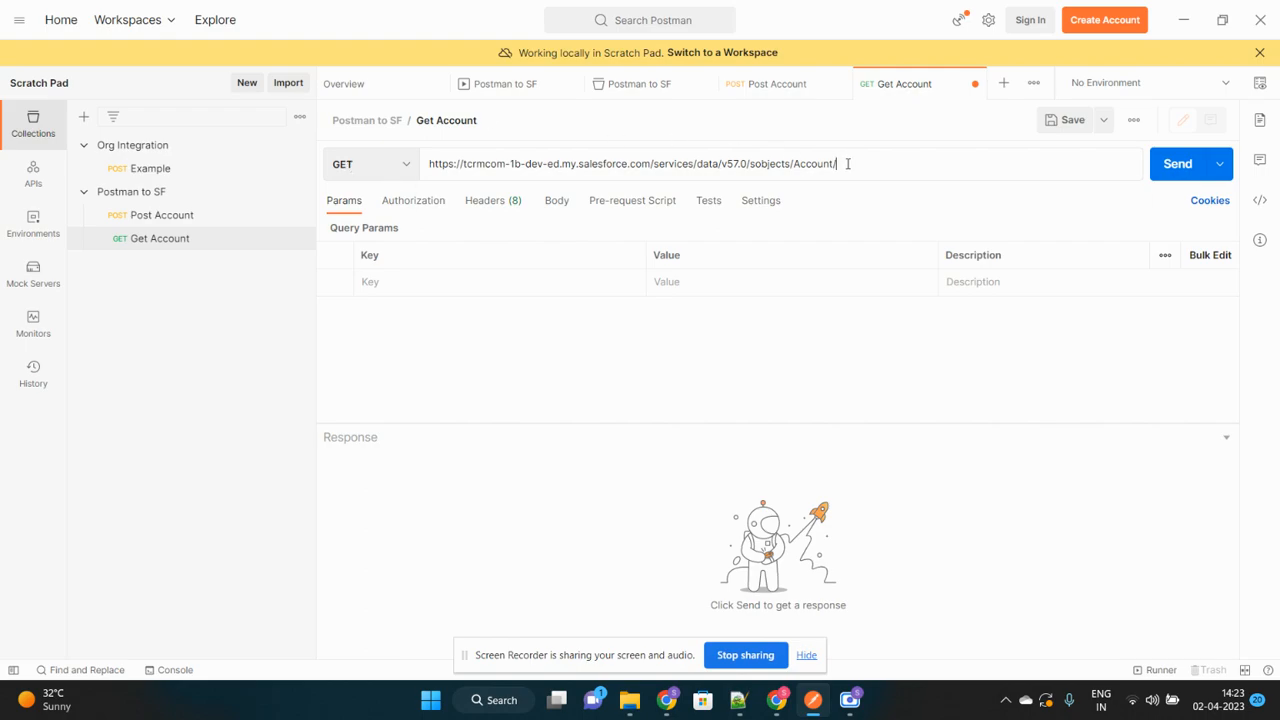
Append the new account's record Id from the Salesforce address bar to the URL.
key("alt+Tab")
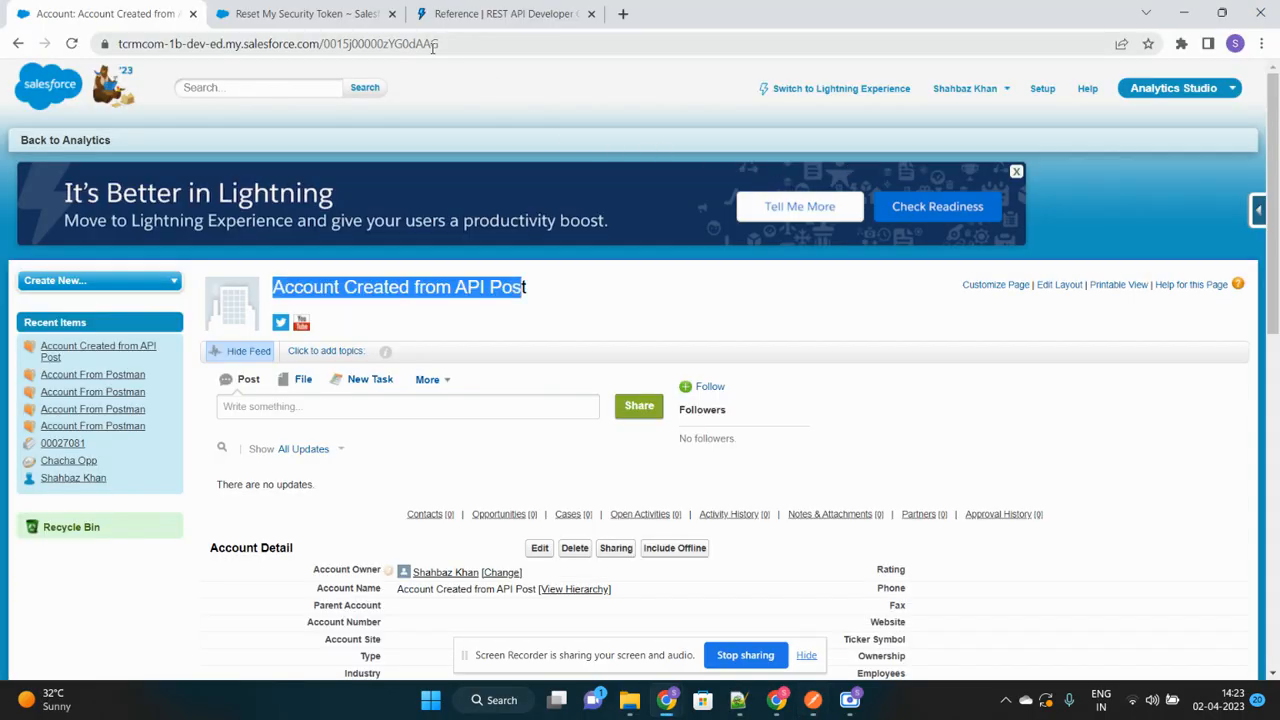
double_click(416, 44)
key("ctrl+c")
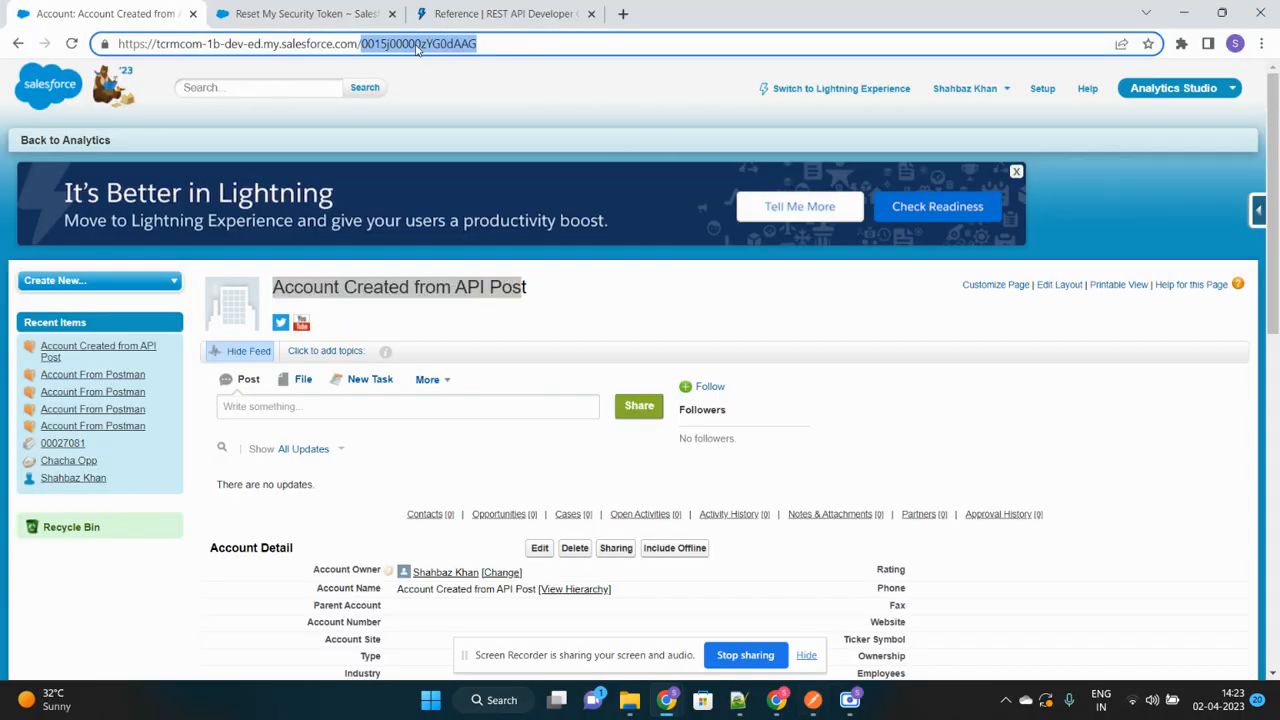
key("alt+Tab")
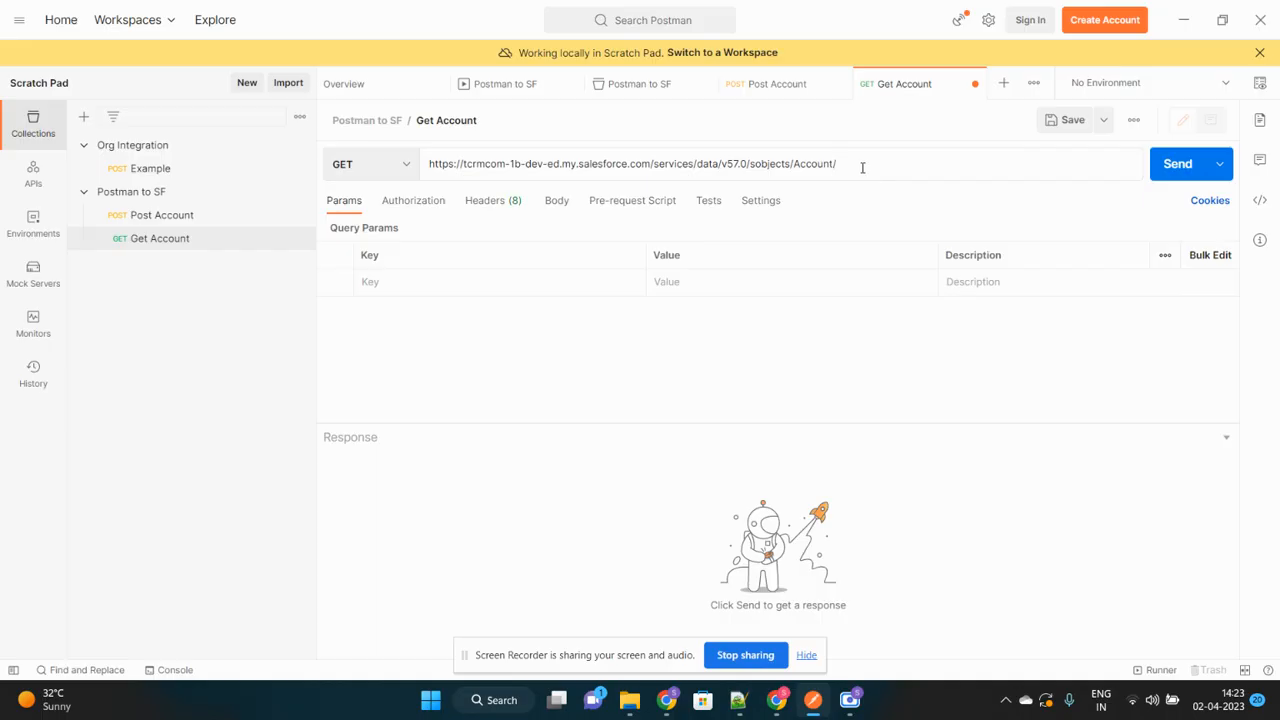
key("ctrl+v")
Send Get Account and review the 200 OK JSON for 'Account Created from API Post'.
left_click(1180, 168)
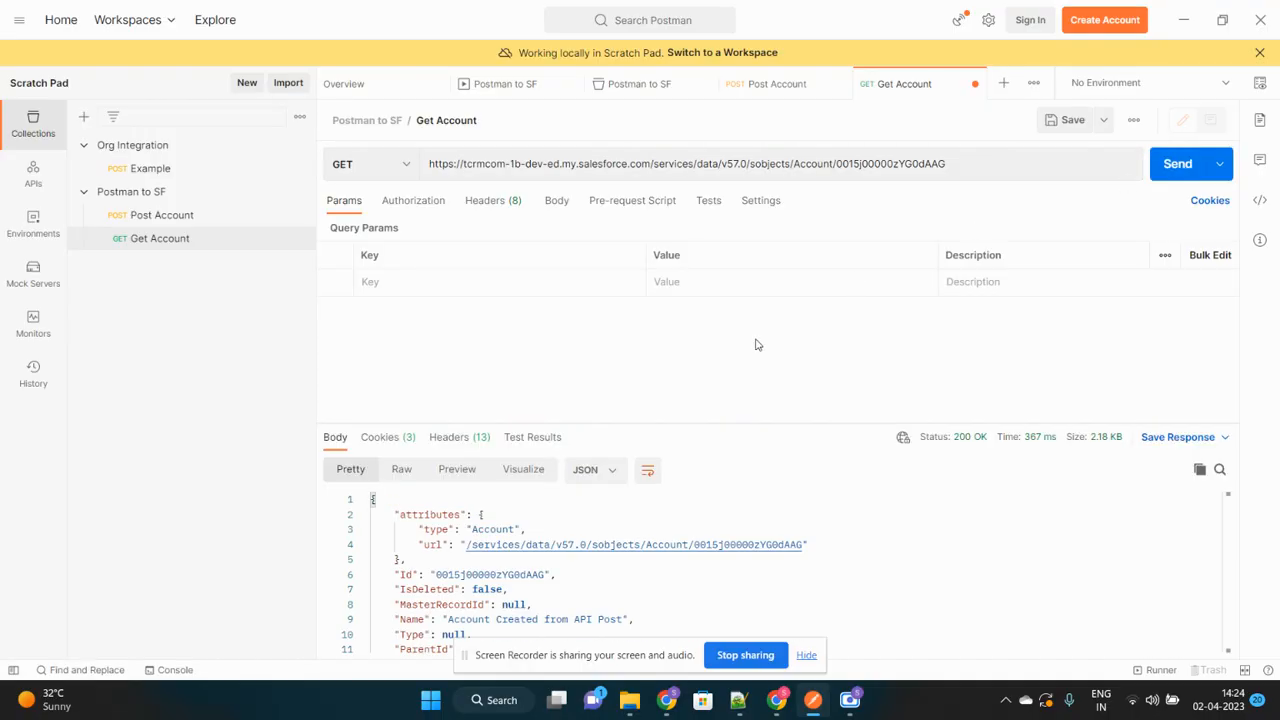
scroll(590, 524, "down", 1)
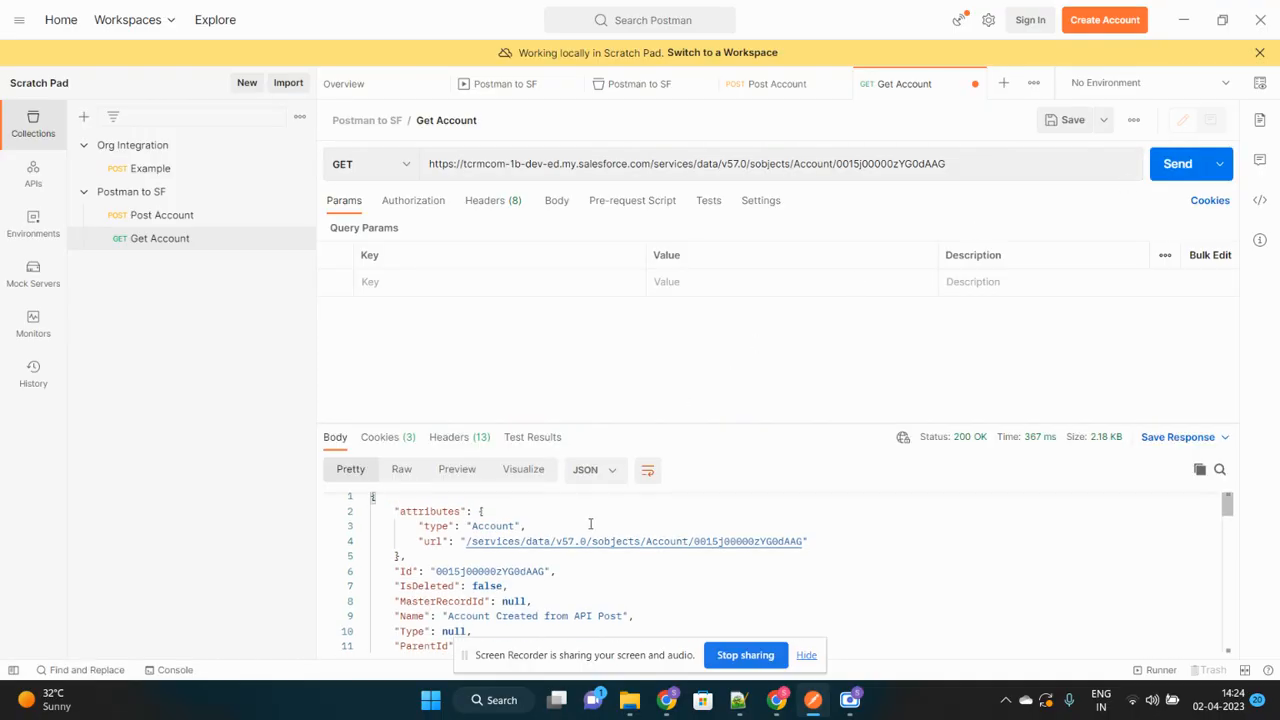
scroll(476, 573, "down", 1)
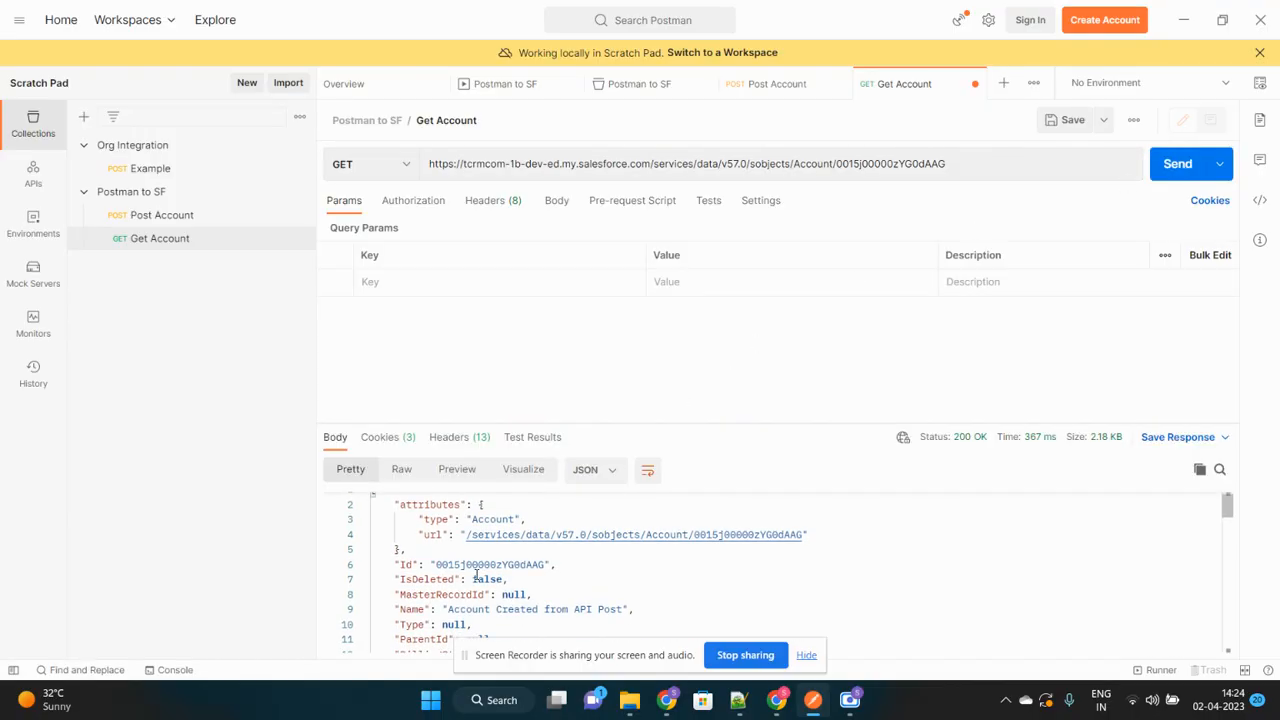
scroll(476, 575, "down", 1)
scroll(471, 597, "down", 5)
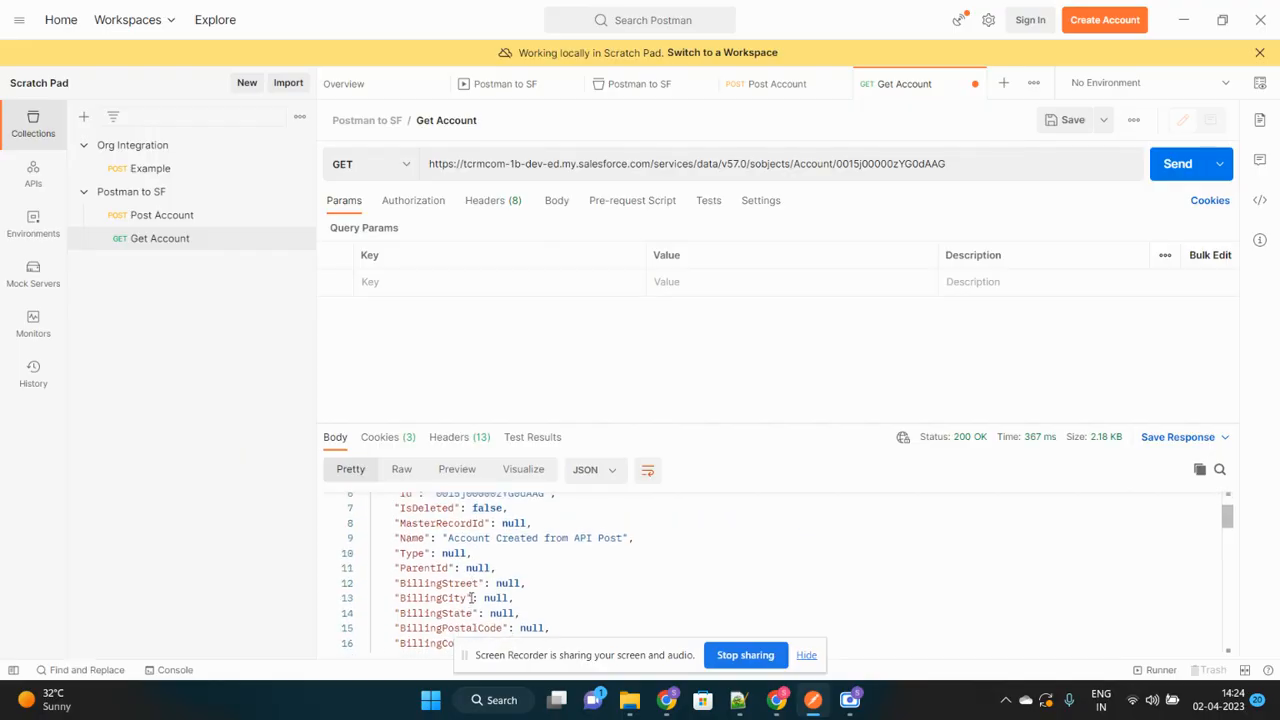
scroll(472, 597, "down", 3)
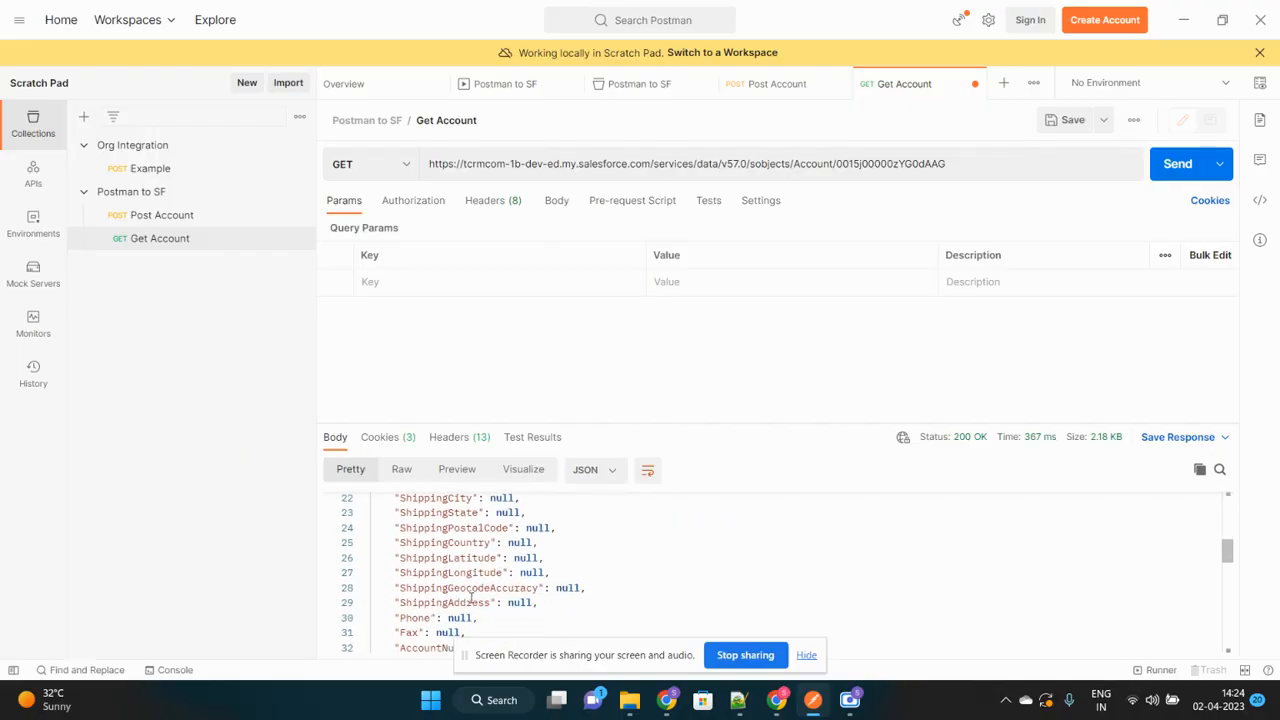
left_click(806, 655)
scroll(500, 585, "down", 5)
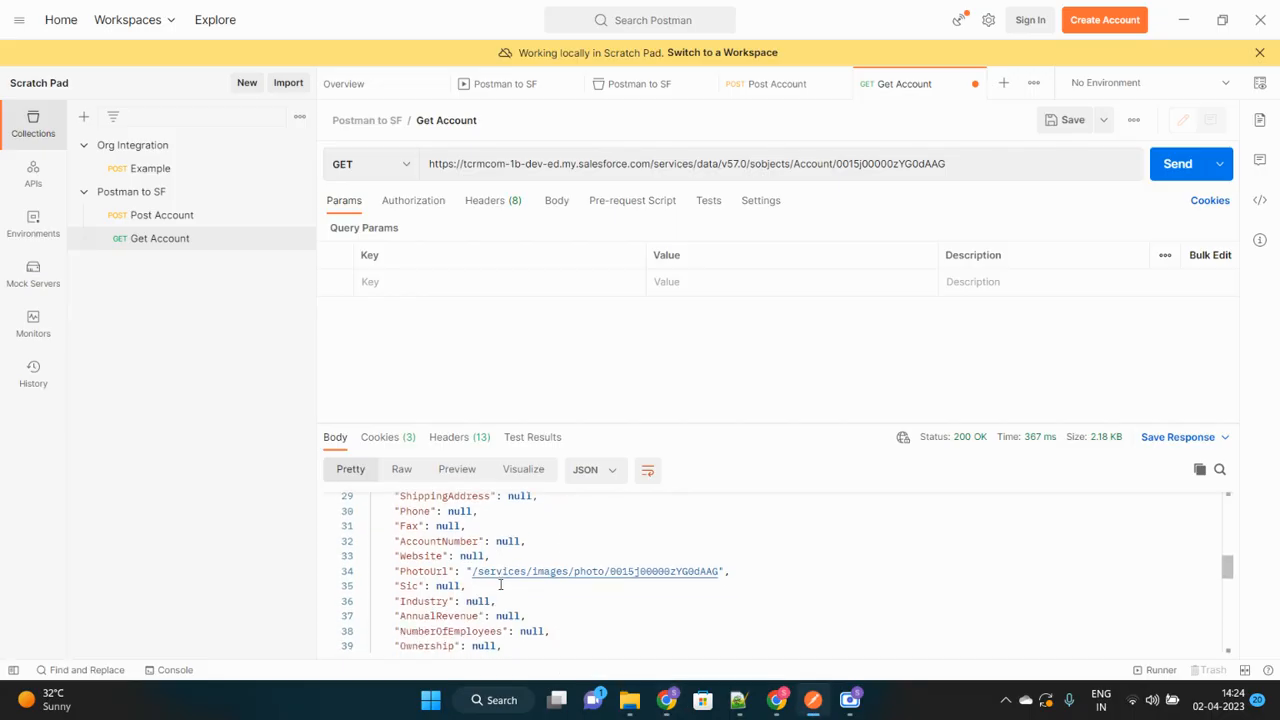
scroll(500, 585, "up", 12)
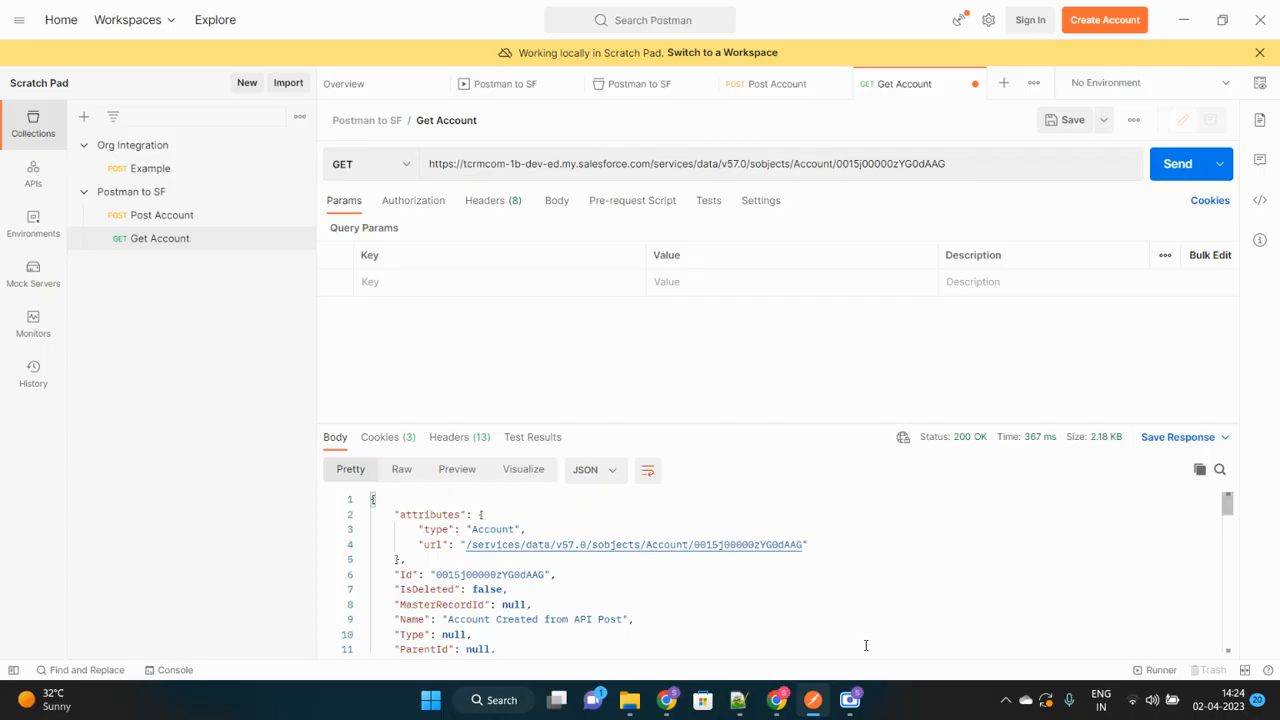
left_click(849, 701)
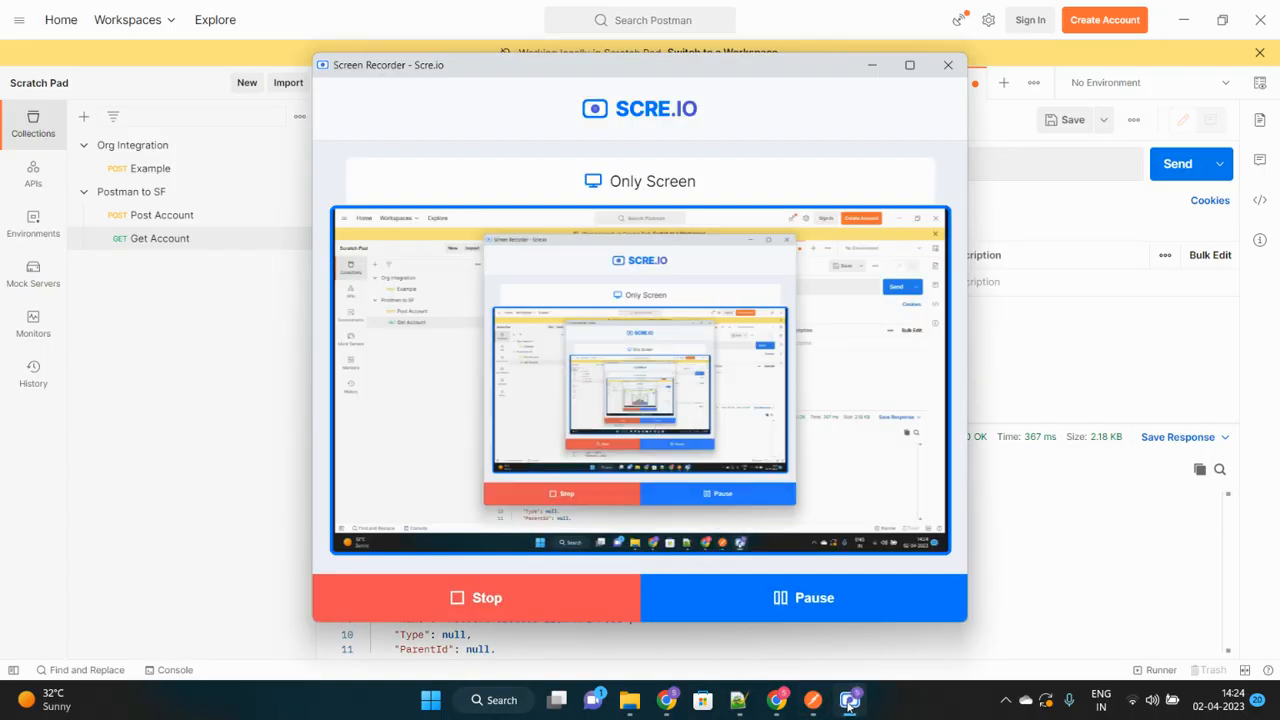